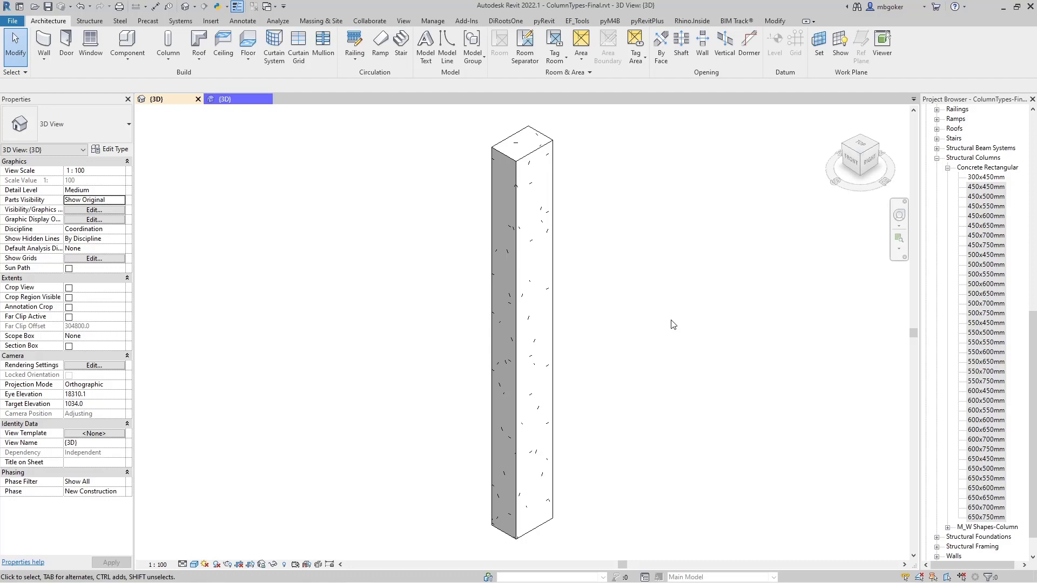
# Switch to the Excel workbook and review the b and h column sizes listed in Sheet1
pyautogui.hotkey('alt', 'Tab')
pyautogui.press('Tab')
pyautogui.press('Tab')
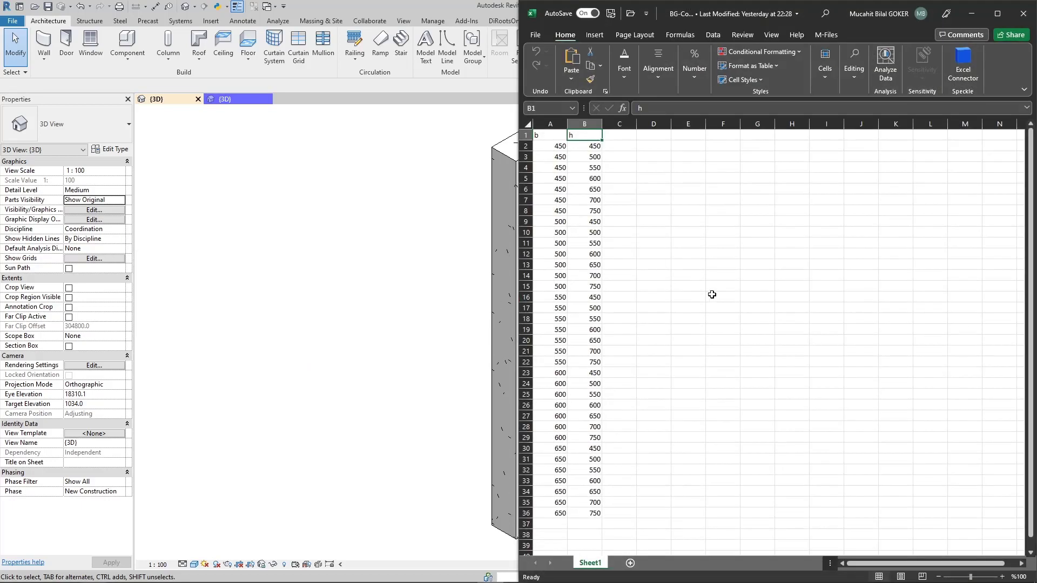
pyautogui.click(711, 295)
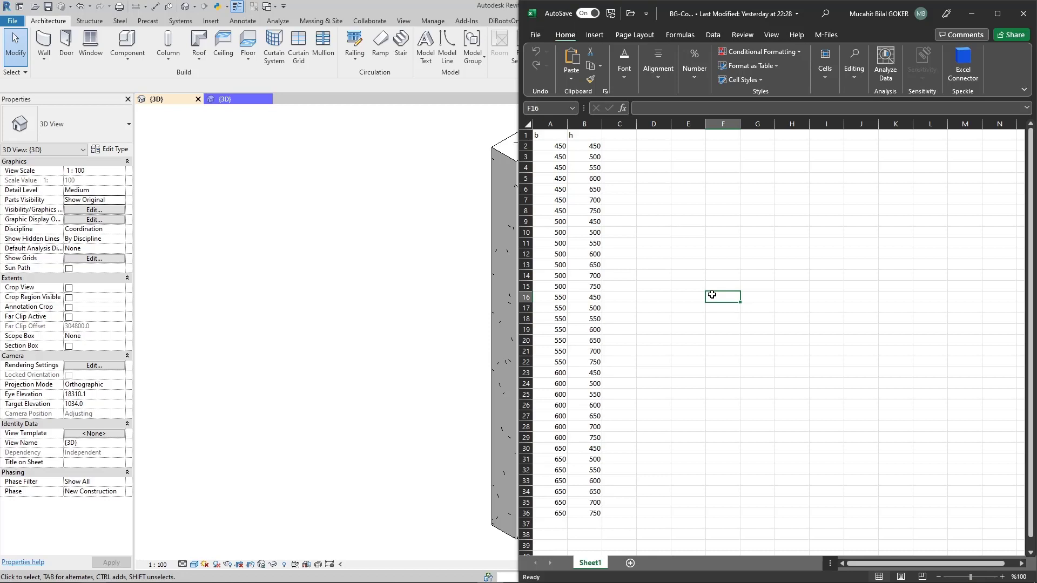
pyautogui.click(571, 135)
pyautogui.moveTo(560, 157); pyautogui.dragTo(595, 513)
pyautogui.click(771, 362)
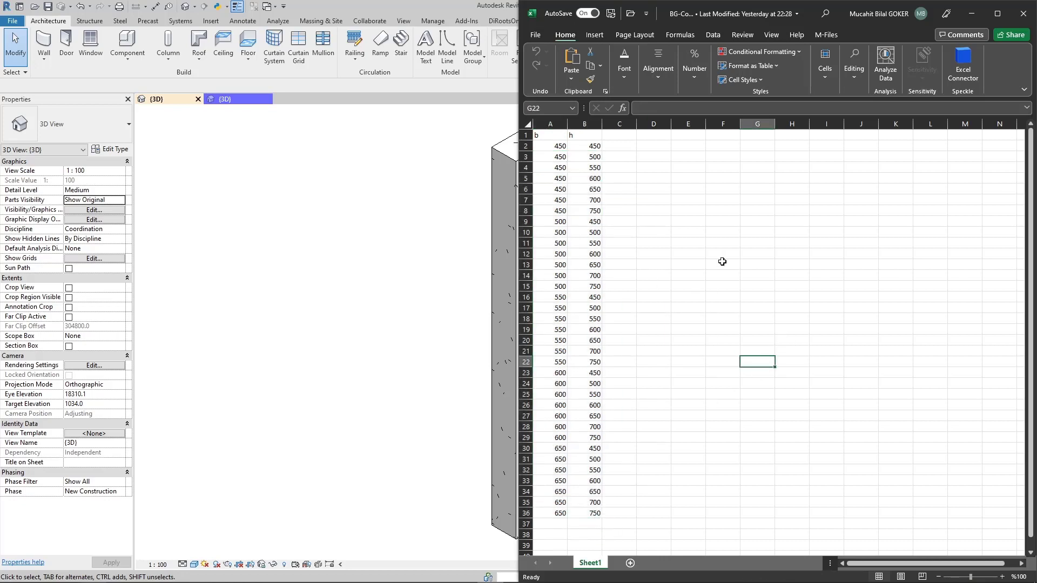
# Switch back to Revit and examine the b and h dimensions in the concrete column's type properties
pyautogui.click(414, 257)
pyautogui.click(514, 228)
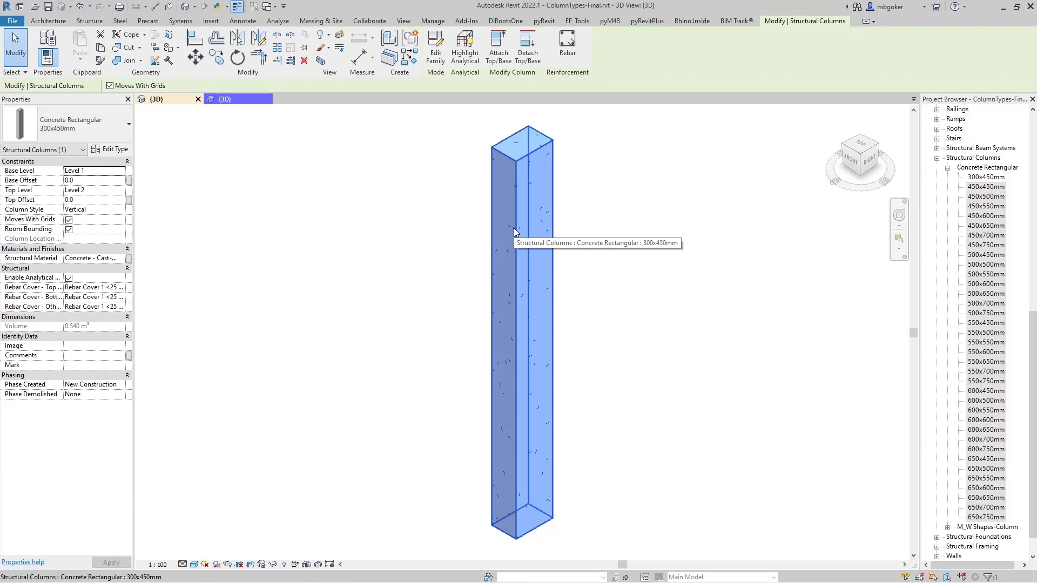
pyautogui.click(120, 152)
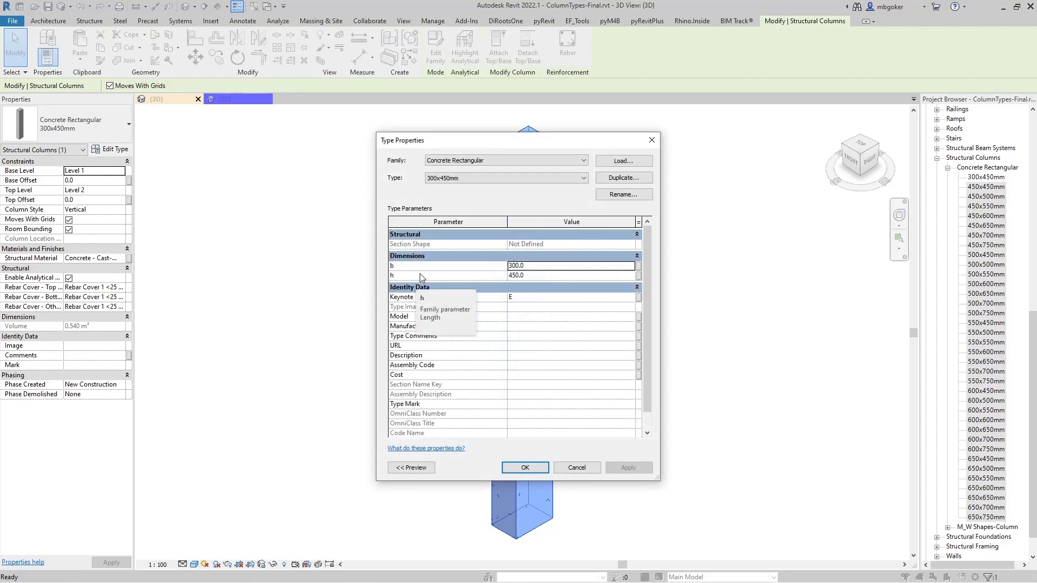
pyautogui.click(651, 140)
pyautogui.click(772, 253)
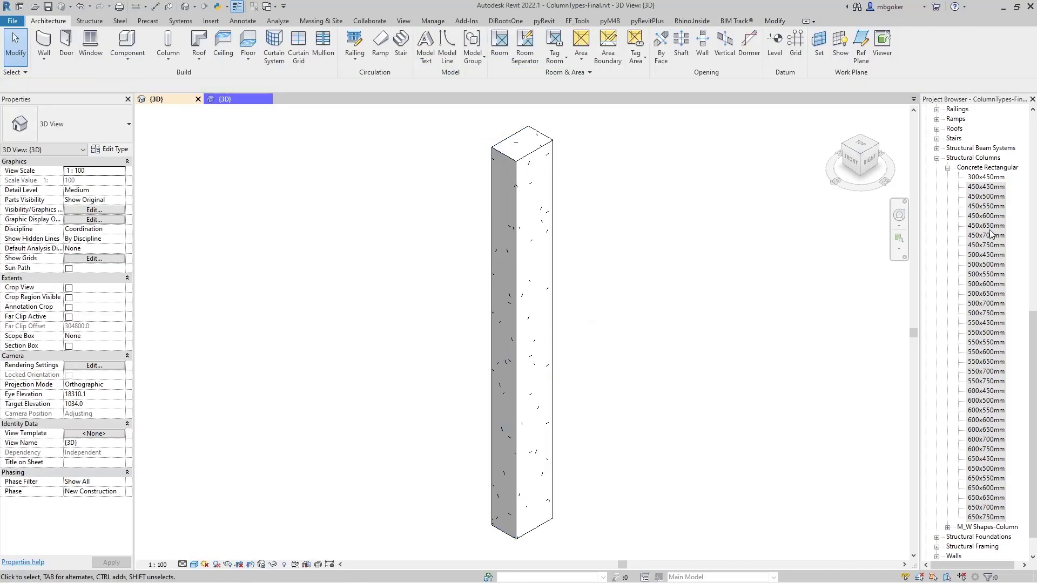
# Review the Concrete Rectangular column types from 450x450mm through 650x750mm in the ColumnTypes-Final project
pyautogui.click(987, 187)
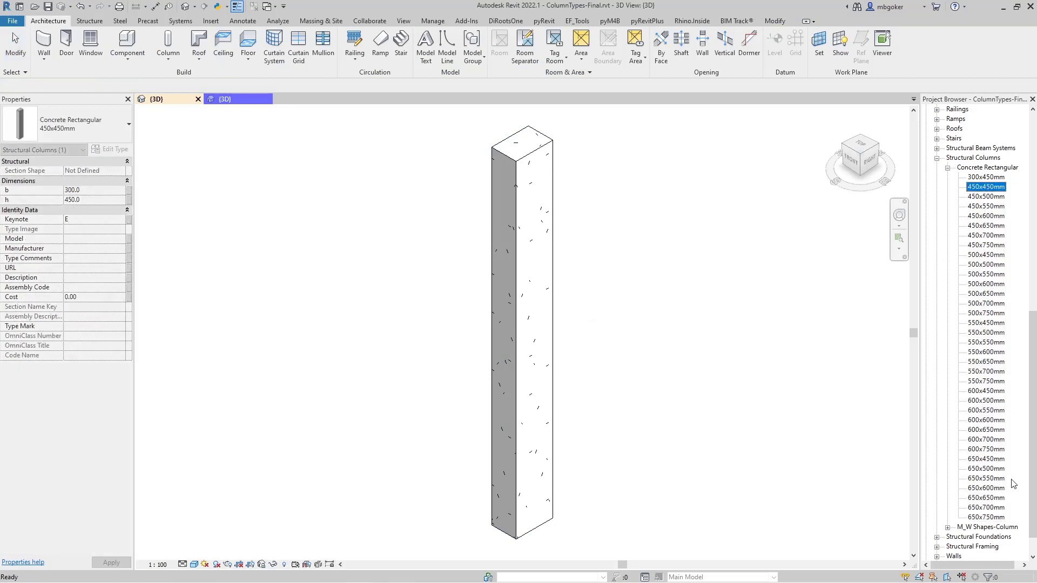
pyautogui.keyDown('shift'); pyautogui.click(987, 518); pyautogui.keyUp('shift')
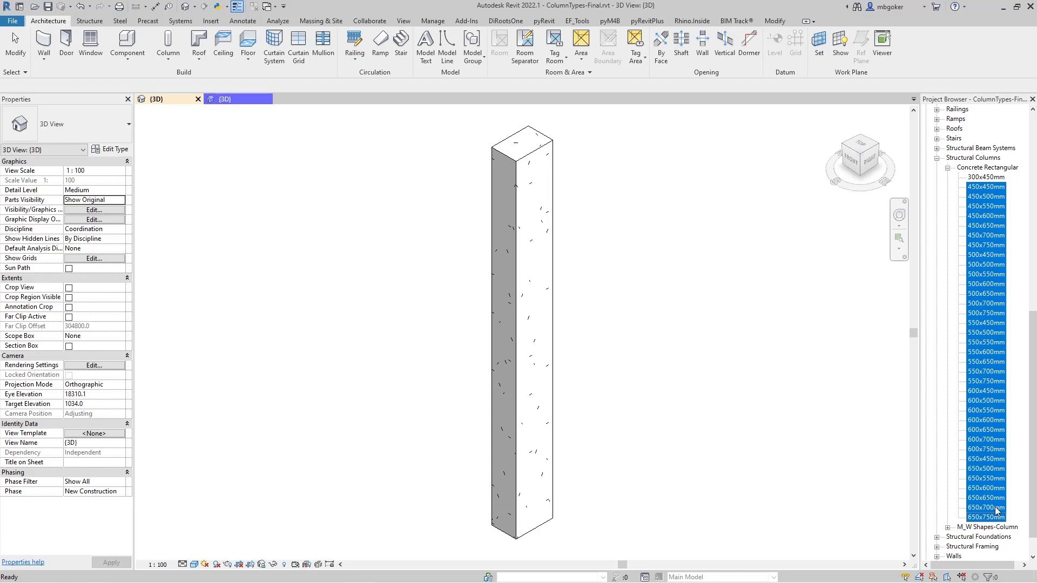
pyautogui.click(776, 341)
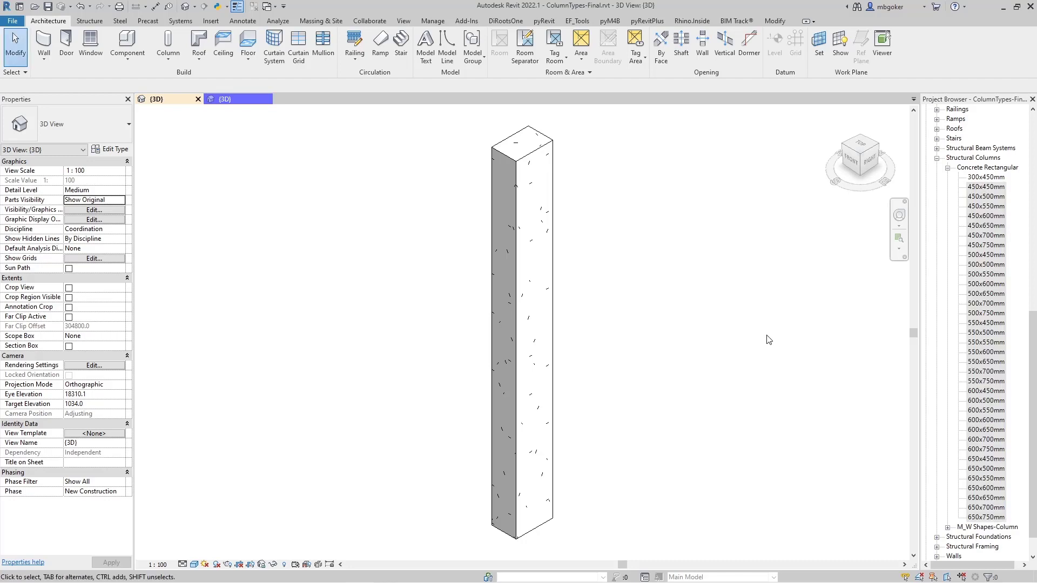
# Activate the 3D view of the ColumnTypes-Start project and launch Grasshopper through Rhino.Inside
pyautogui.click(234, 99)
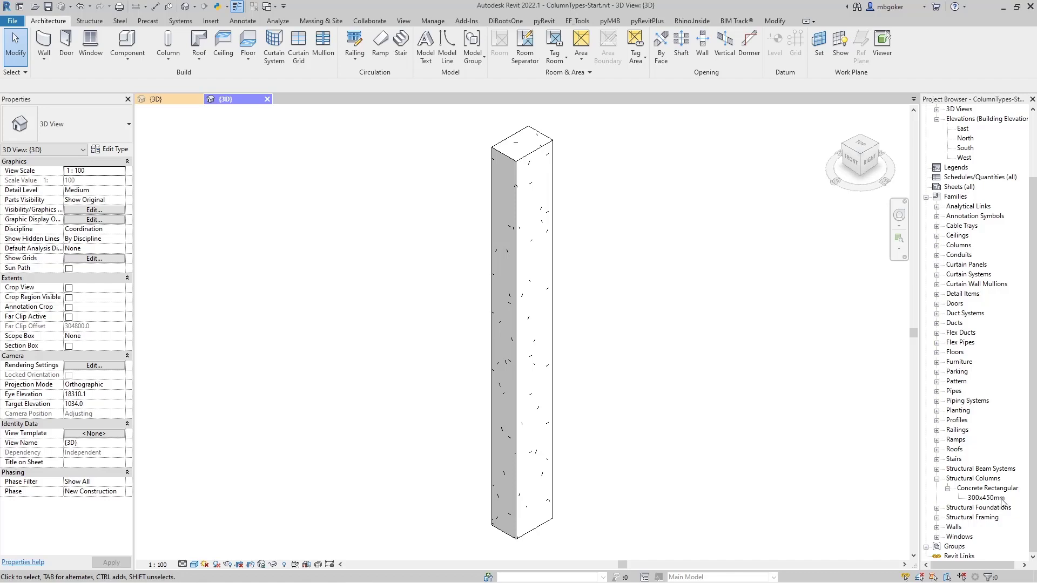
pyautogui.click(691, 21)
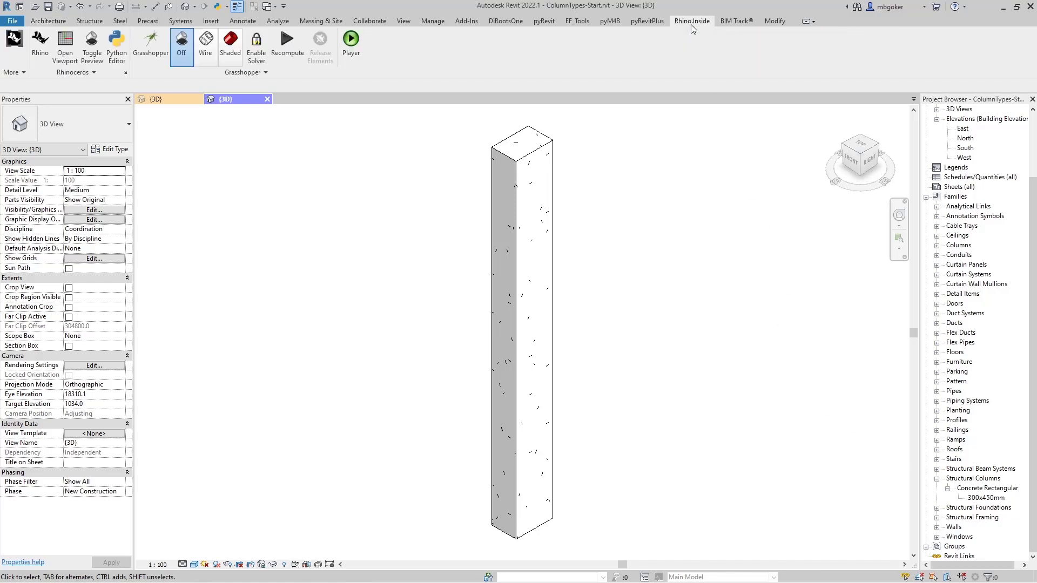
pyautogui.click(142, 56)
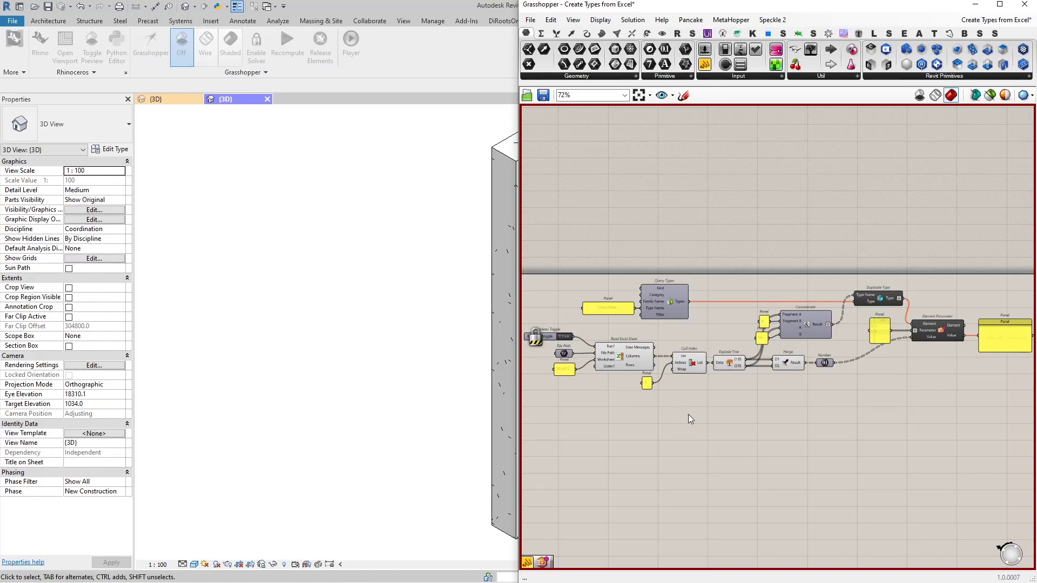
# Examine the existing Create Types from Excel definition, from the Excel reader through to the Element Parameter component
pyautogui.scroll(5, 685, 411)
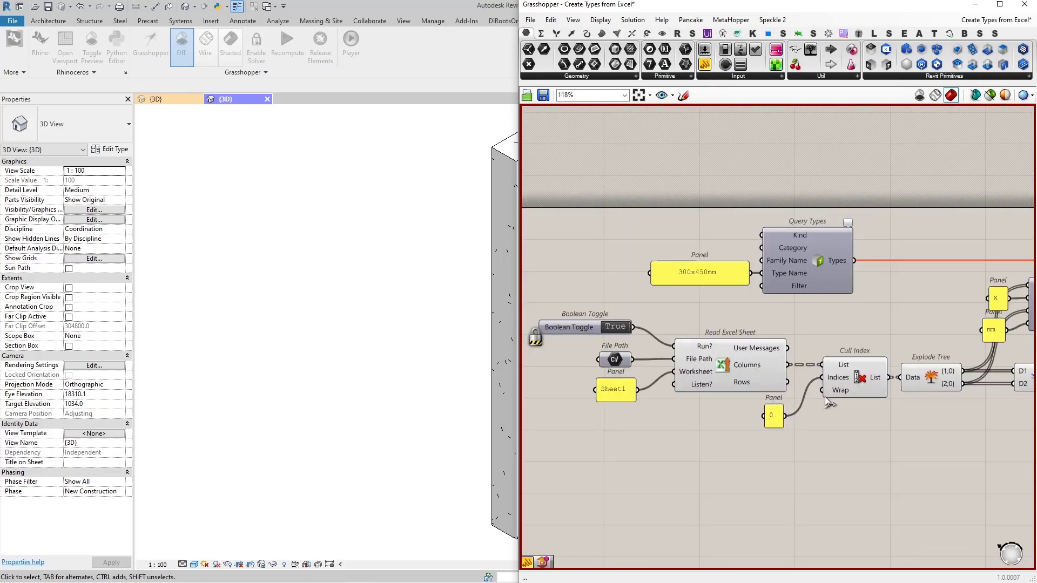
pyautogui.scroll(-3, 779, 333)
pyautogui.moveTo(951, 279); pyautogui.dragTo(697, 270, button='right')
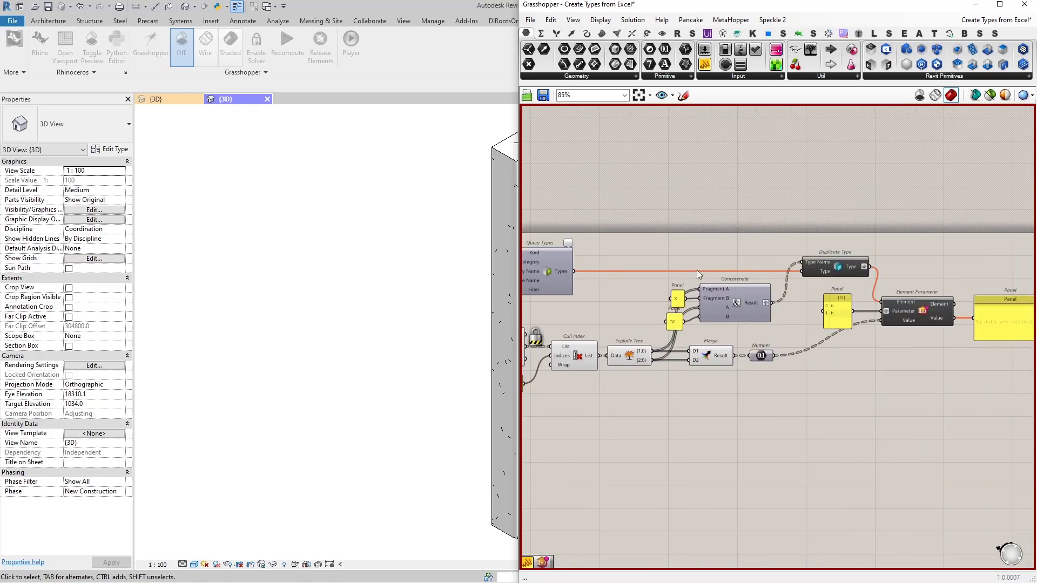
pyautogui.scroll(3, 875, 356)
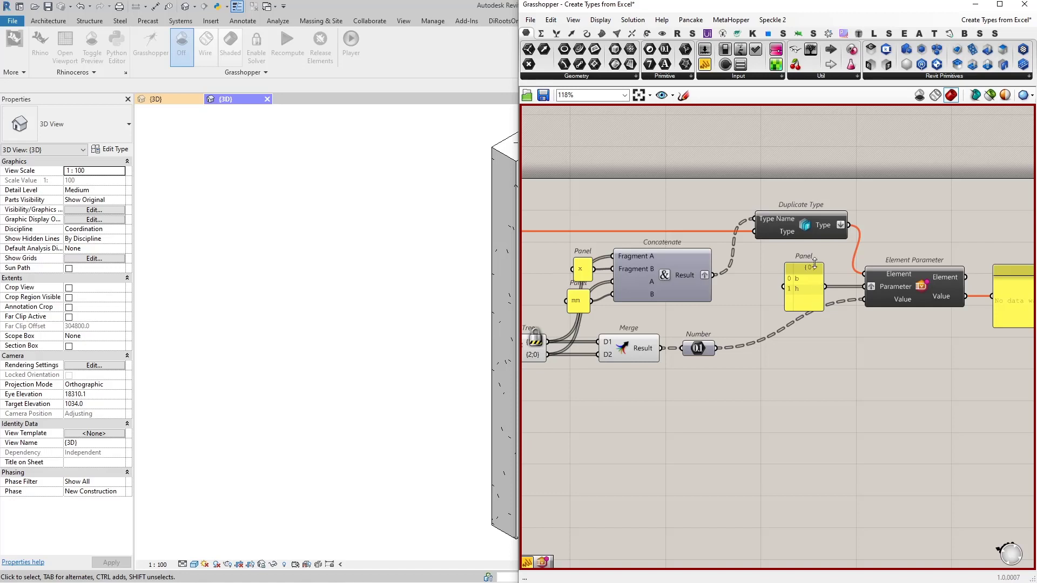
pyautogui.scroll(-3, 818, 342)
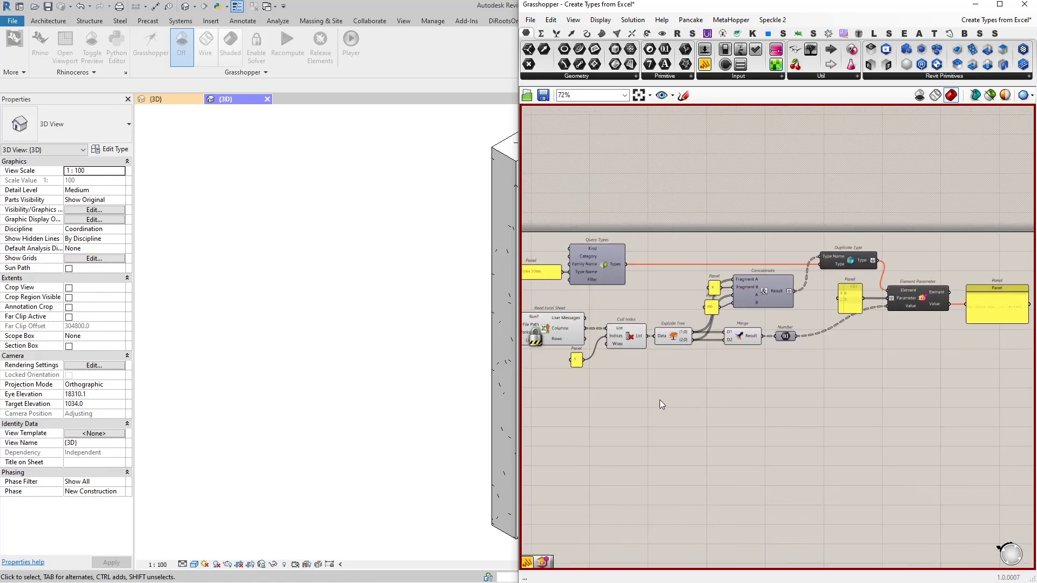
pyautogui.moveTo(660, 404); pyautogui.dragTo(701, 413, button='right')
# Create a new Grasshopper definition and place a Read Excel Sheet component on the canvas
pyautogui.hotkey('ctrl', 'n')
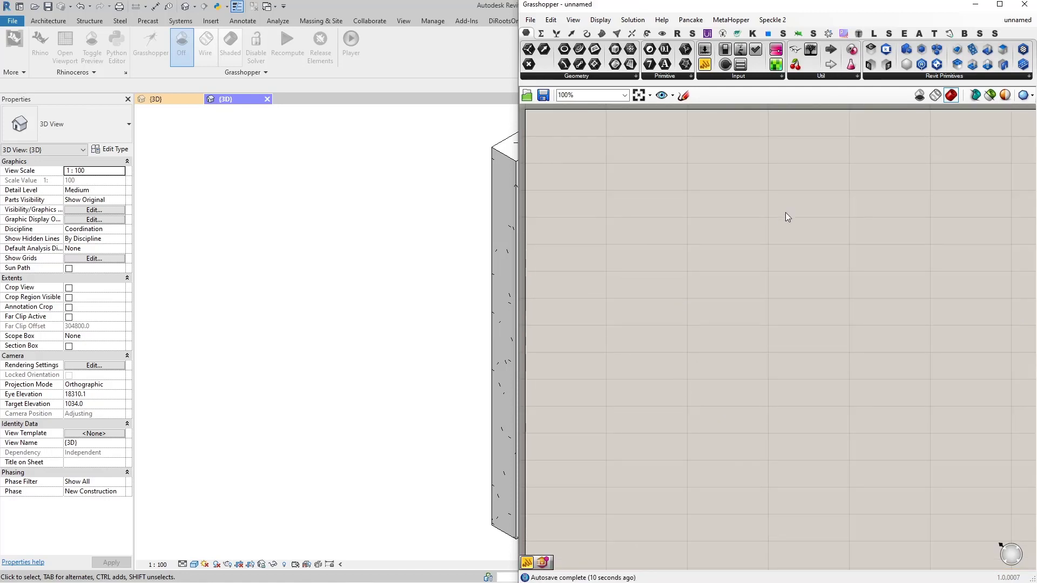
pyautogui.click(937, 36)
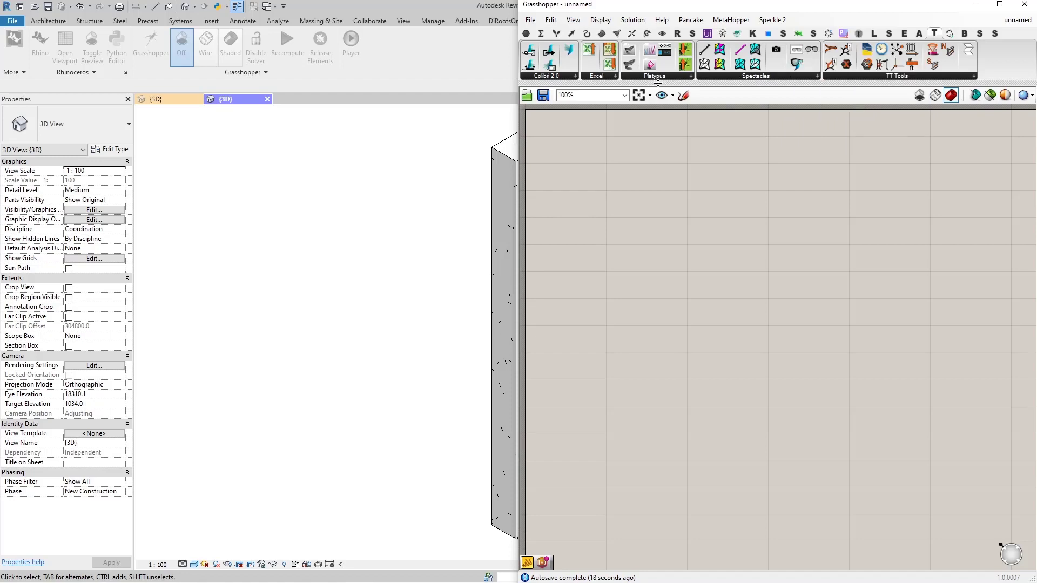
pyautogui.click(610, 79)
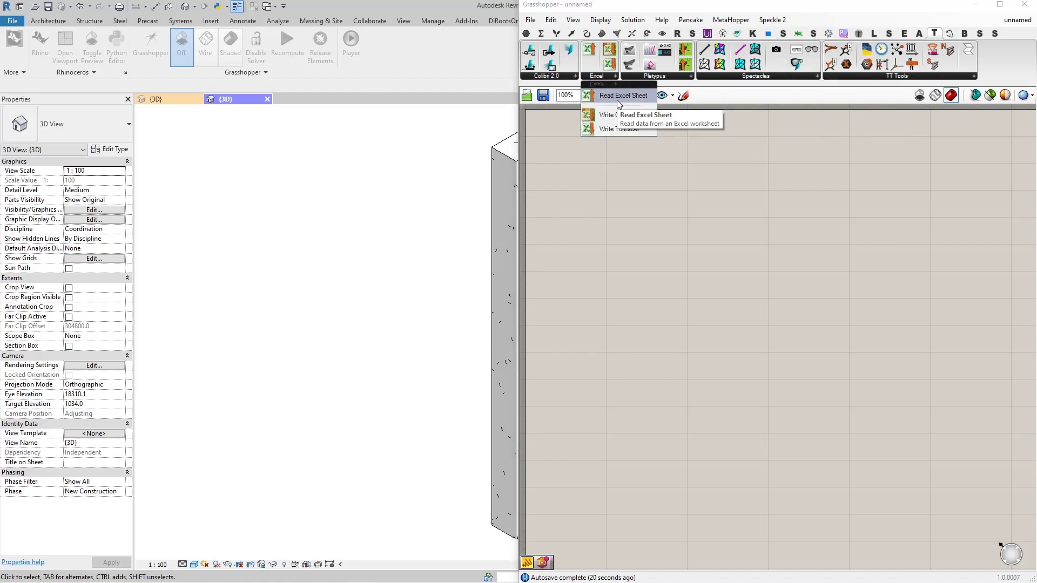
pyautogui.click(617, 99)
pyautogui.click(743, 268)
pyautogui.scroll(4, 756, 260)
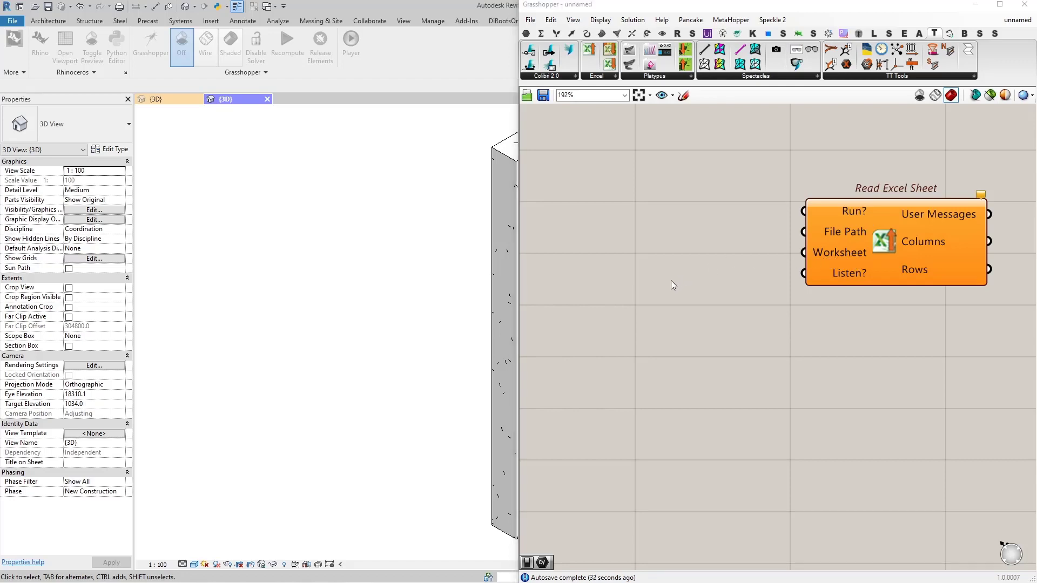
# Check the worksheet name in Excel, then add a Sheet1 panel in Grasshopper and connect it to Read Excel Sheet's Worksheet input
pyautogui.hotkey('alt', 'Tab')
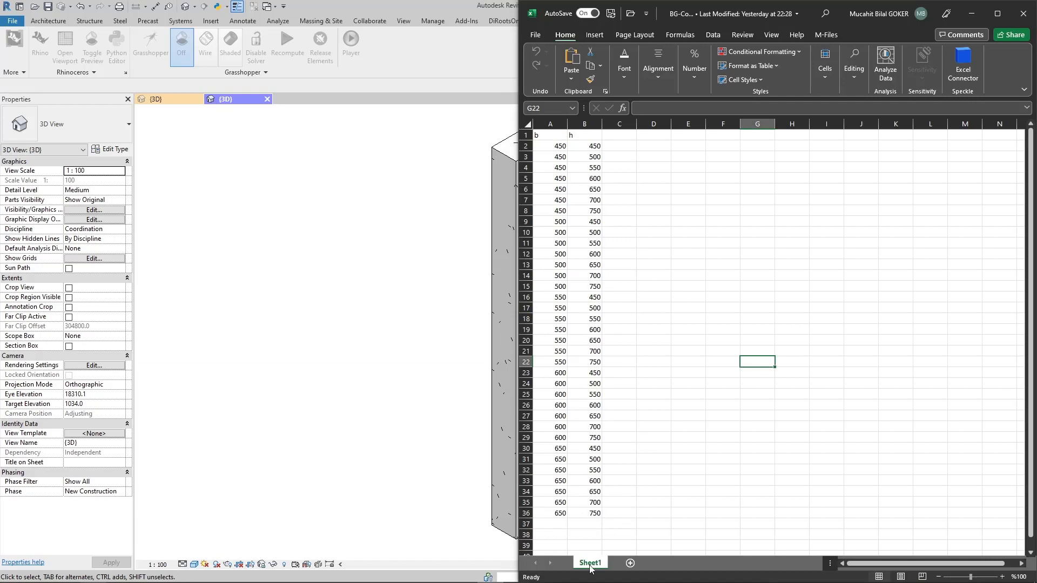
pyautogui.click(1023, 24)
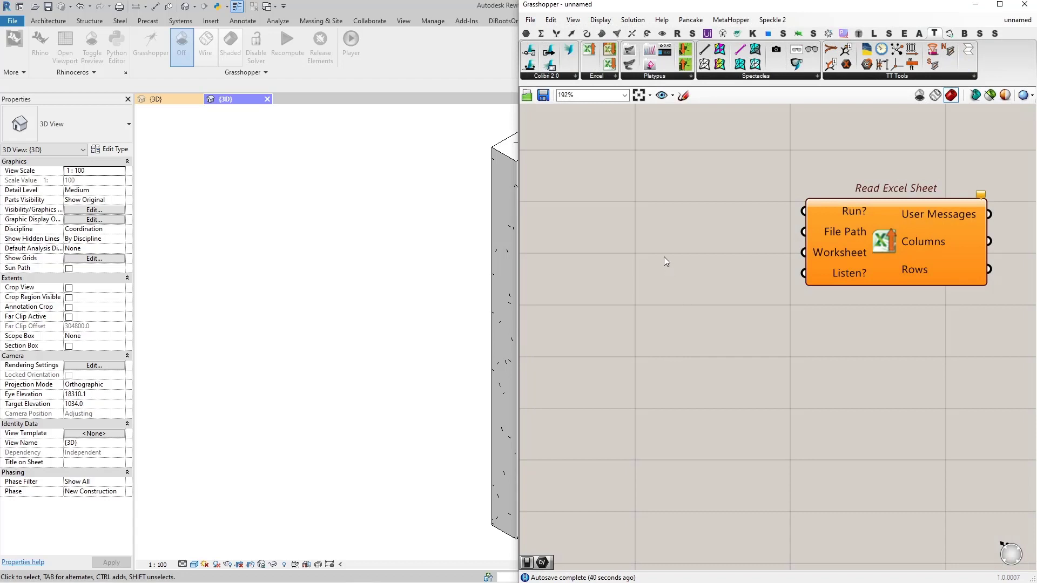
pyautogui.doubleClick(664, 257)
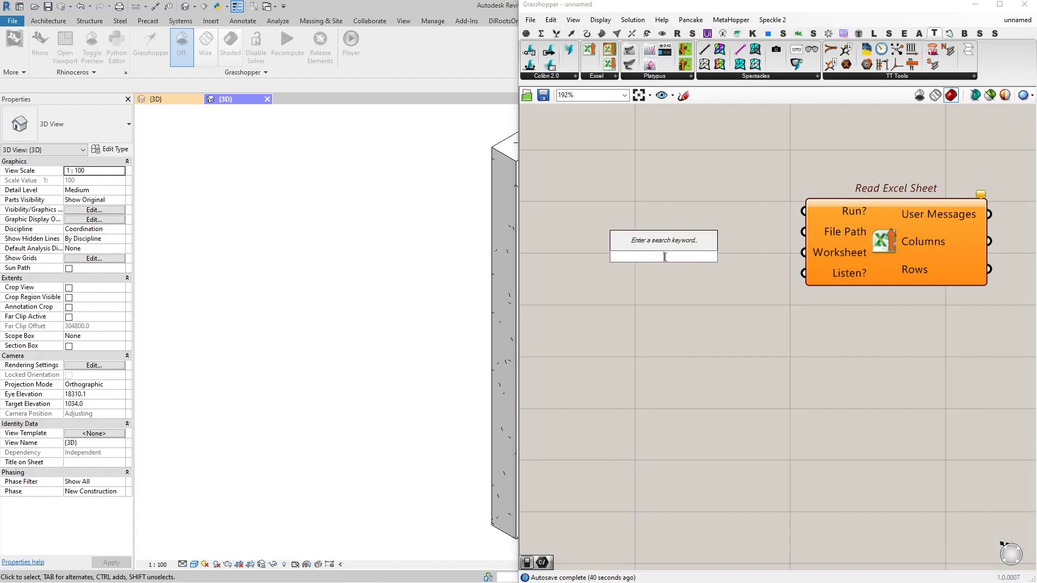
pyautogui.write('"Sheet1')
pyautogui.press('Return')
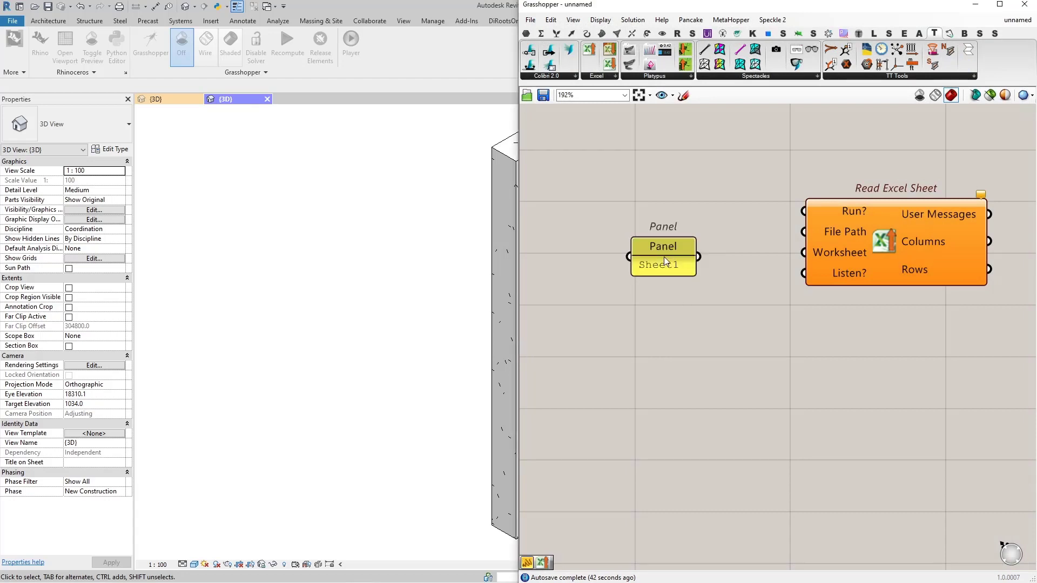
pyautogui.moveTo(699, 257); pyautogui.dragTo(804, 252)
pyautogui.moveTo(889, 244); pyautogui.dragTo(847, 245)
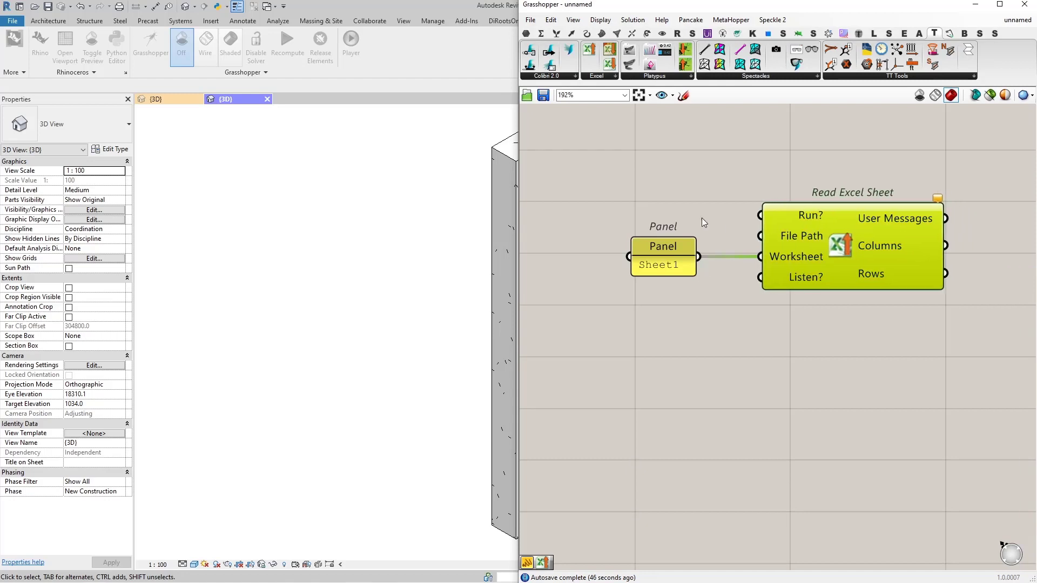
# Add a File Path parameter above the Sheet1 panel
pyautogui.doubleClick(652, 194)
pyautogui.write('file')
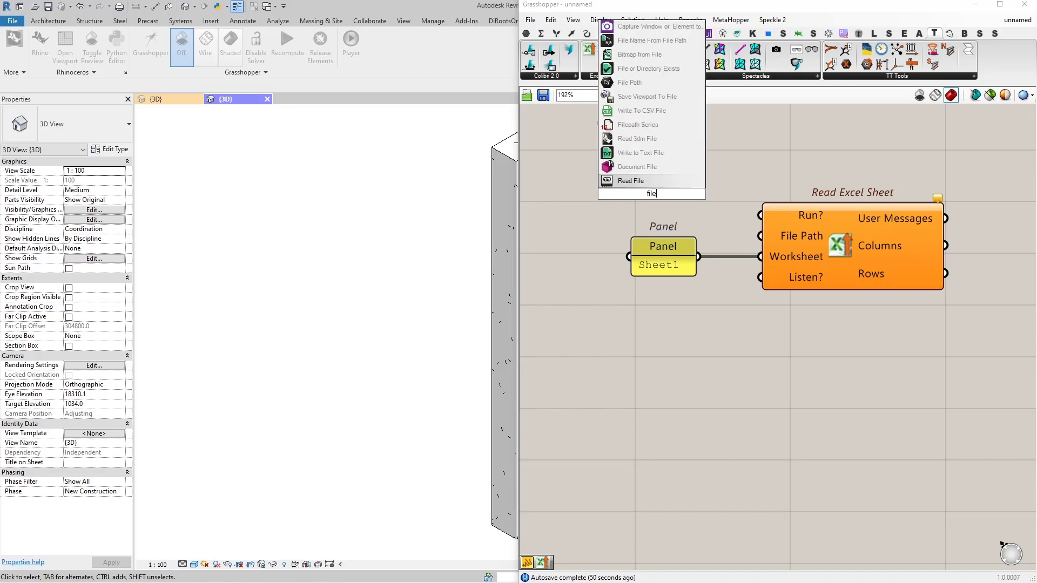
pyautogui.press('Down')
pyautogui.press('Down')
pyautogui.press('Down')
pyautogui.press('Down')
pyautogui.press('Return')
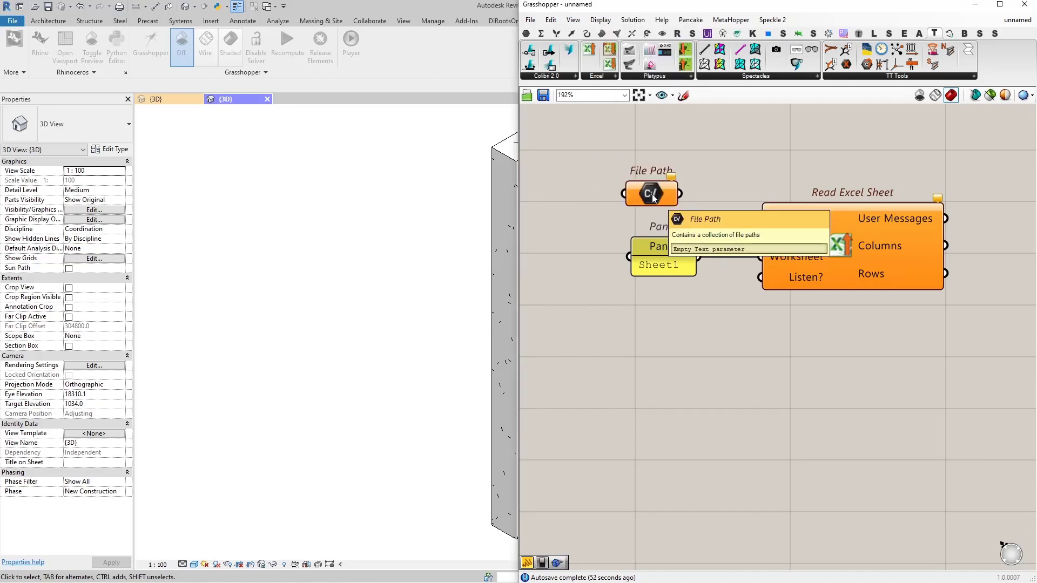
# Set the File Path parameter to BG-ColumnTypes.xlsx from the 220328_Create Family Types from Excel folder and connect it to Read Excel Sheet's File Path input
pyautogui.rightClick(653, 198)
pyautogui.click(691, 321)
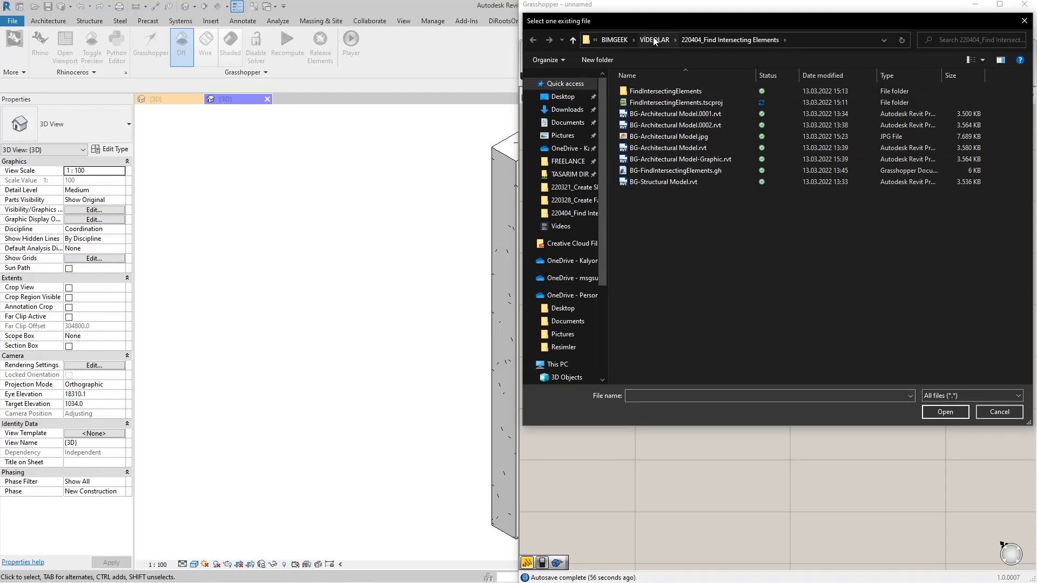
pyautogui.click(655, 41)
pyautogui.doubleClick(690, 347)
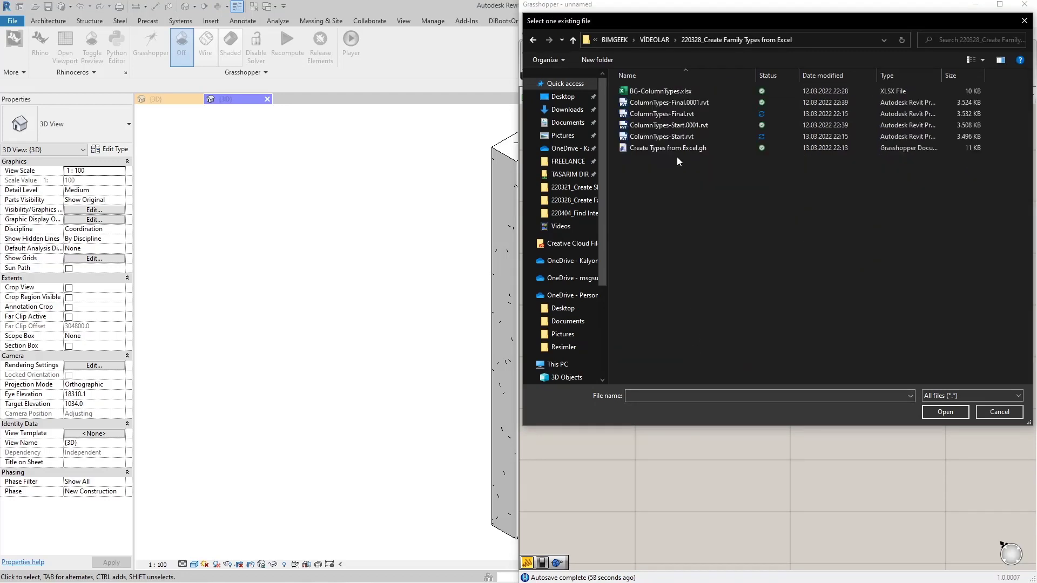
pyautogui.click(672, 93)
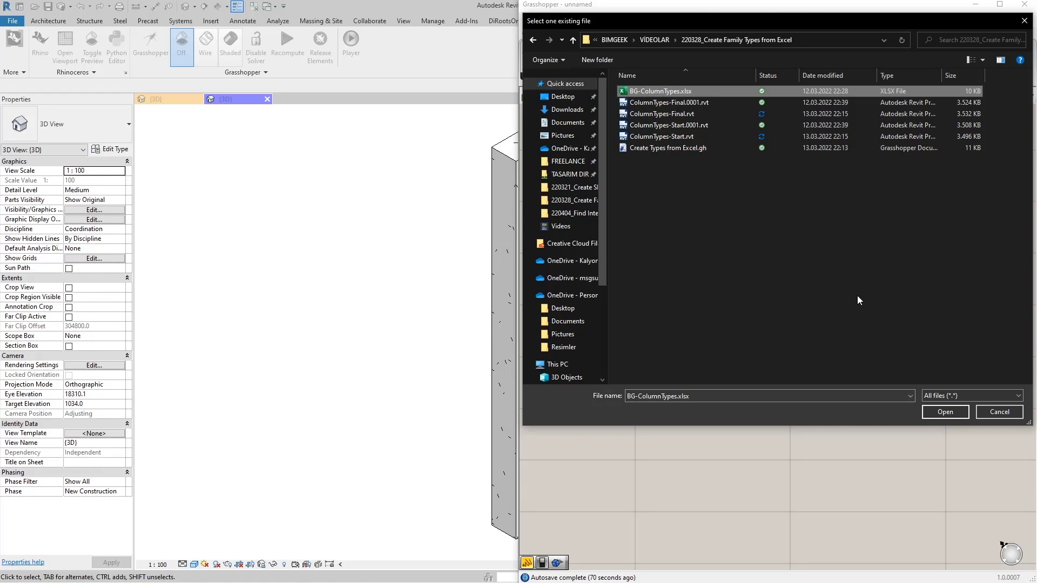
pyautogui.click(945, 412)
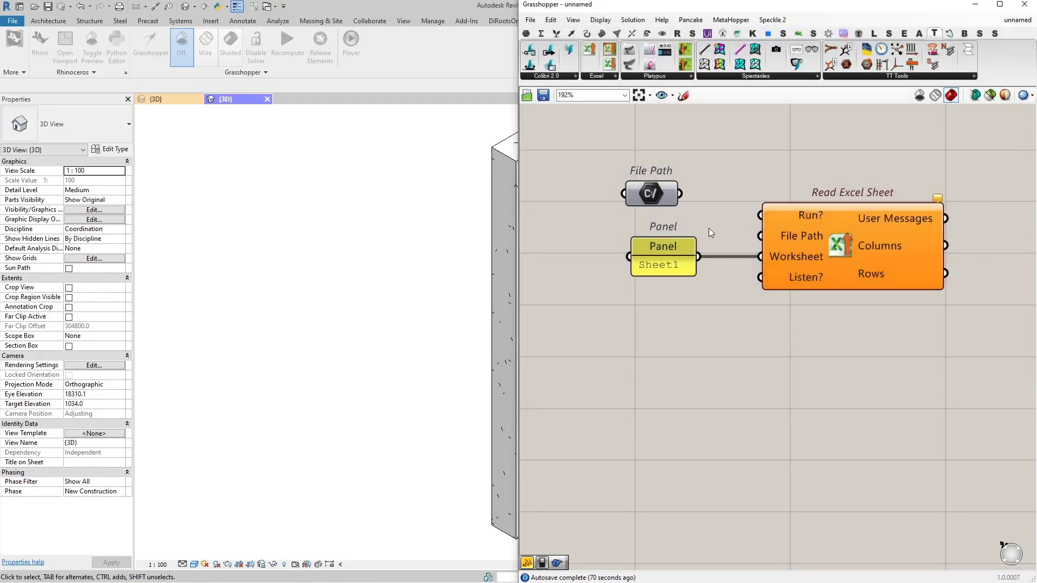
pyautogui.moveTo(680, 194); pyautogui.dragTo(760, 235)
pyautogui.moveTo(669, 196); pyautogui.dragTo(686, 207)
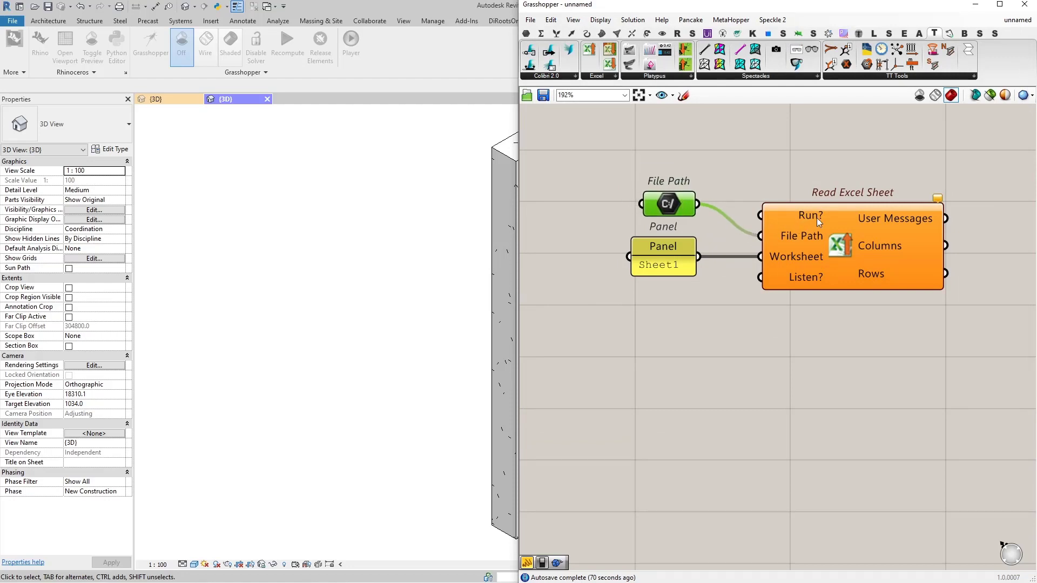
# Add a Boolean Toggle above the File Path parameter
pyautogui.moveTo(646, 156); pyautogui.dragTo(656, 192, button='right')
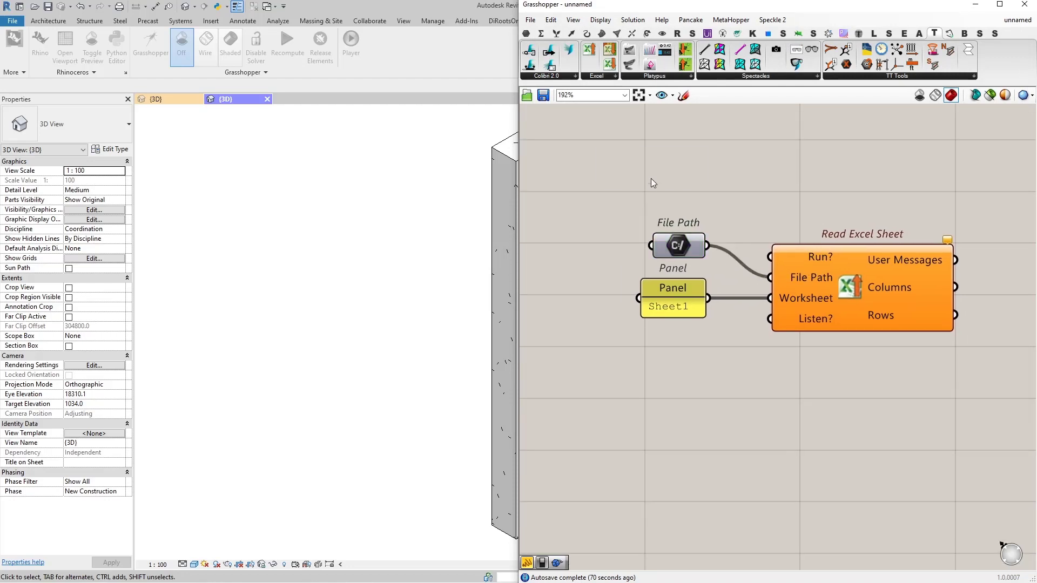
pyautogui.doubleClick(651, 179)
pyautogui.write('boolean')
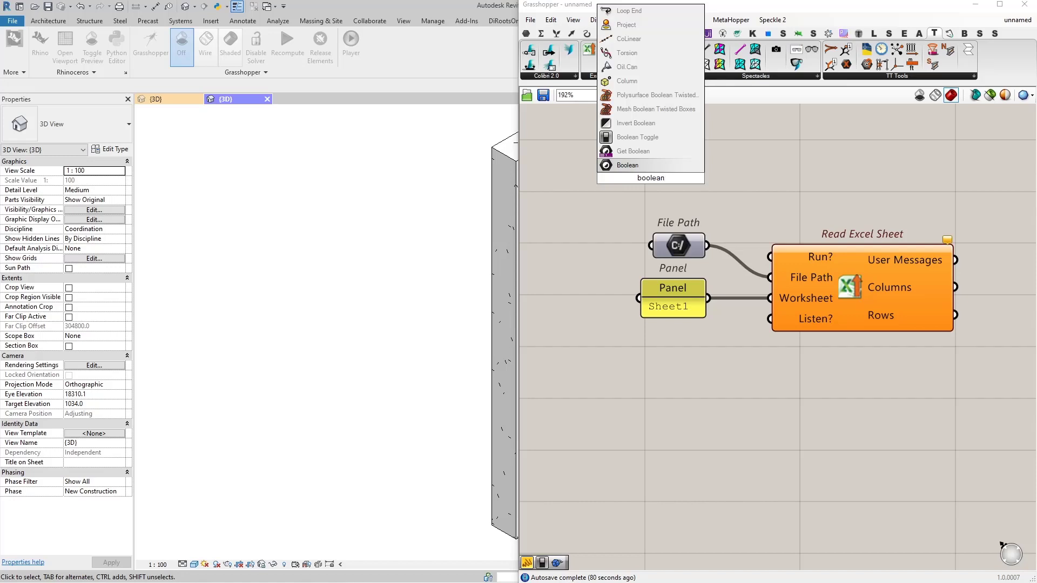
pyautogui.click(641, 137)
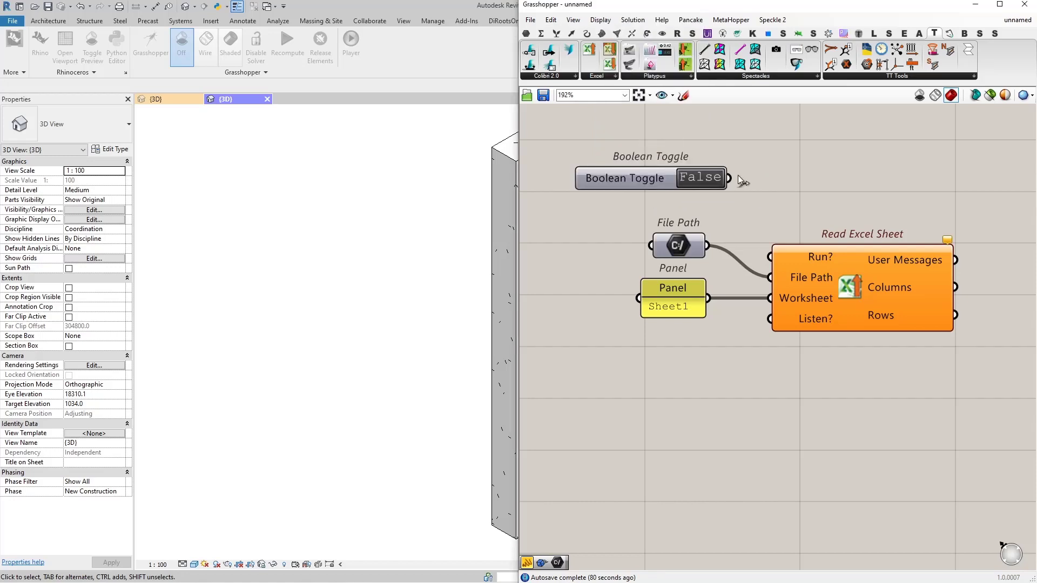
# Connect the Boolean Toggle to Read Excel Sheet's Run? input and set the toggle to True
pyautogui.moveTo(730, 178); pyautogui.dragTo(771, 257)
pyautogui.moveTo(964, 335); pyautogui.dragTo(797, 340, button='right')
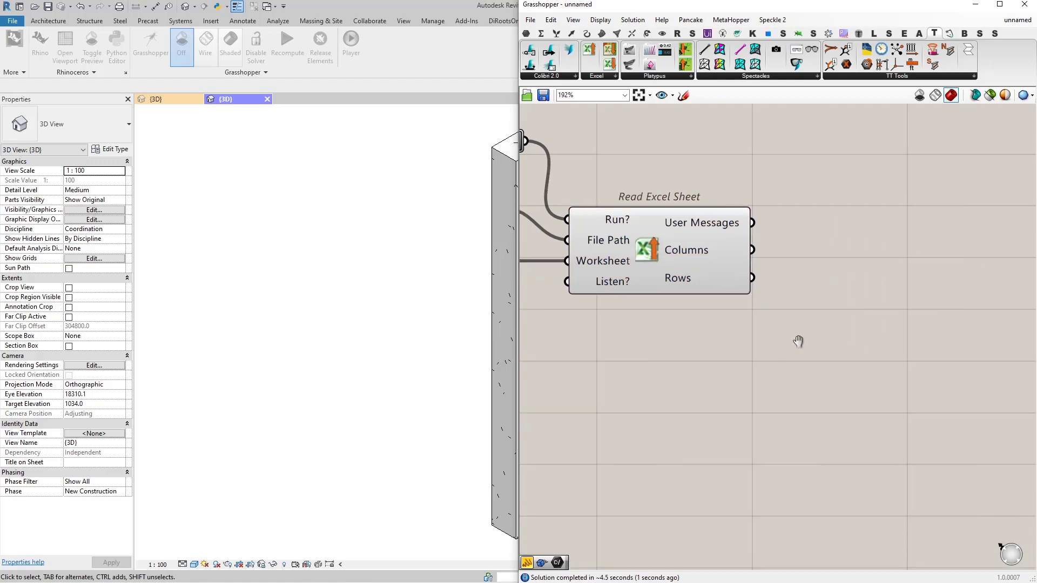
# Add a panel, connect it to Read Excel Sheet's Columns output, inspect the imported values, and move the panel above the output
pyautogui.doubleClick(854, 252)
pyautogui.write('panel')
pyautogui.press('Return')
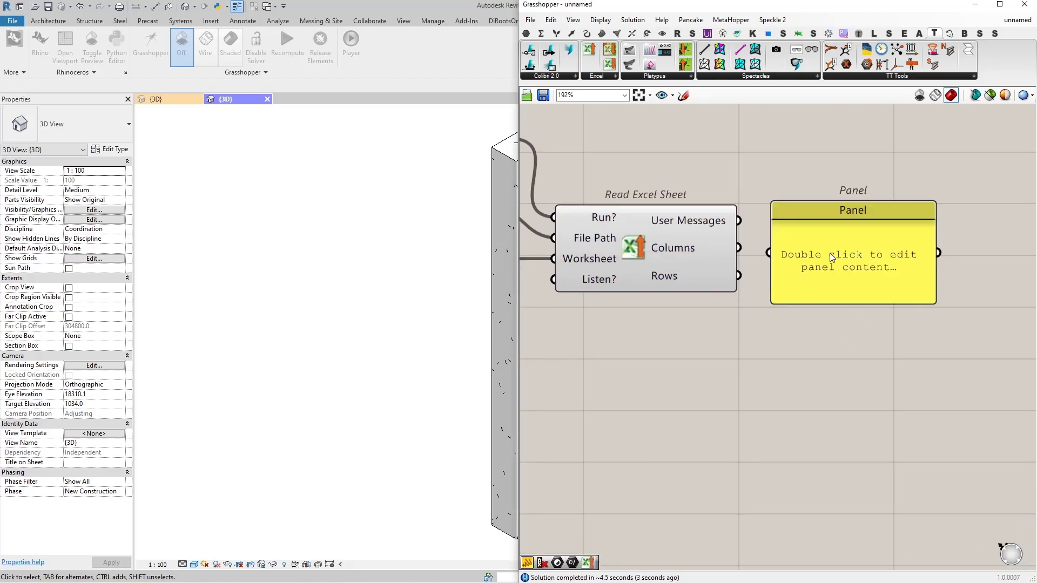
pyautogui.moveTo(741, 255); pyautogui.dragTo(858, 258)
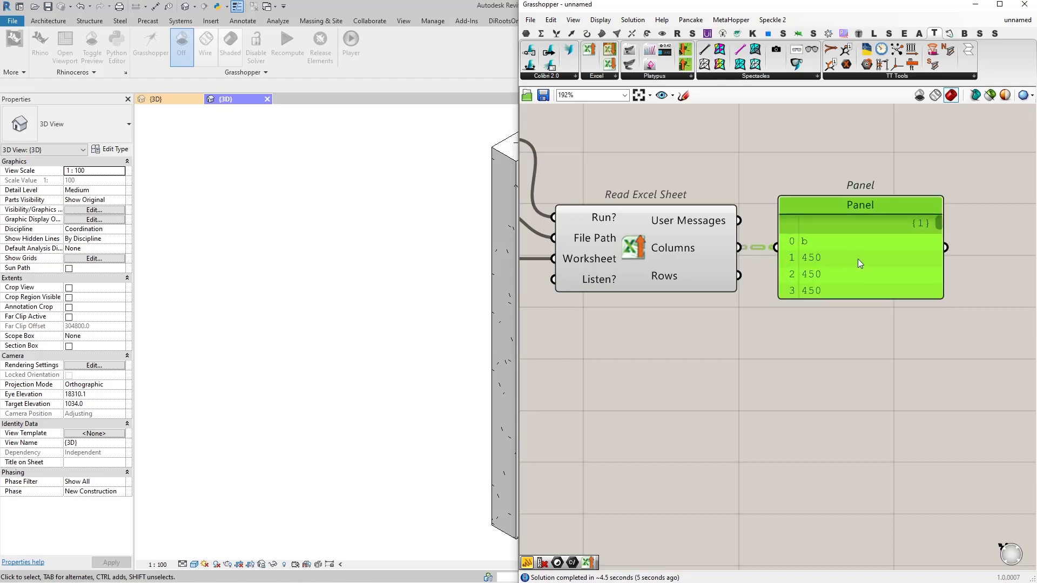
pyautogui.moveTo(939, 218)
pyautogui.mouseDown()
pyautogui.moveTo(940, 298)
pyautogui.moveTo(946, 216)
pyautogui.mouseUp()
pyautogui.moveTo(878, 326); pyautogui.dragTo(775, 355, button='right')
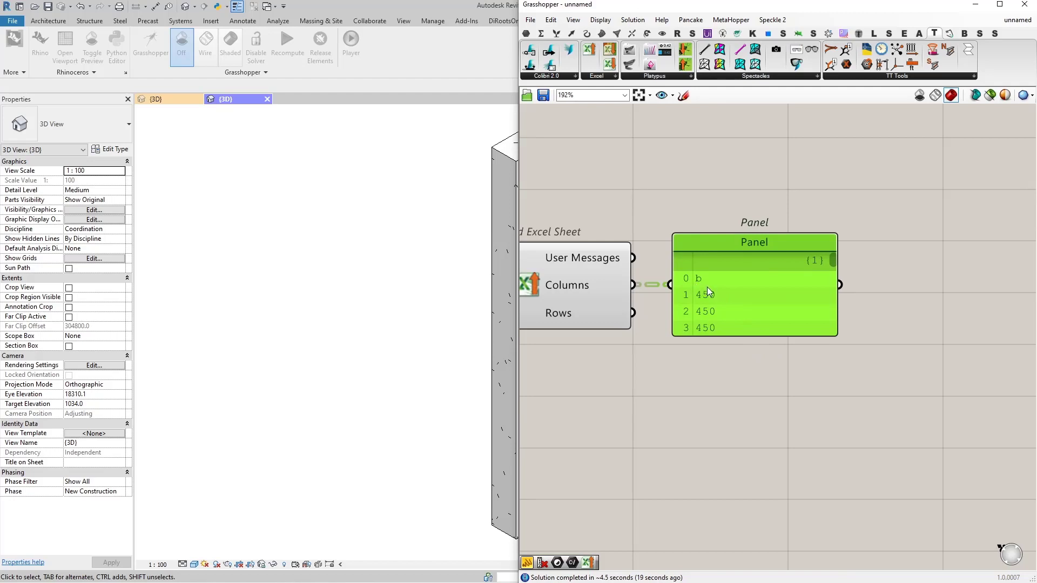
pyautogui.moveTo(734, 314); pyautogui.dragTo(770, 213)
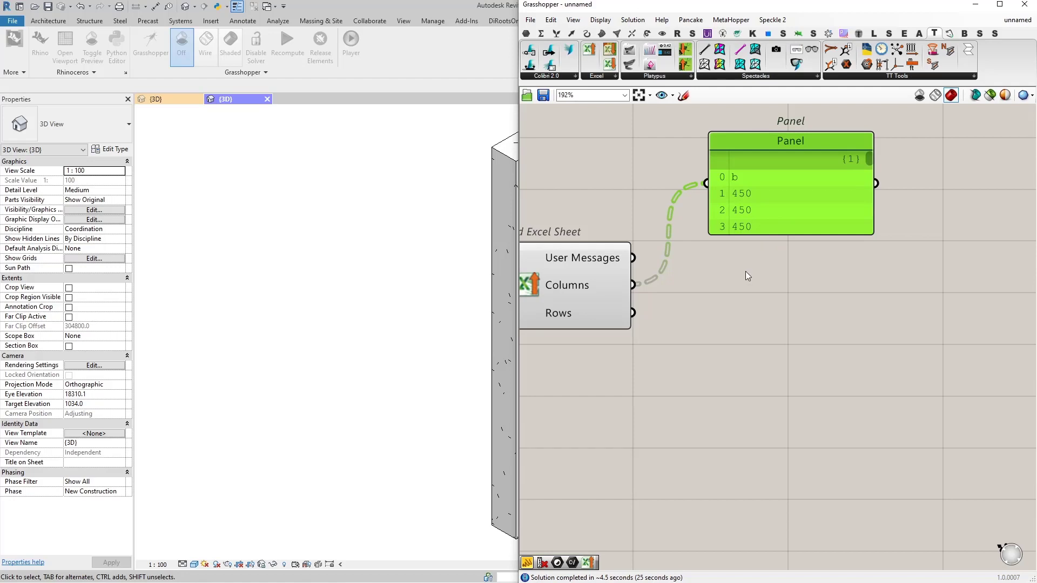
# Add a Cull Index component and connect Read Excel Sheet's Columns output to its List input
pyautogui.doubleClick(743, 302)
pyautogui.write('cull index')
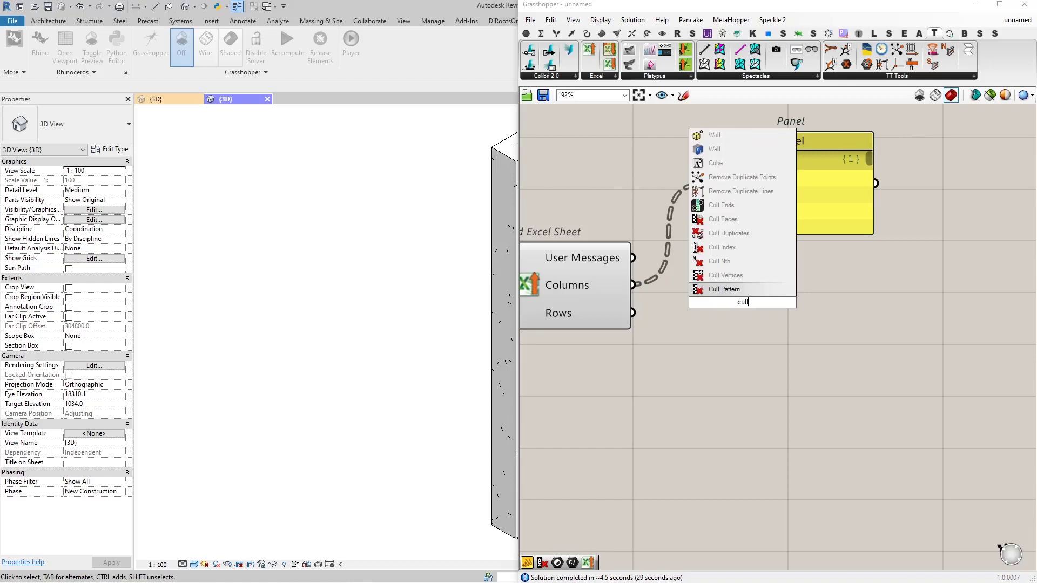
pyautogui.press('Return')
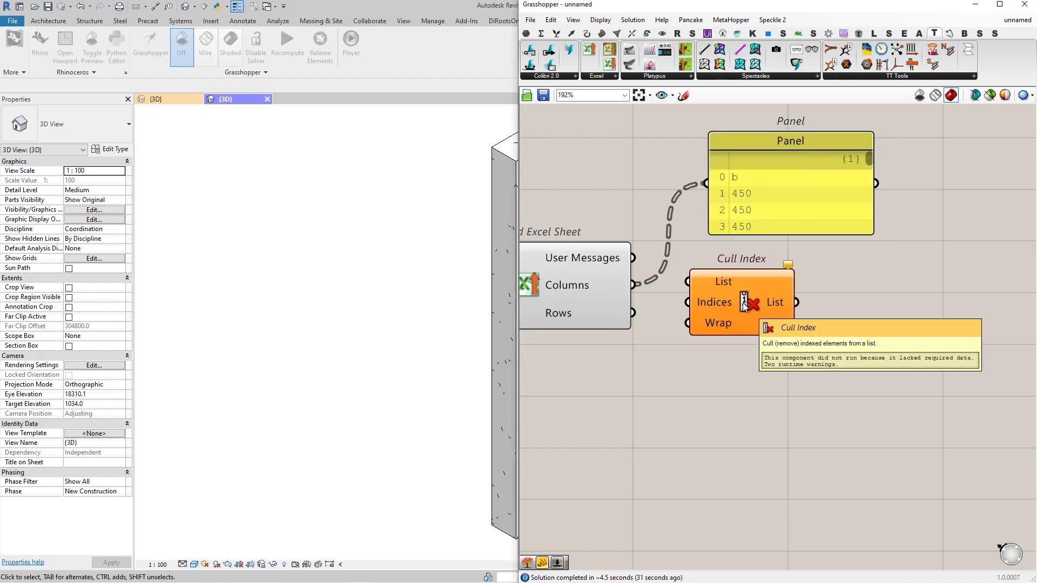
pyautogui.moveTo(635, 287); pyautogui.dragTo(740, 305)
pyautogui.click(734, 302)
# Add a panel containing 0 and connect it to Cull Index's Indices input
pyautogui.doubleClick(610, 364)
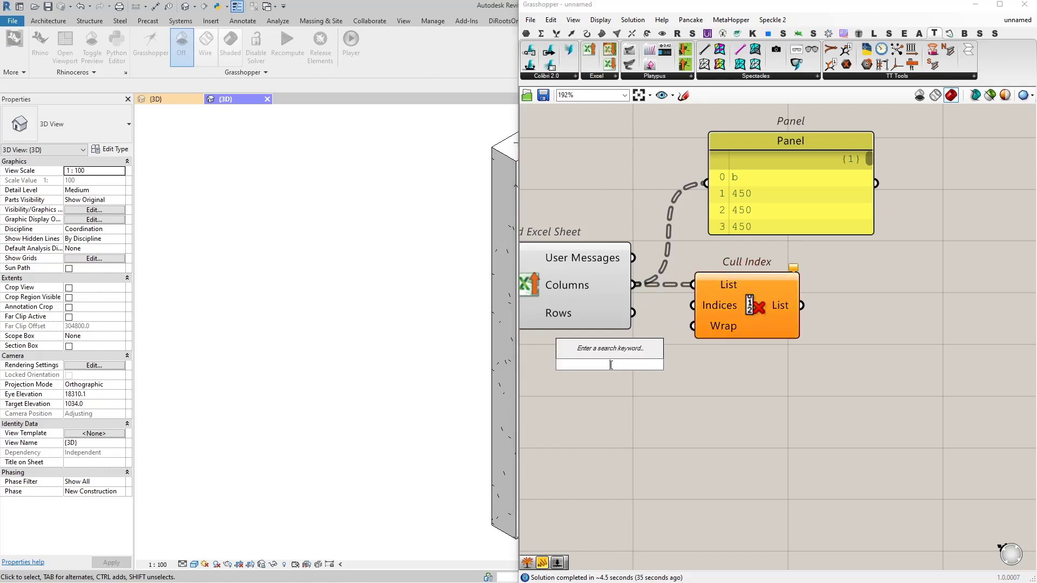
pyautogui.write('//')
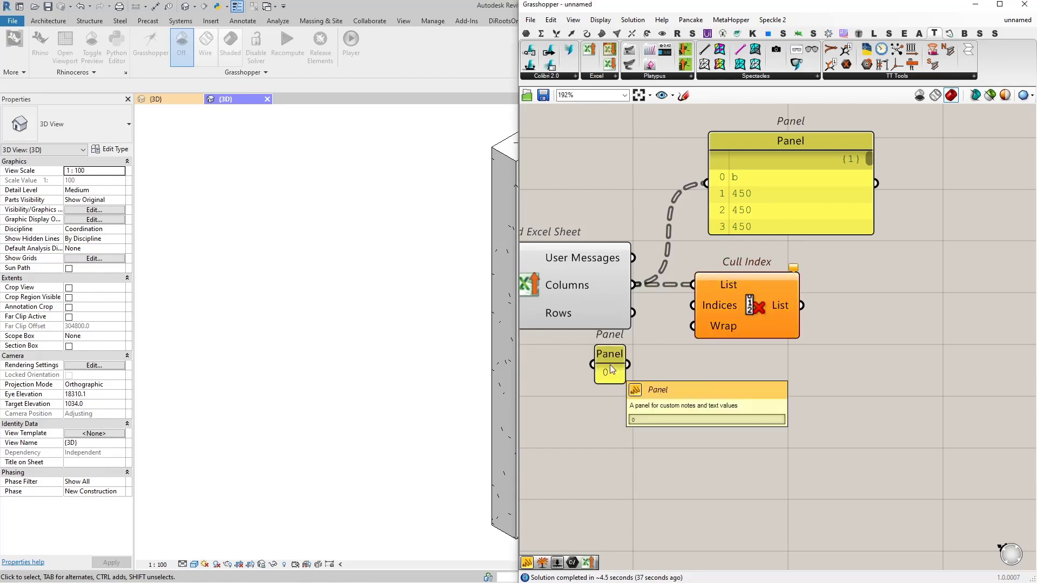
pyautogui.moveTo(628, 364); pyautogui.dragTo(693, 305)
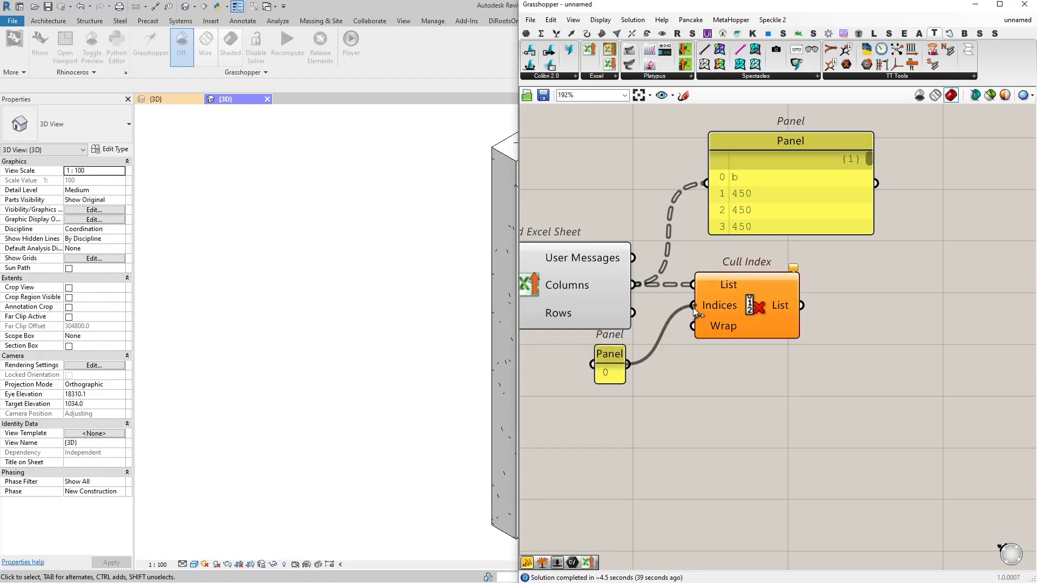
# Inspect Cull Index's List output by connecting the existing values panel to it, and delete that panel
pyautogui.moveTo(839, 312); pyautogui.dragTo(739, 323, button='right')
pyautogui.moveTo(708, 239); pyautogui.dragTo(825, 324)
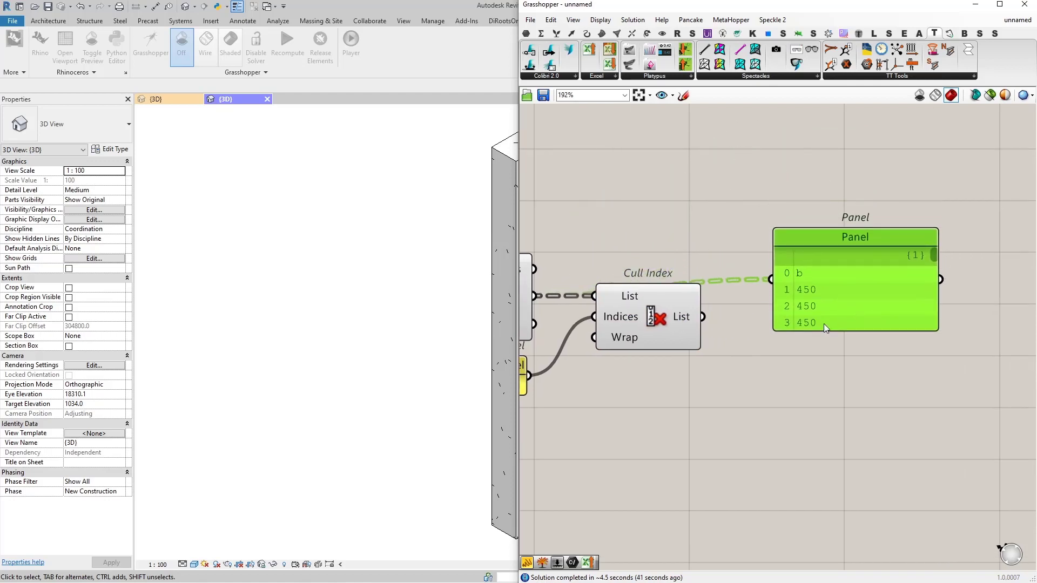
pyautogui.moveTo(700, 319); pyautogui.dragTo(771, 279)
pyautogui.moveTo(852, 293); pyautogui.dragTo(813, 329)
pyautogui.moveTo(888, 290)
pyautogui.mouseDown()
pyautogui.moveTo(899, 368)
pyautogui.moveTo(899, 276)
pyautogui.mouseUp()
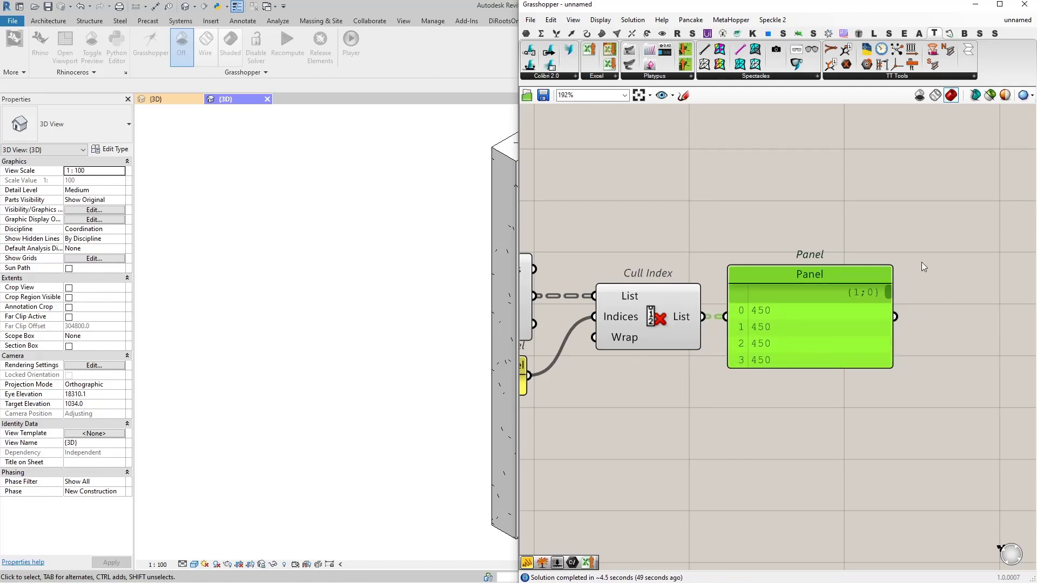
pyautogui.scroll(-3, 922, 261)
pyautogui.moveTo(882, 274); pyautogui.dragTo(839, 325)
pyautogui.press('Delete')
# Add an Explode Tree component fed by Cull Index's List output, with {1;0} and {2;0} branch outputs
pyautogui.scroll(3, 787, 294)
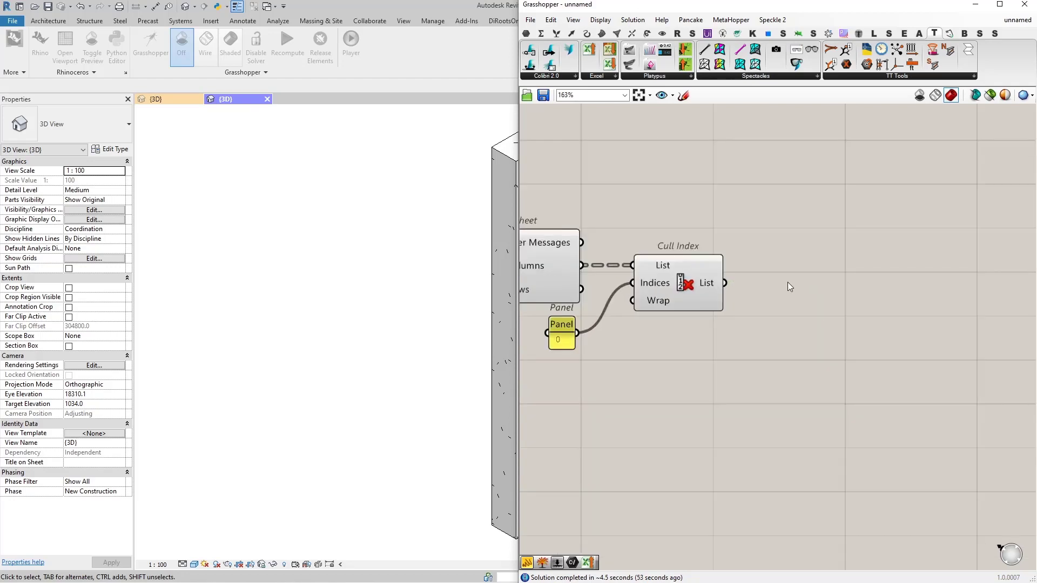
pyautogui.doubleClick(781, 283)
pyautogui.write('explode')
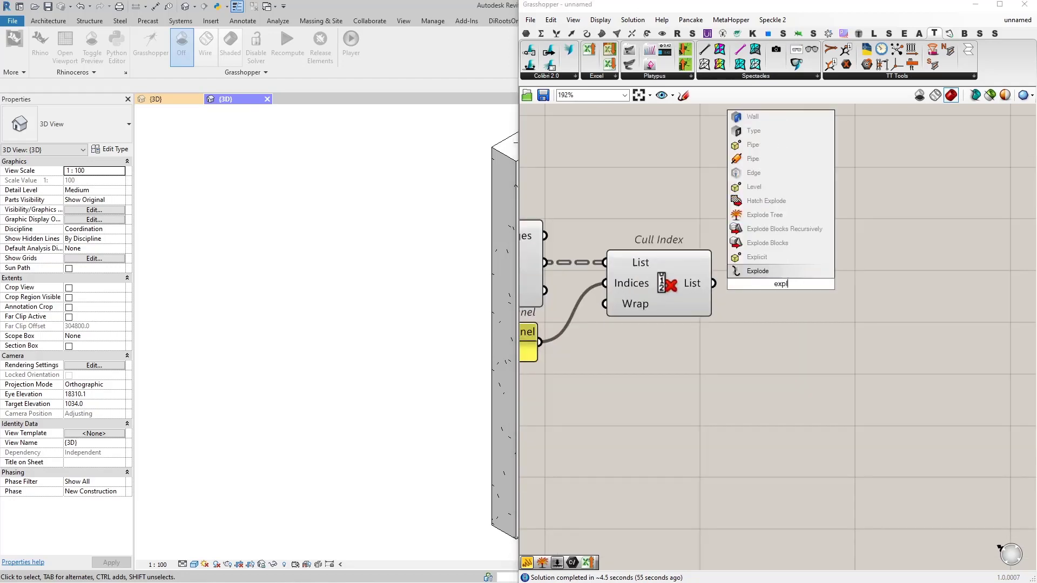
pyautogui.click(766, 214)
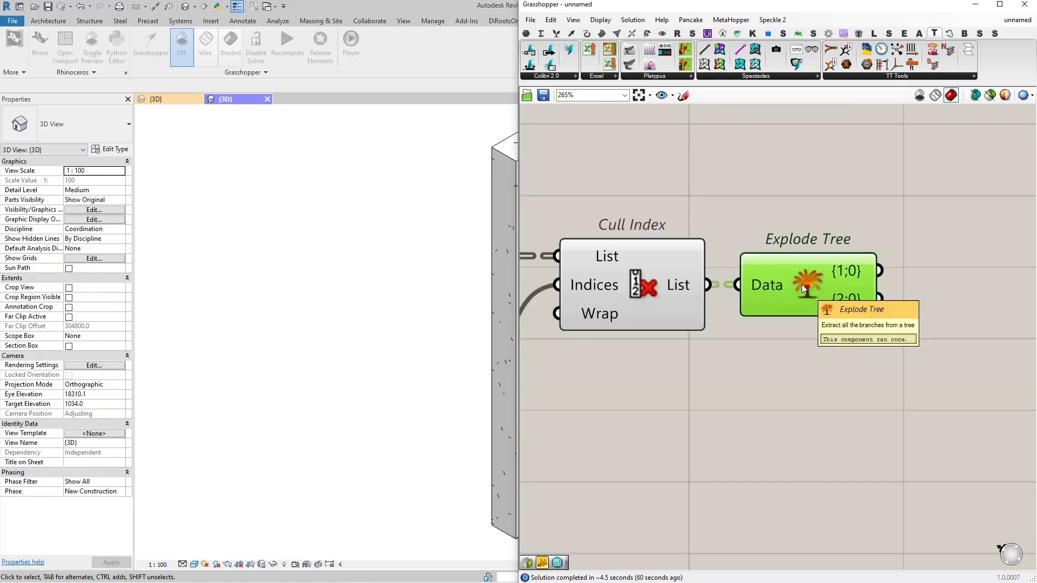
pyautogui.scroll(1, 801, 284)
# Inspect Explode Tree's {1;0} and {2;0} outputs in turn with a temporary panel, and delete the panel
pyautogui.moveTo(804, 290); pyautogui.dragTo(660, 260, button='right')
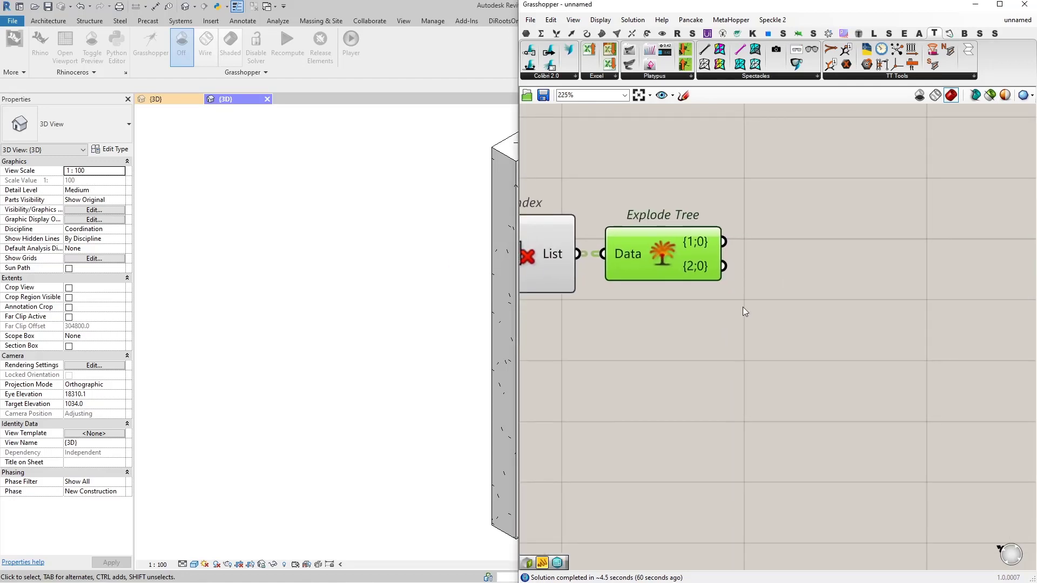
pyautogui.doubleClick(809, 220)
pyautogui.moveTo(802, 226); pyautogui.dragTo(872, 248)
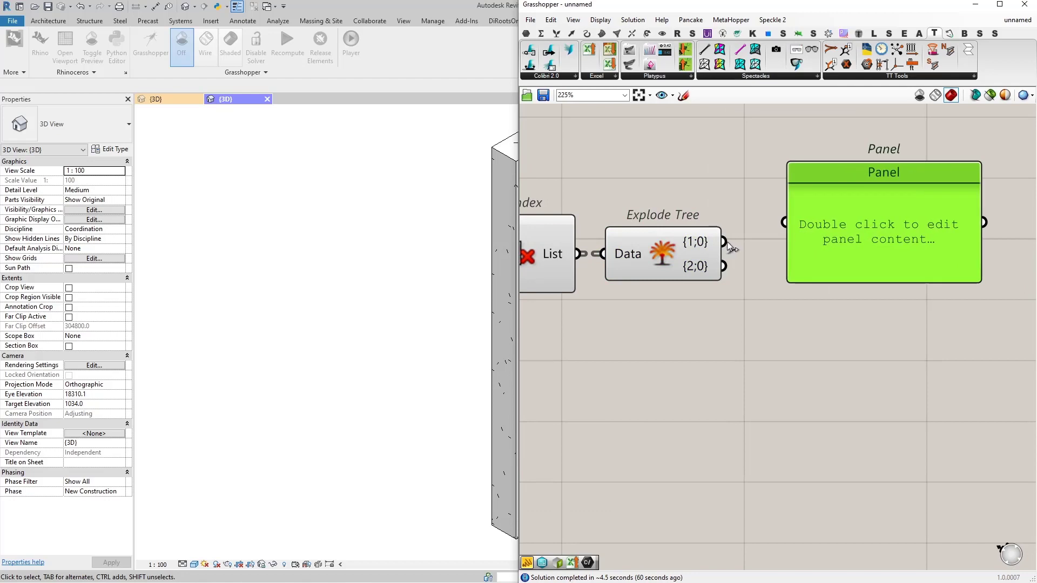
pyautogui.moveTo(724, 242); pyautogui.dragTo(779, 242)
pyautogui.moveTo(967, 218); pyautogui.dragTo(970, 316)
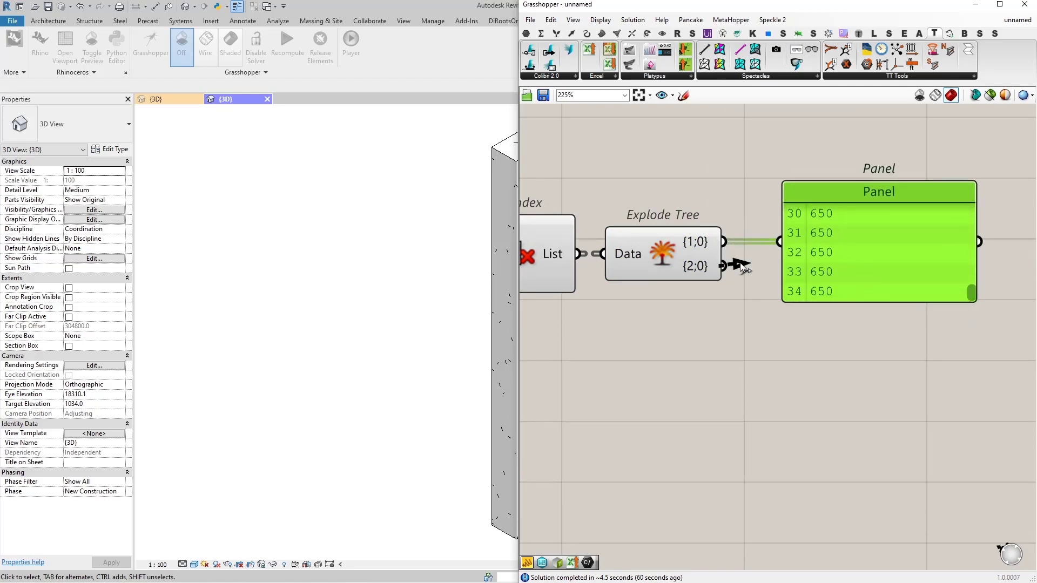
pyautogui.moveTo(742, 267); pyautogui.dragTo(852, 270)
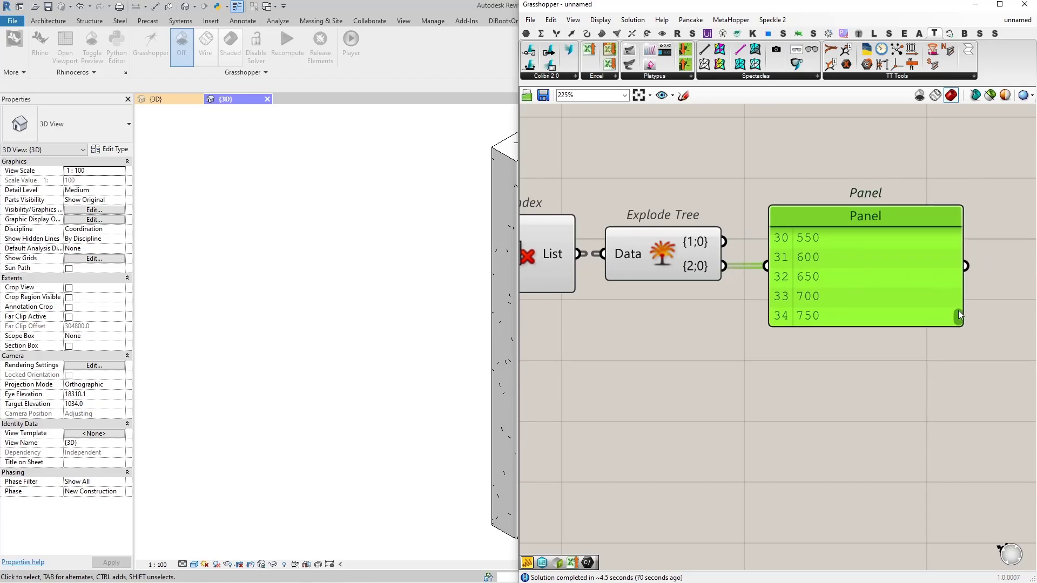
pyautogui.moveTo(958, 315); pyautogui.dragTo(826, 351)
pyautogui.scroll(-2, 847, 278)
pyautogui.press('Delete')
pyautogui.scroll(-3, 738, 375)
pyautogui.moveTo(738, 375); pyautogui.dragTo(786, 410, button='right')
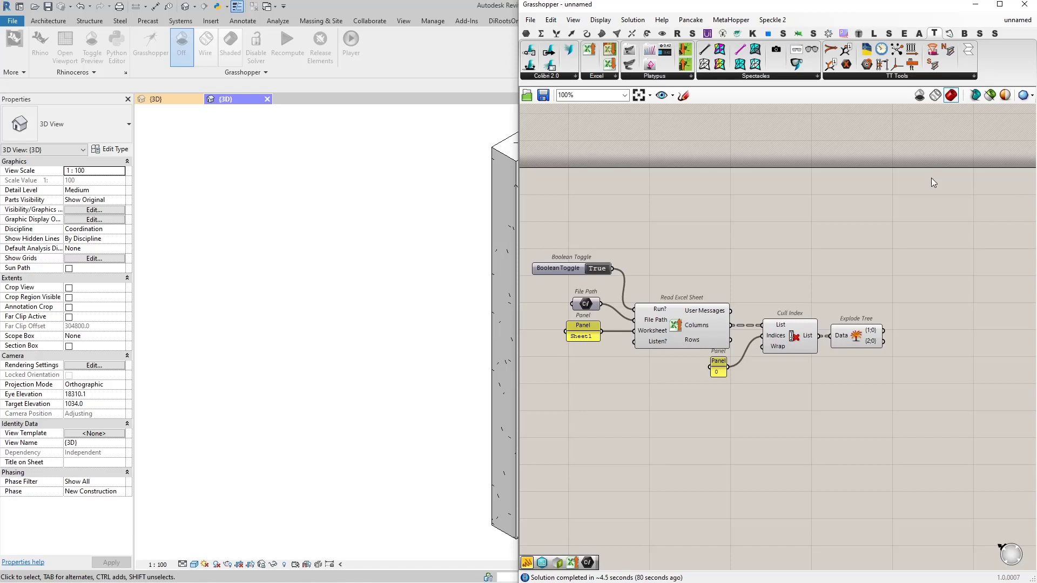
# Switch to Revit, select the concrete column, and duplicate its 300x450mm type as 450x550mm
pyautogui.click(976, 6)
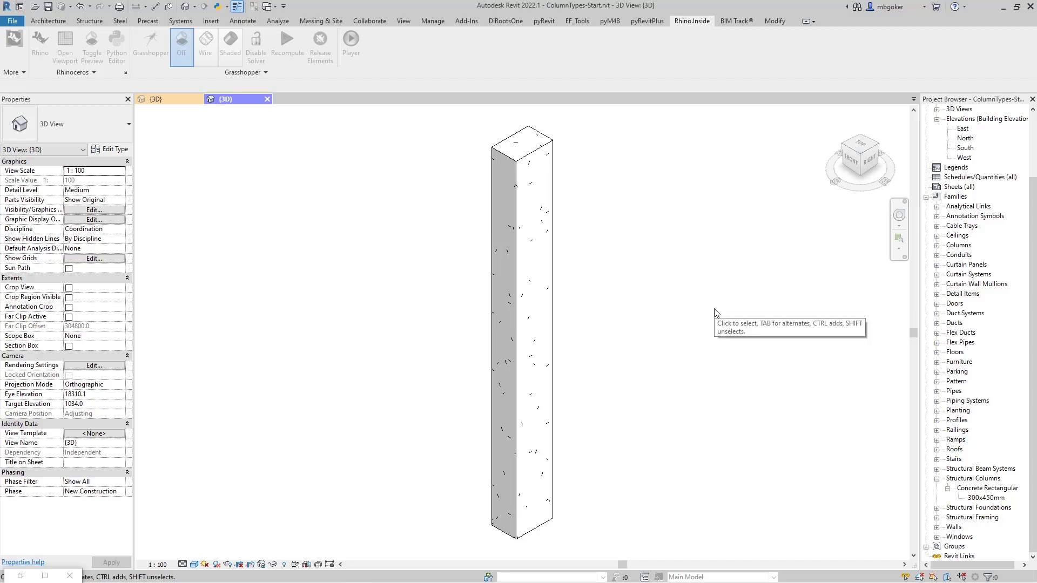
pyautogui.click(523, 297)
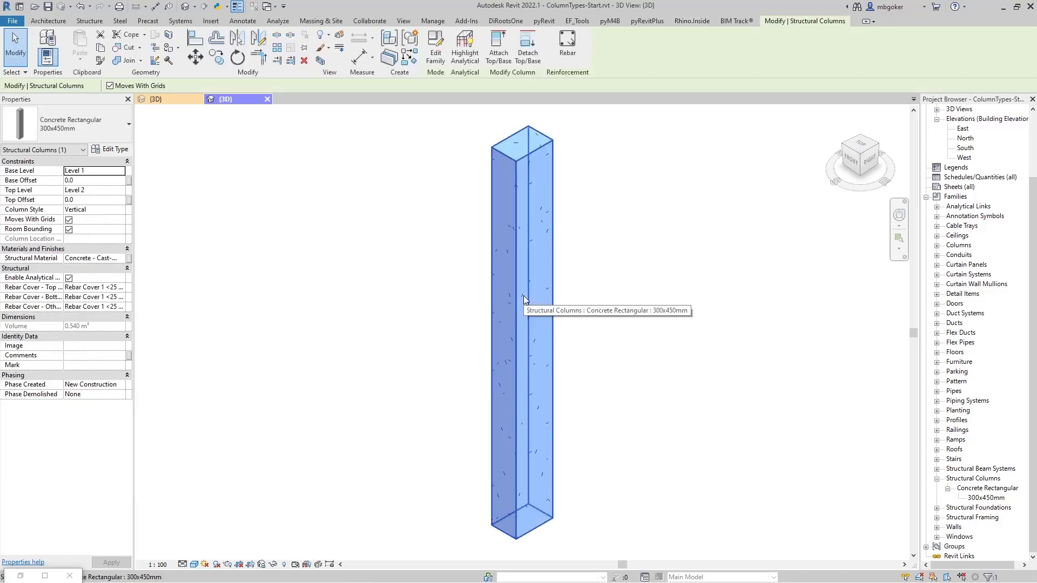
pyautogui.click(105, 152)
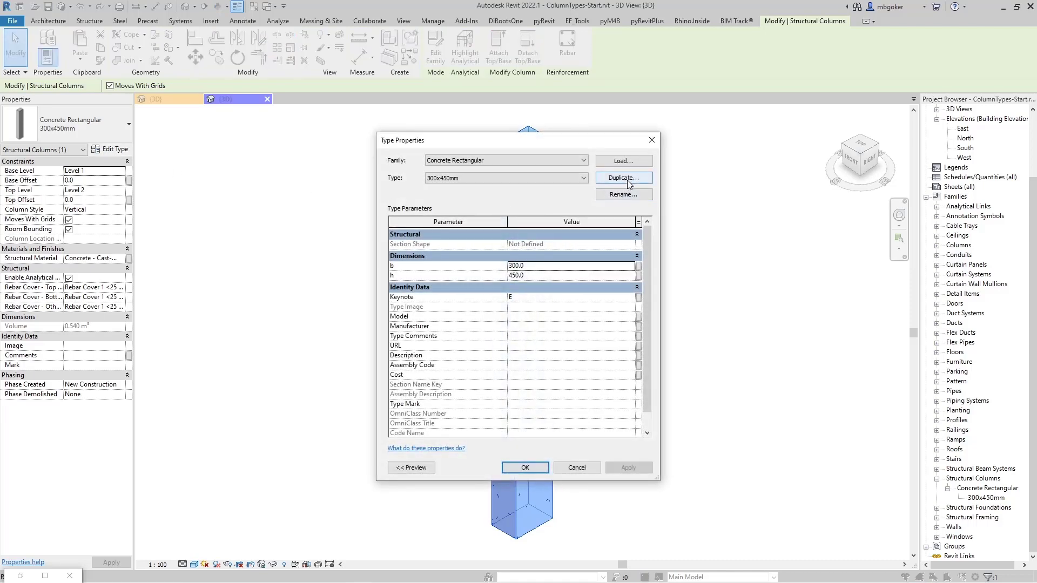
pyautogui.click(624, 179)
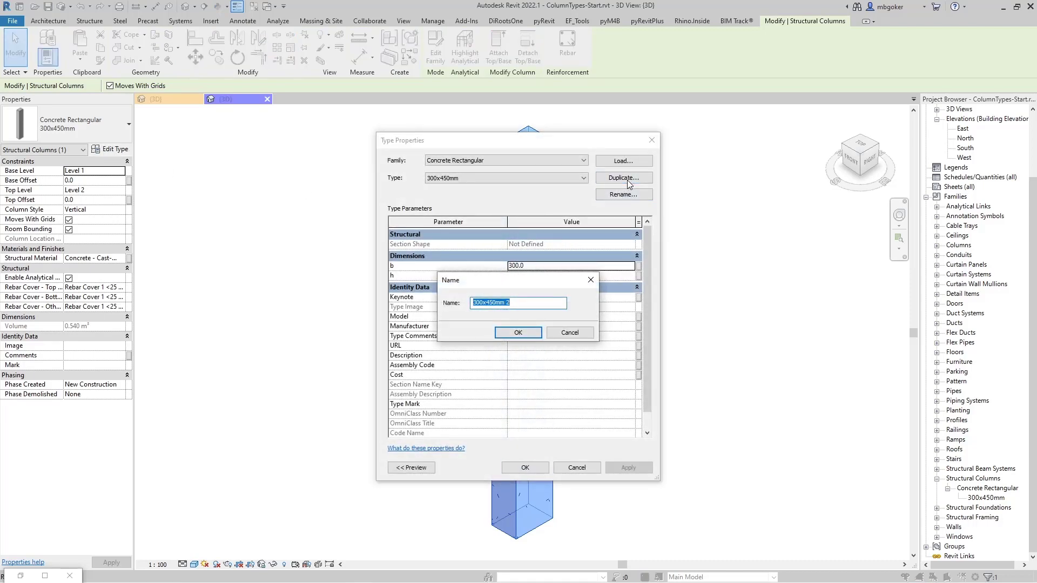
pyautogui.write('450x5')
pyautogui.press('Return')
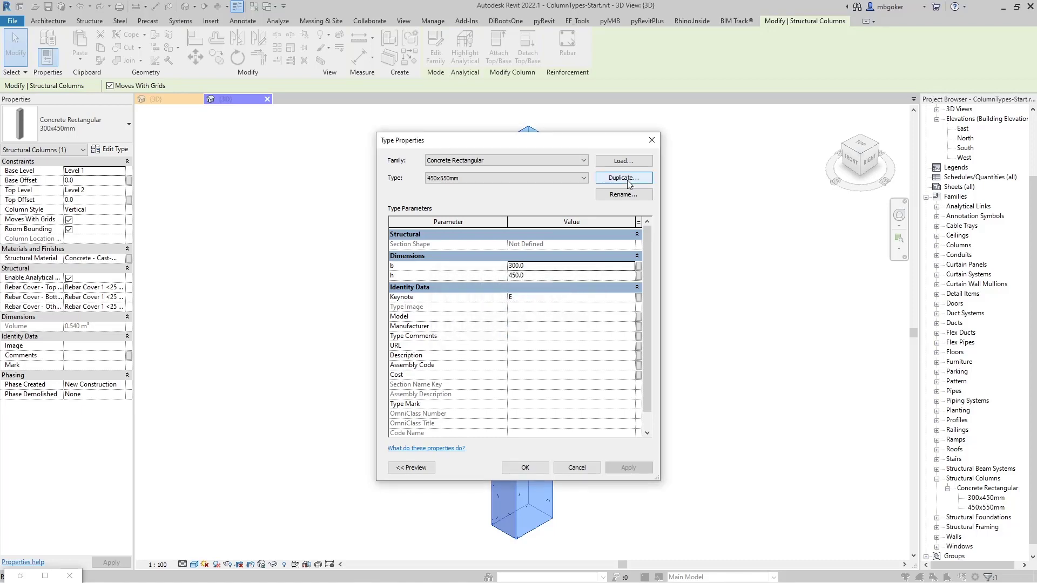
# Set the 450x550mm type's b to 450 and h to 550, discard the type changes, and deselect the column
pyautogui.click(552, 272)
pyautogui.click(551, 266)
pyautogui.write('450')
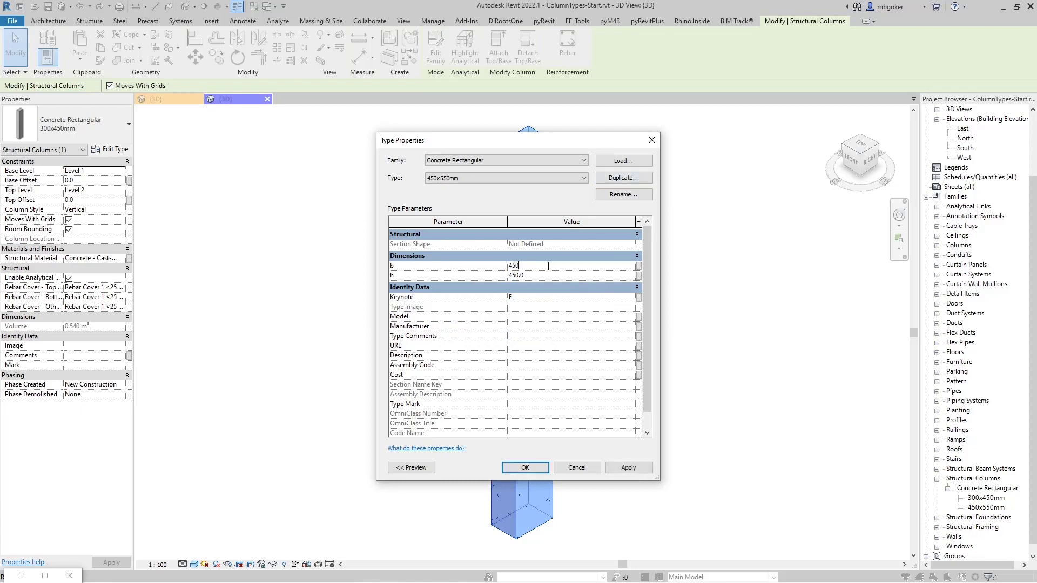
pyautogui.click(539, 278)
pyautogui.write('550')
pyautogui.click(568, 473)
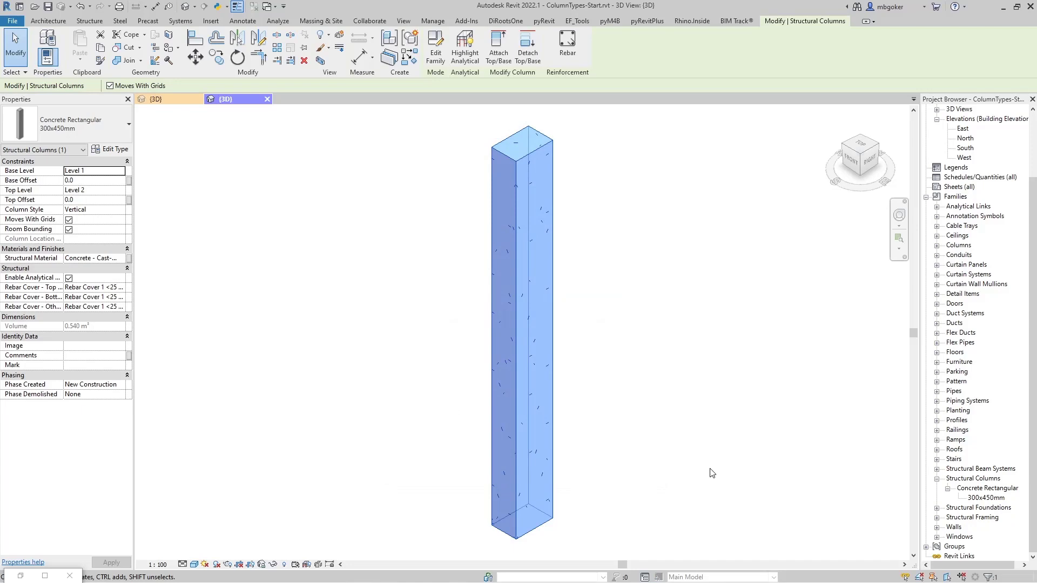
pyautogui.click(670, 396)
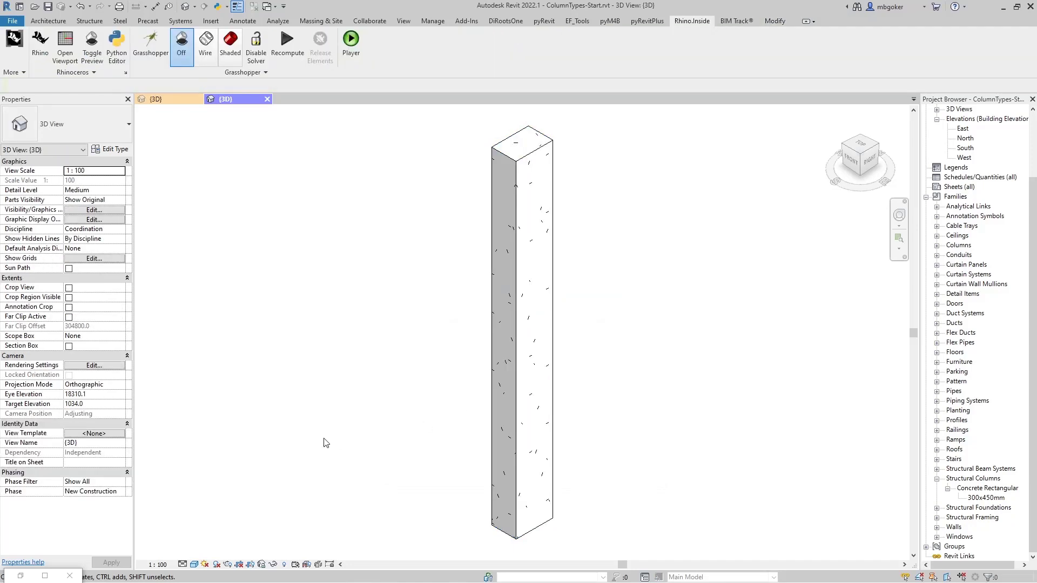
# Switch back to Grasshopper, place its window beside Revit, and add a Query Types component above Explode Tree
pyautogui.click(20, 577)
pyautogui.press('super+Right')
pyautogui.moveTo(879, 297); pyautogui.dragTo(725, 266, button='right')
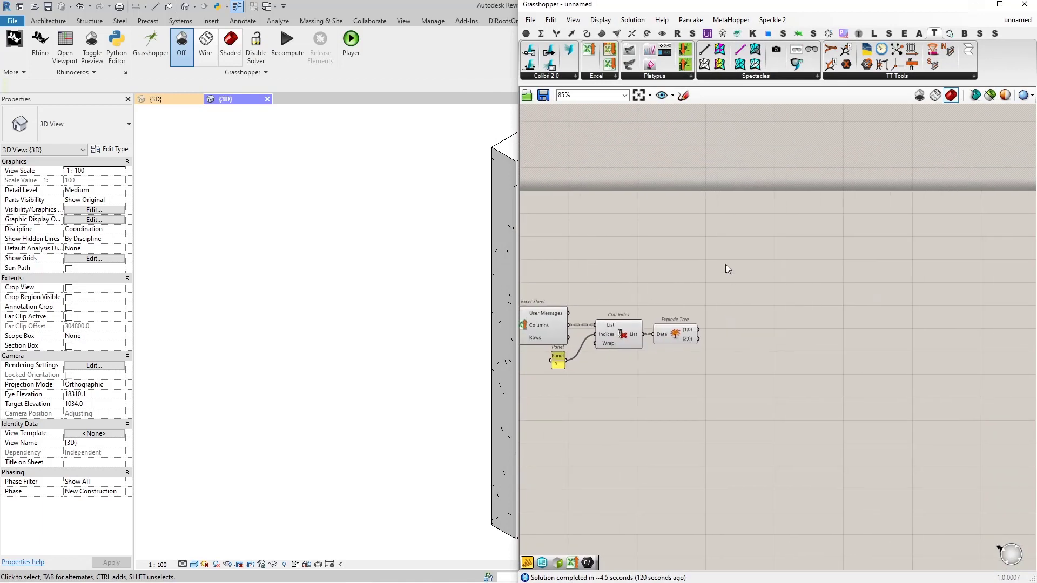
pyautogui.scroll(1, 725, 265)
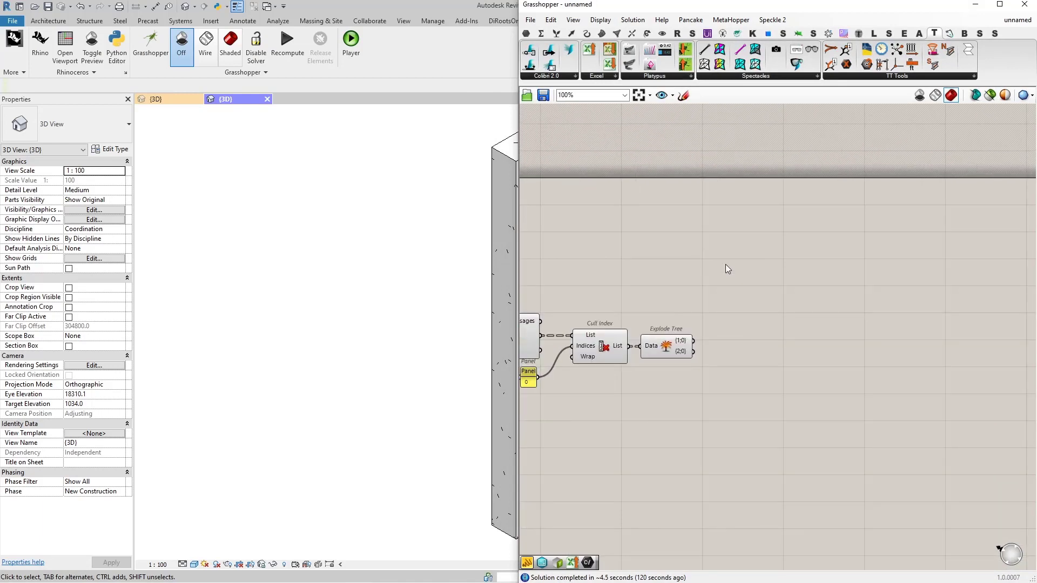
pyautogui.doubleClick(694, 257)
pyautogui.write('q')
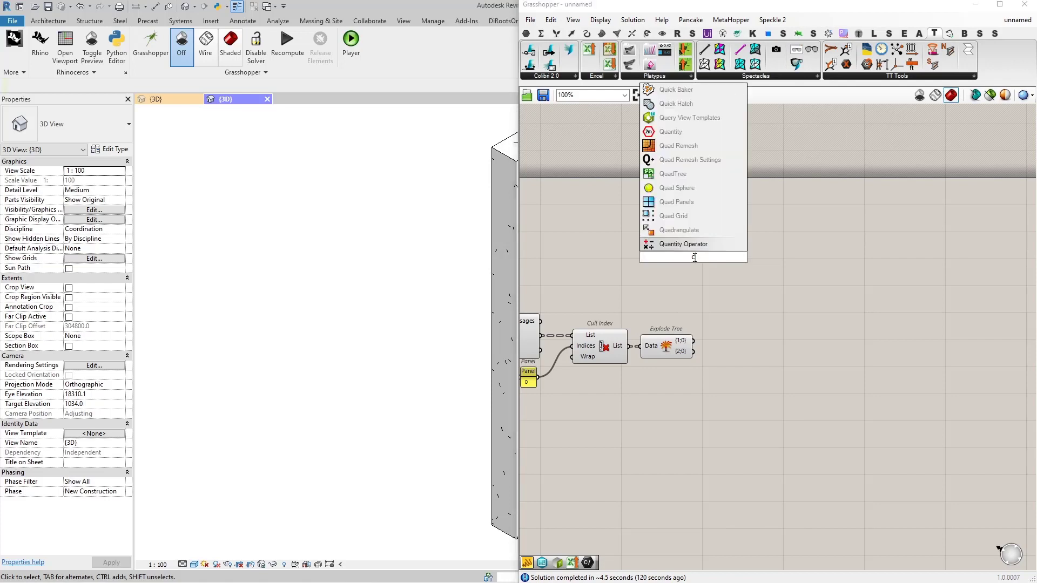
pyautogui.write('uery types')
pyautogui.press('Return')
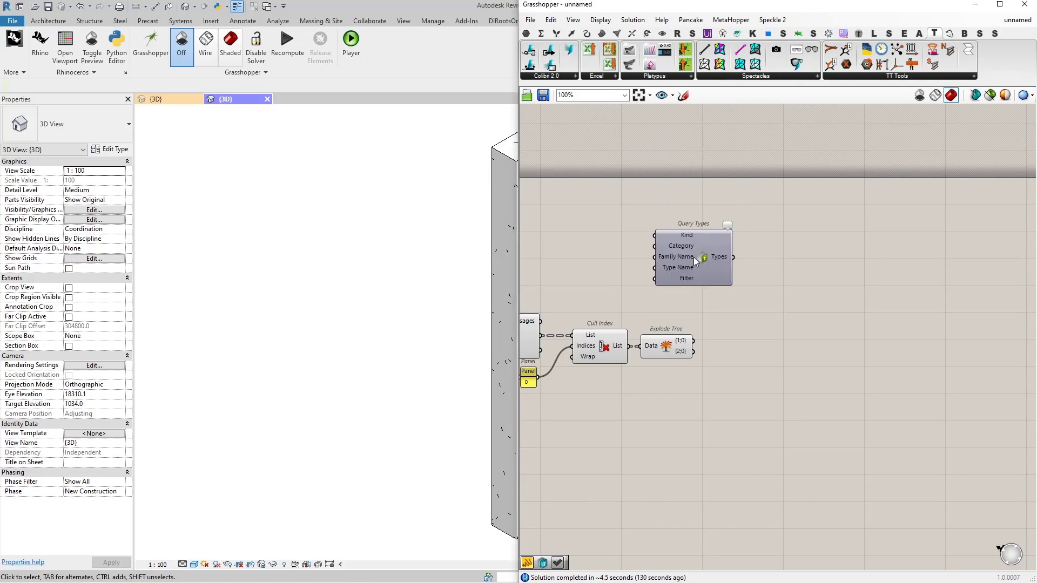
# Switch to Revit and check the type name under the Concrete Rectangular structural column family
pyautogui.click(976, 4)
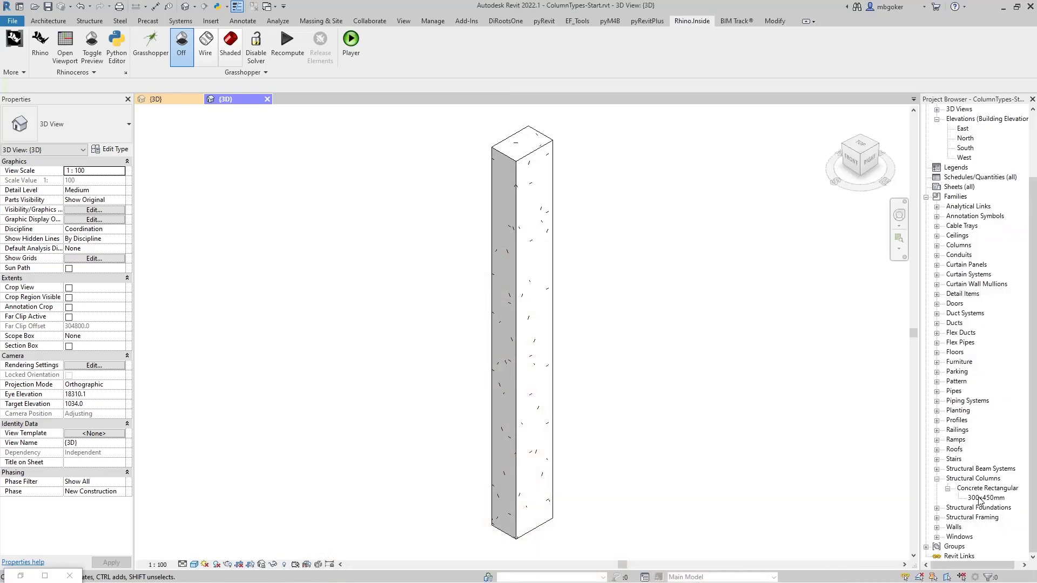
pyautogui.click(980, 498)
pyautogui.click(980, 499)
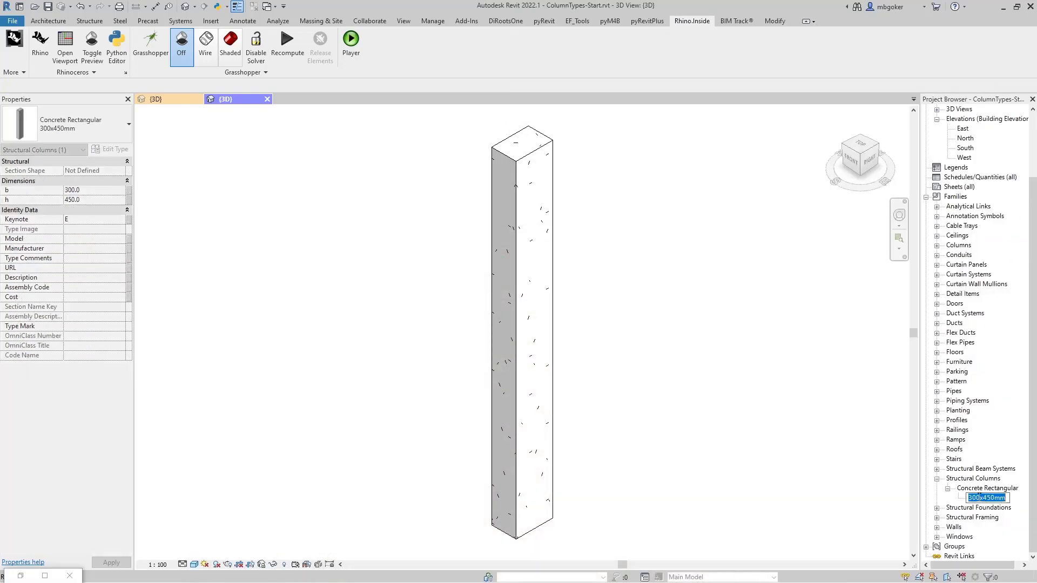
pyautogui.click(836, 422)
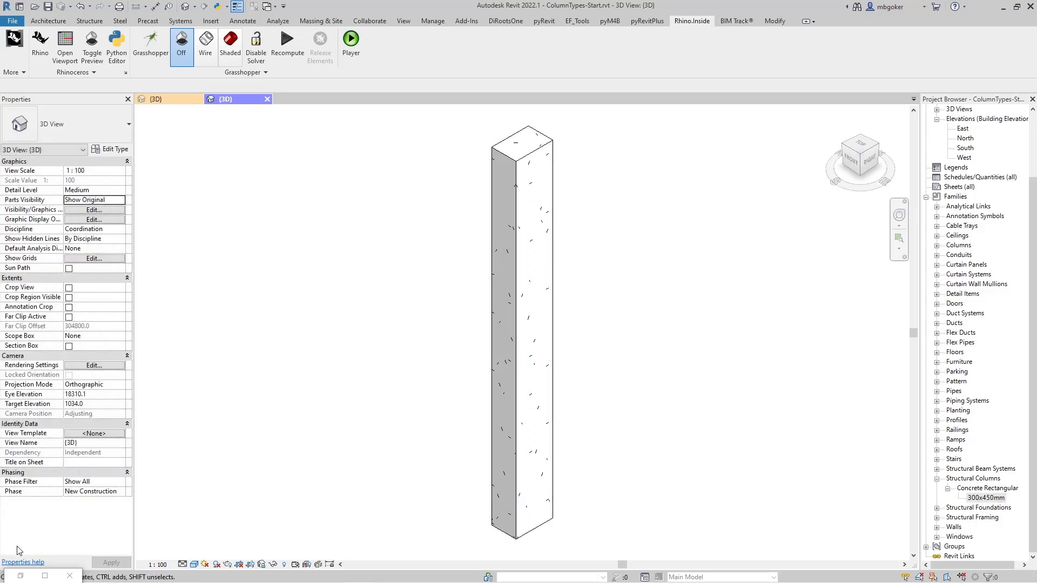
# Switch back to Grasshopper, add a panel containing 300x450mm, and connect it to the Type Name input of Query Types
pyautogui.click(21, 576)
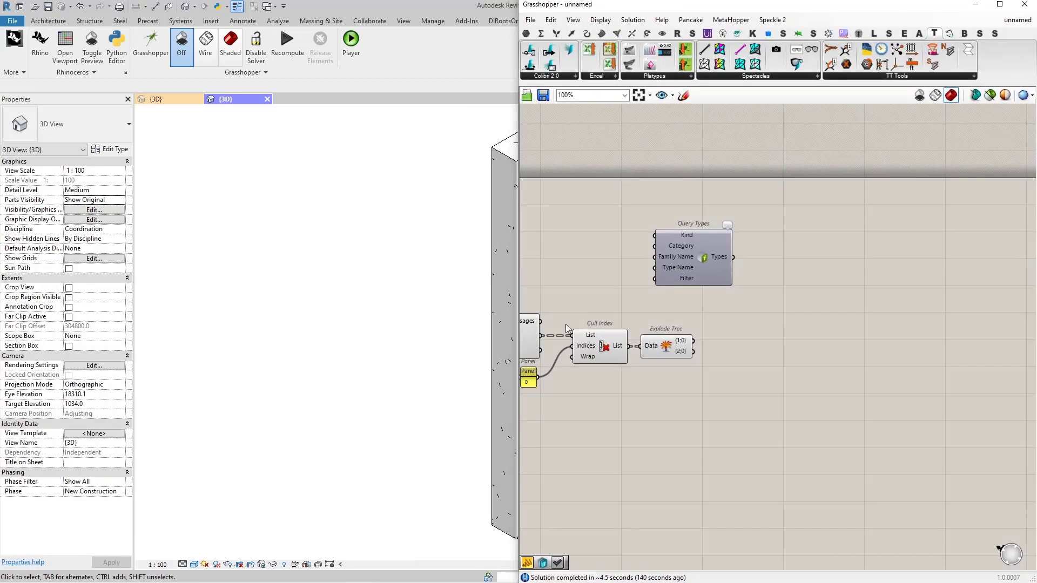
pyautogui.scroll(4, 660, 252)
pyautogui.doubleClick(599, 248)
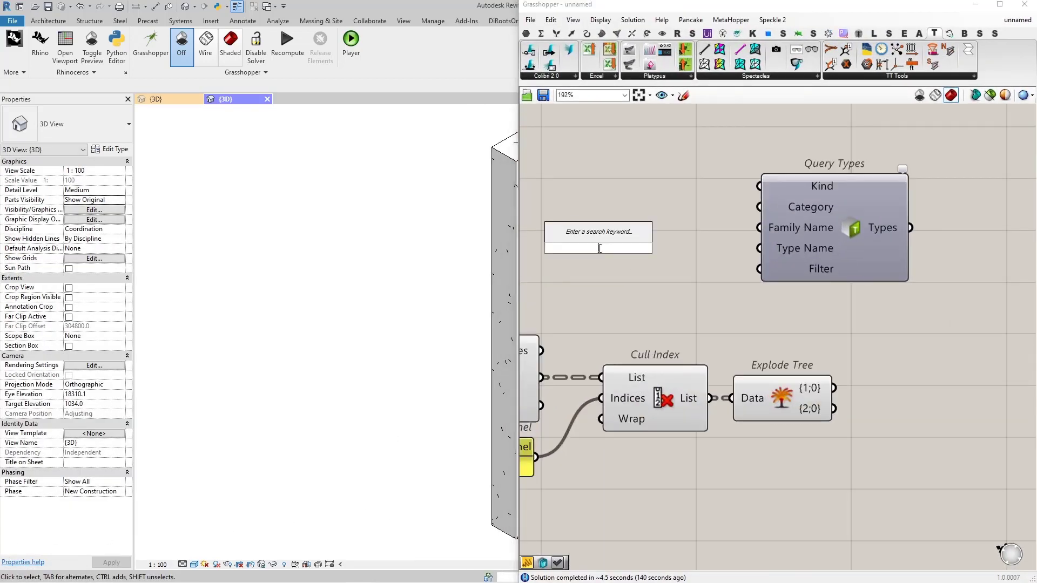
pyautogui.write('"300x450mm')
pyautogui.press('Return')
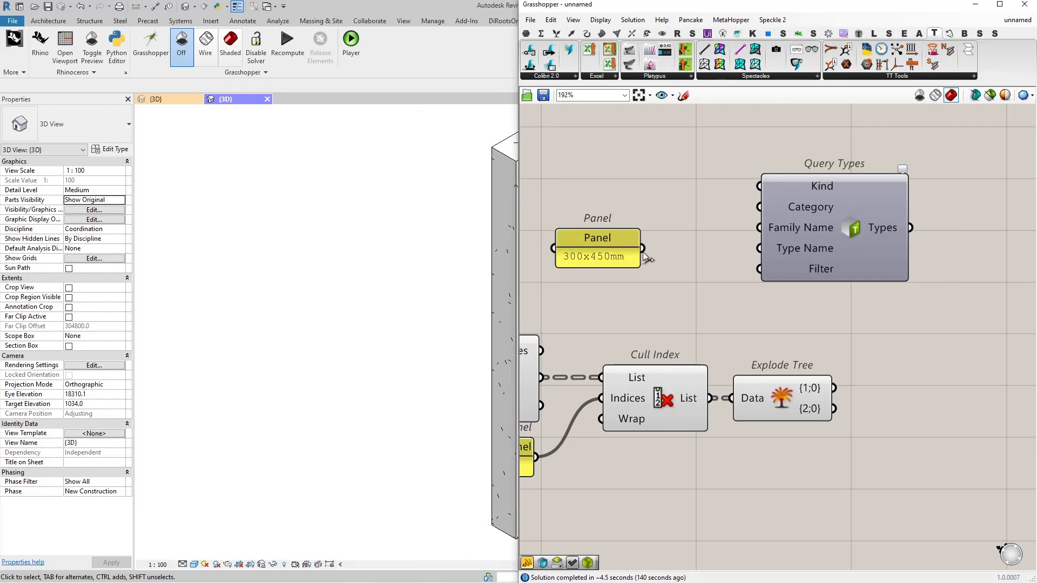
pyautogui.moveTo(643, 248); pyautogui.dragTo(696, 244)
pyautogui.moveTo(818, 254); pyautogui.dragTo(760, 248, button='right')
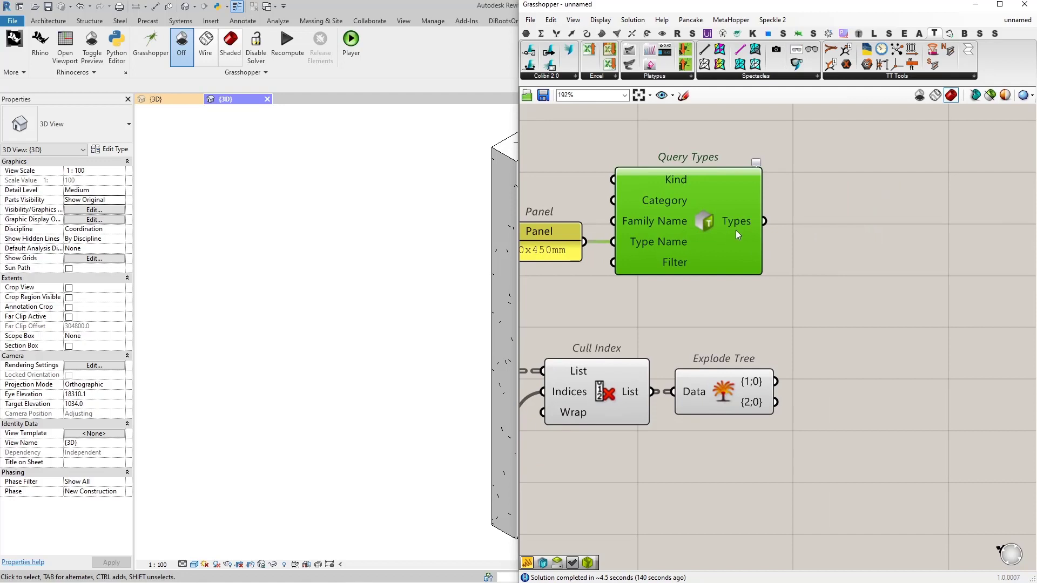
# Inspect the Types output of Query Types by connecting it to a temporary panel
pyautogui.scroll(-1, 736, 230)
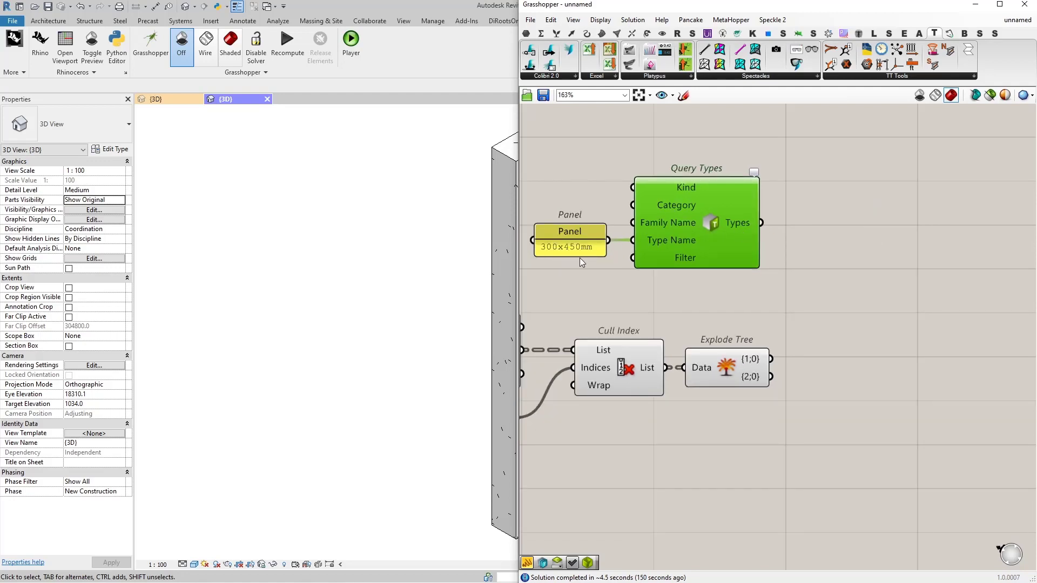
pyautogui.moveTo(809, 288); pyautogui.dragTo(743, 277, button='right')
pyautogui.doubleClick(829, 243)
pyautogui.write('panel')
pyautogui.press('Return')
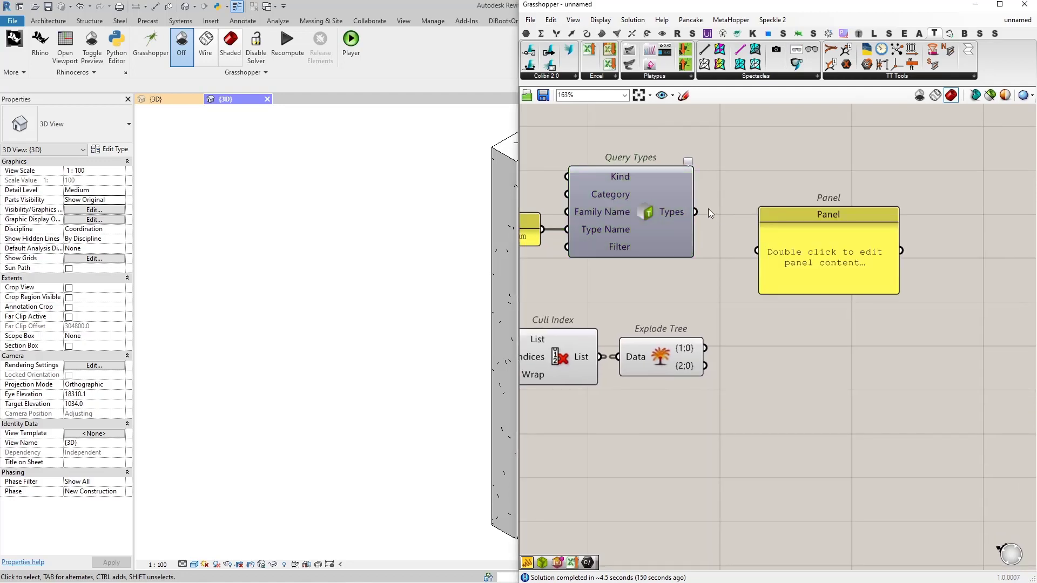
pyautogui.moveTo(695, 212); pyautogui.dragTo(756, 249)
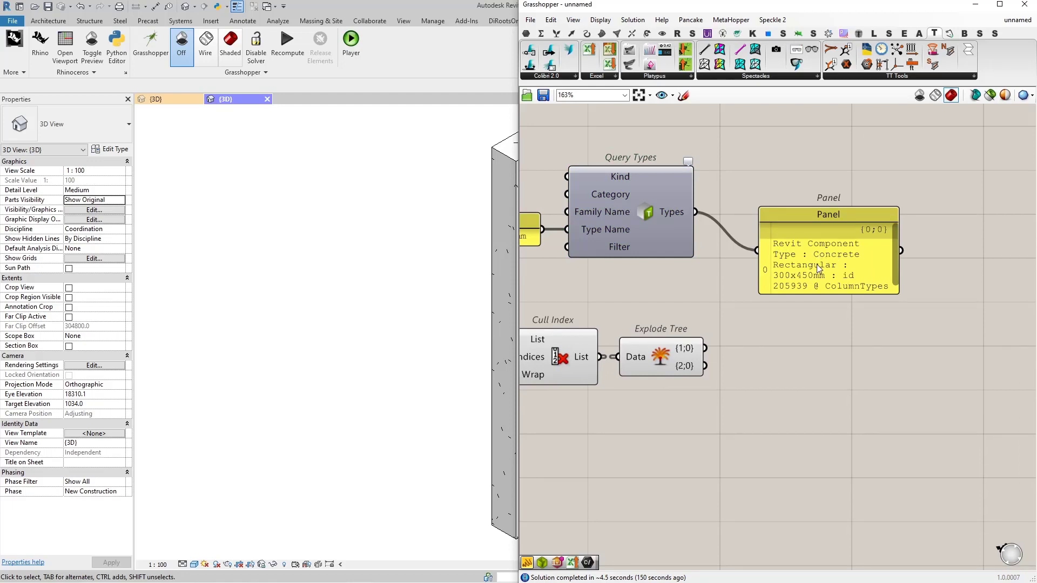
pyautogui.scroll(-1, 806, 277)
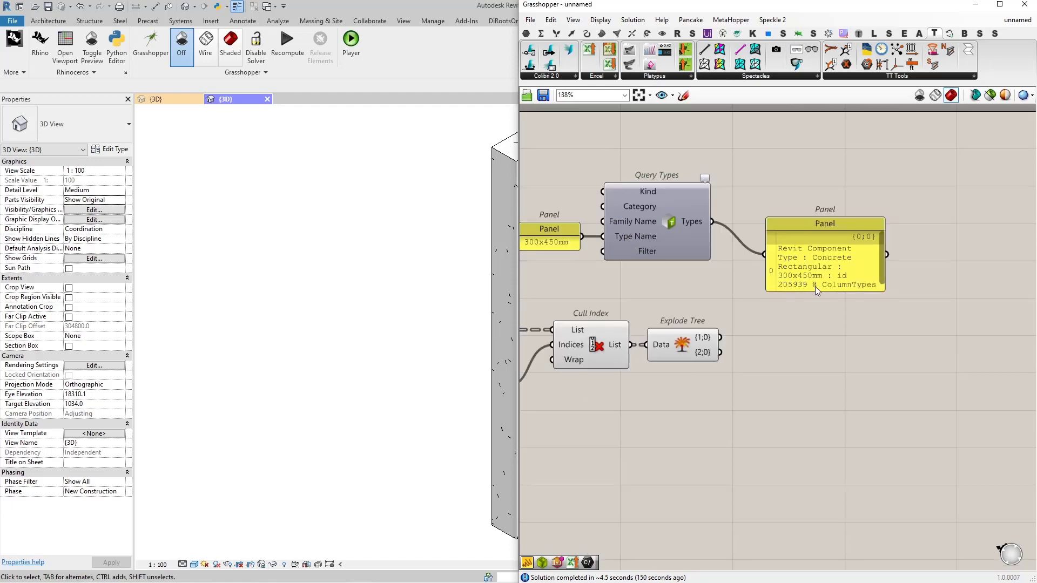
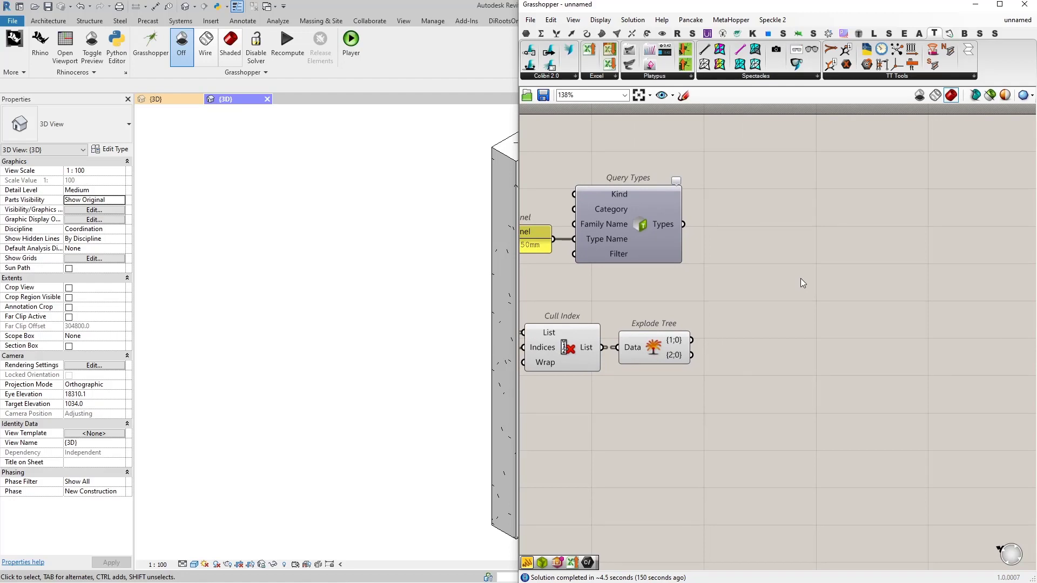
# Add a Duplicate Type component and place it to the right of Query Types
pyautogui.scroll(-1, 786, 264)
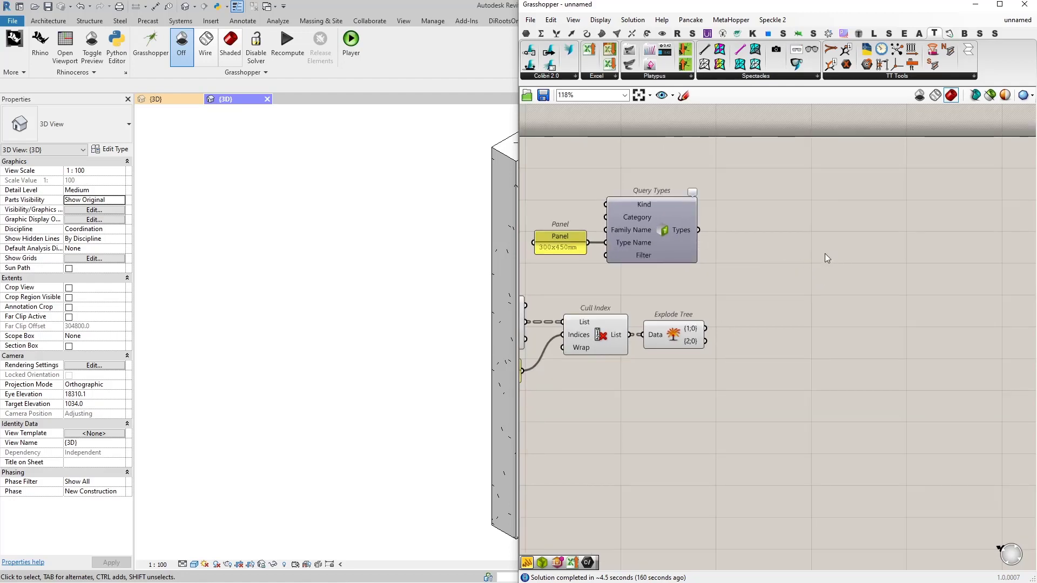
pyautogui.doubleClick(799, 234)
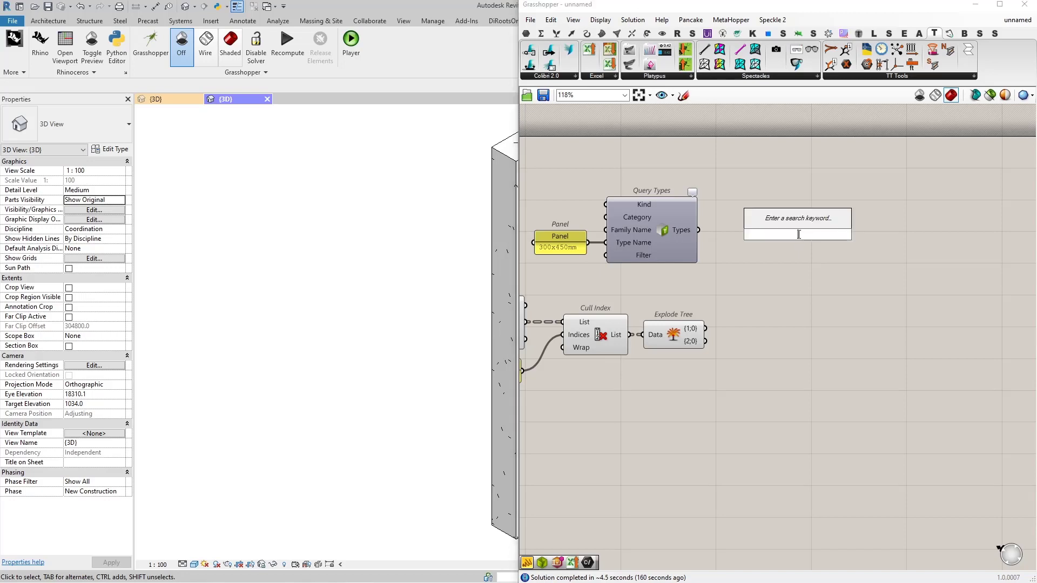
pyautogui.write('duplic')
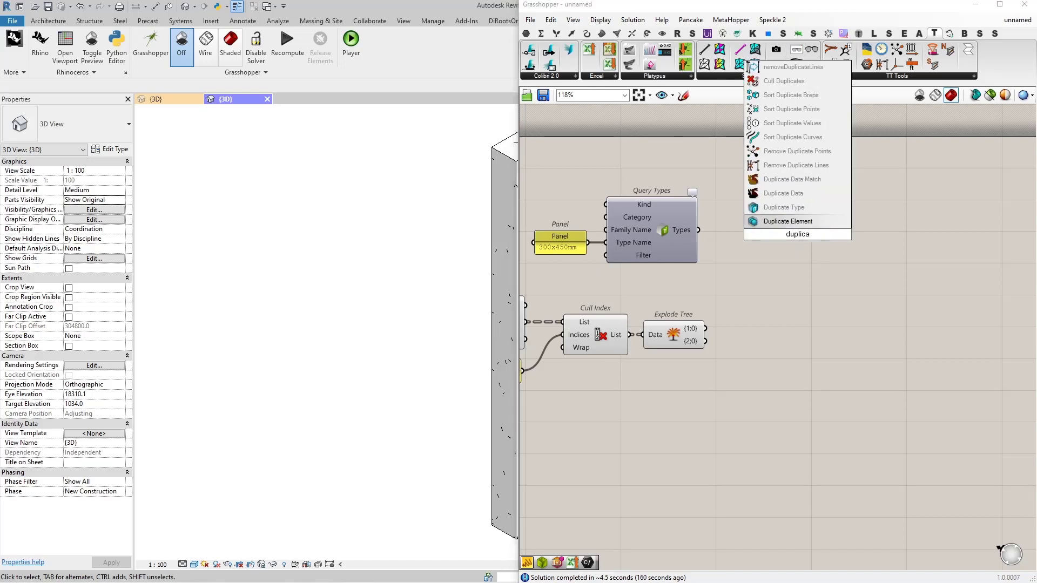
pyautogui.click(785, 208)
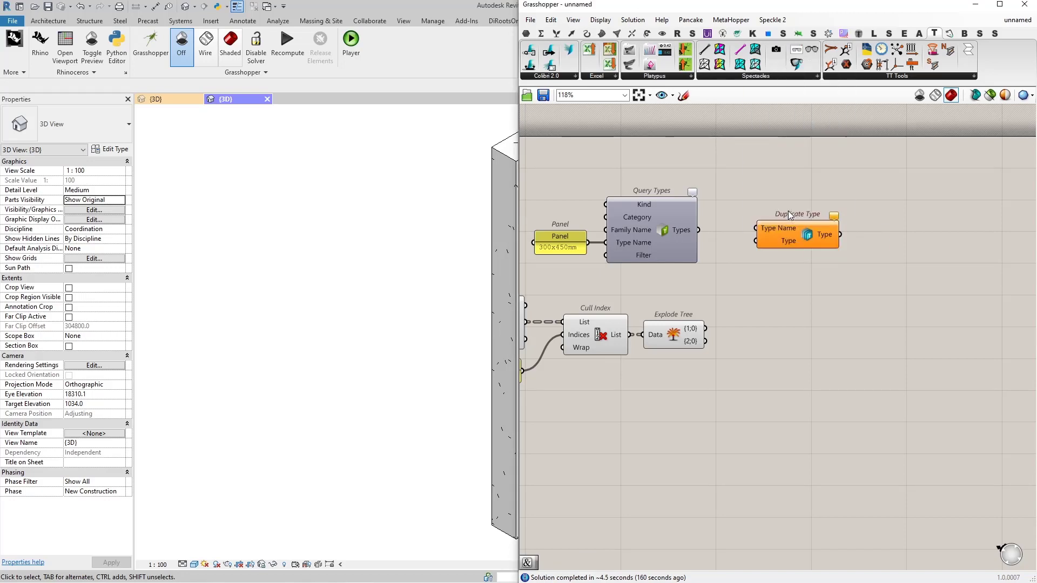
pyautogui.scroll(3, 788, 238)
pyautogui.moveTo(758, 230); pyautogui.dragTo(841, 238)
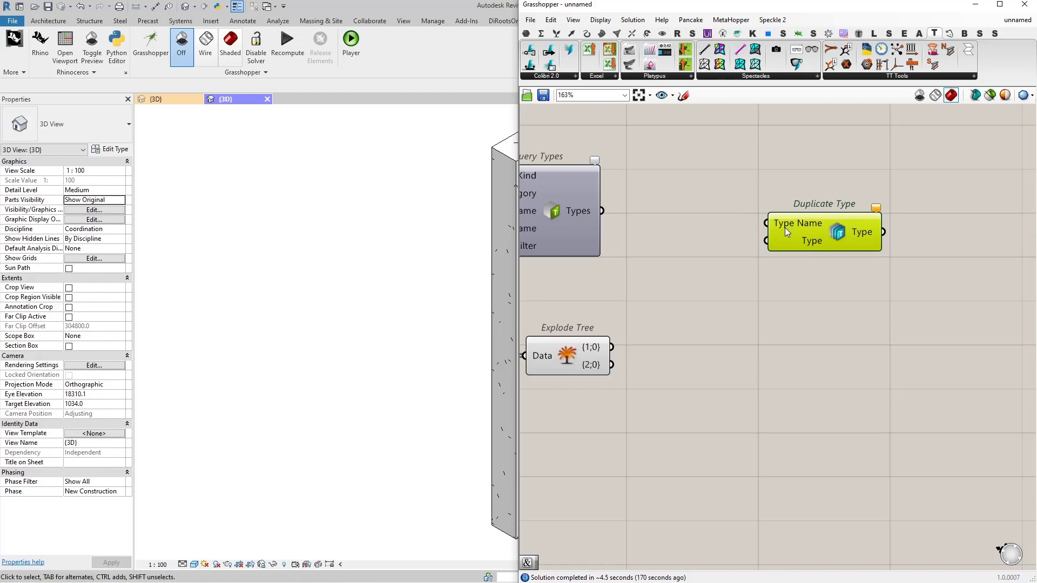
# Switch to Revit, check the naming format of the Concrete Rectangular column type, and return to Grasshopper
pyautogui.scroll(-2, 812, 229)
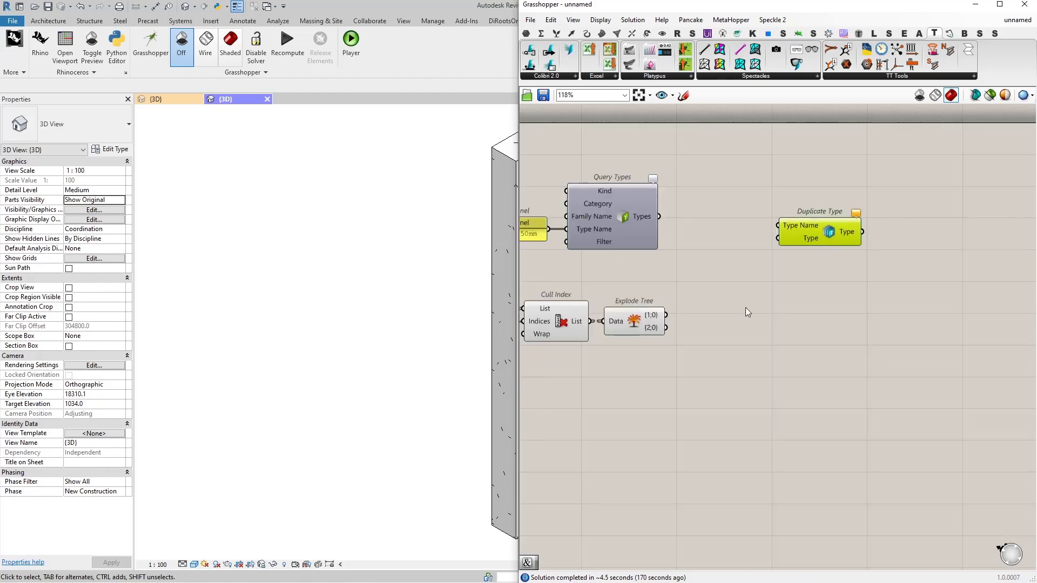
pyautogui.click(976, 5)
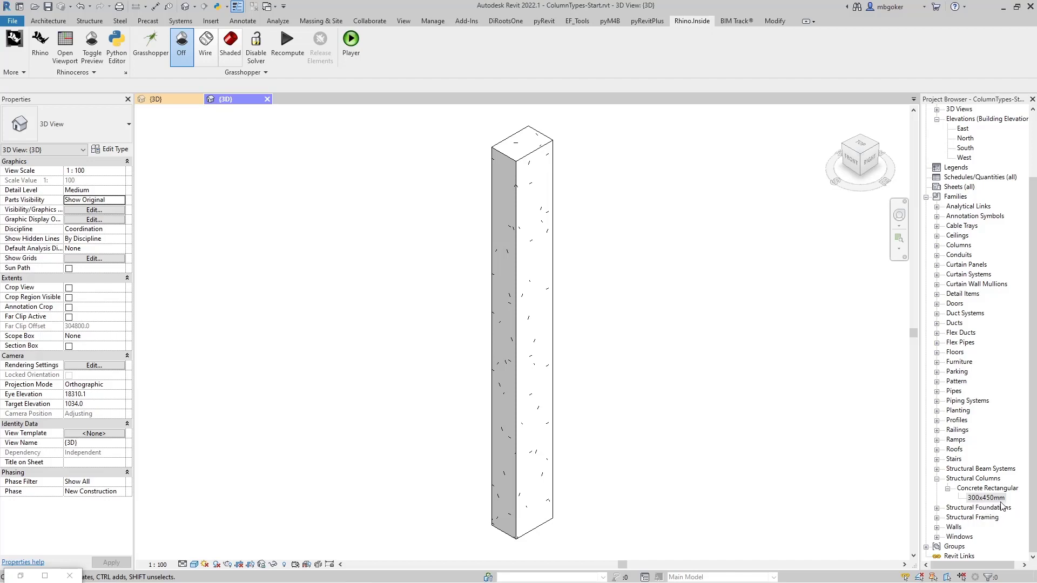
pyautogui.click(20, 576)
# Add a Concatenate component to the right of Explode Tree and extend it to four inputs
pyautogui.scroll(4, 691, 335)
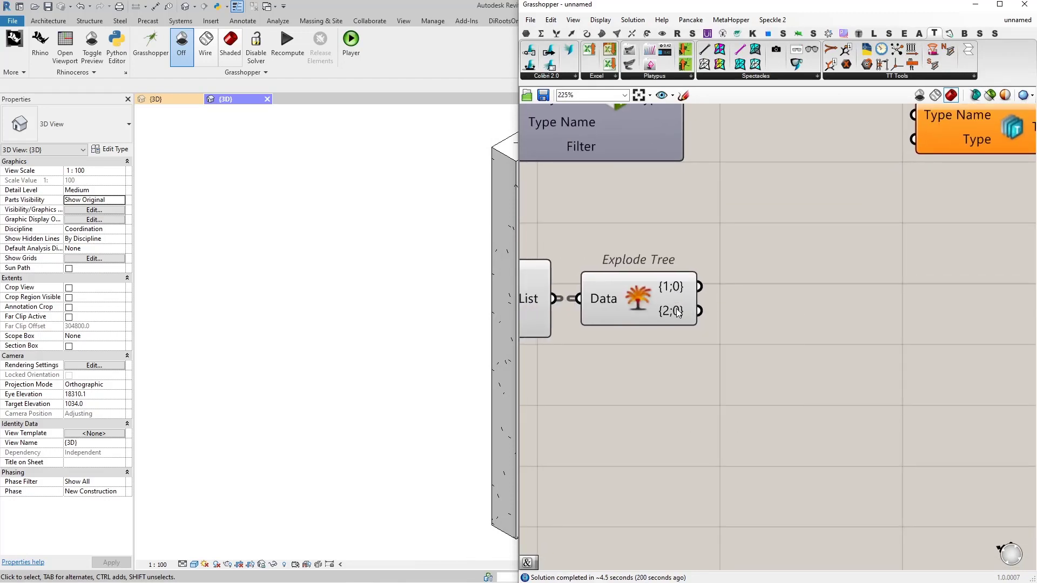
pyautogui.moveTo(825, 317); pyautogui.dragTo(773, 316, button='right')
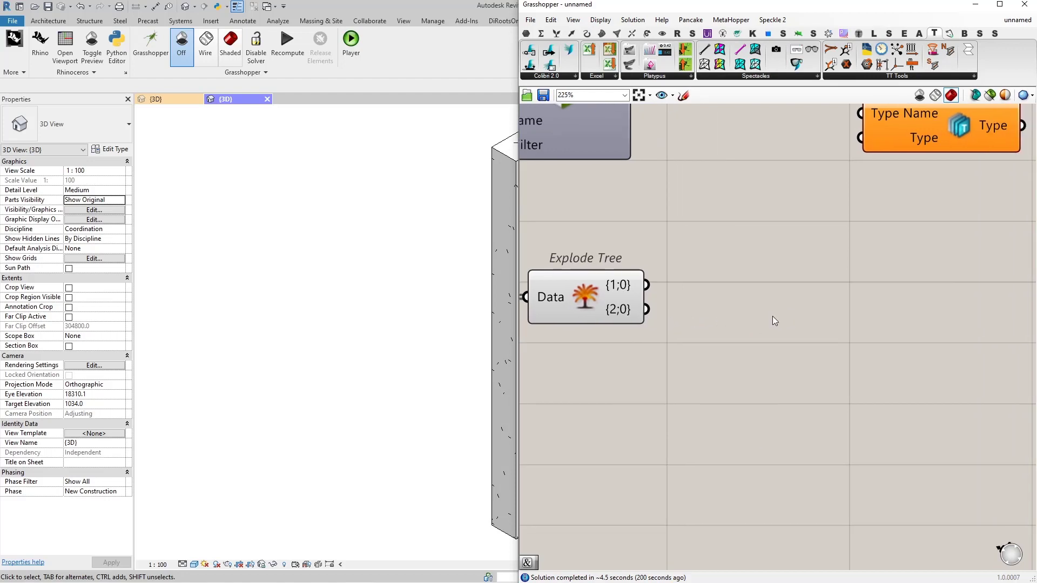
pyautogui.doubleClick(783, 304)
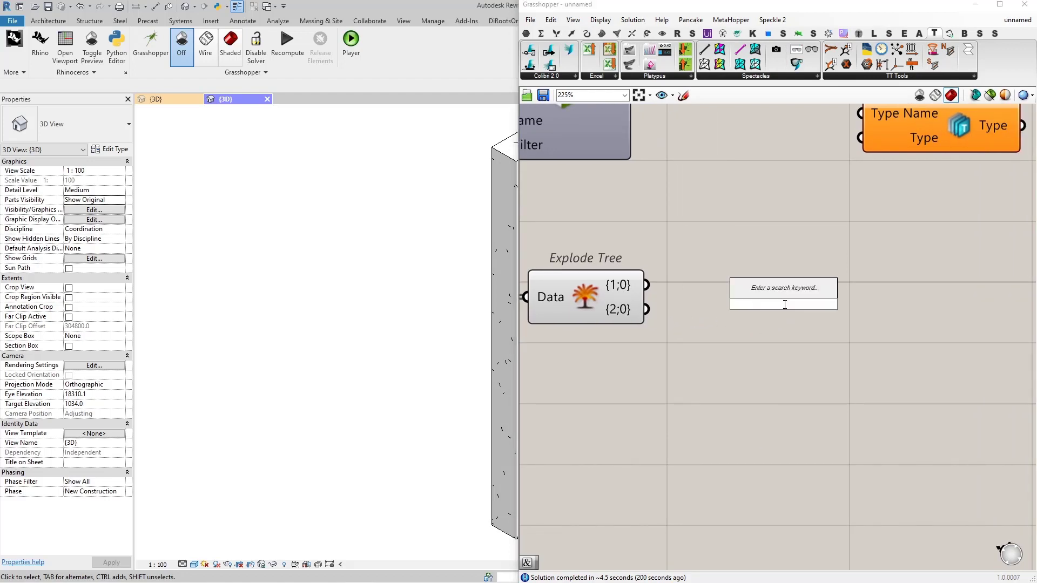
pyautogui.write('conca')
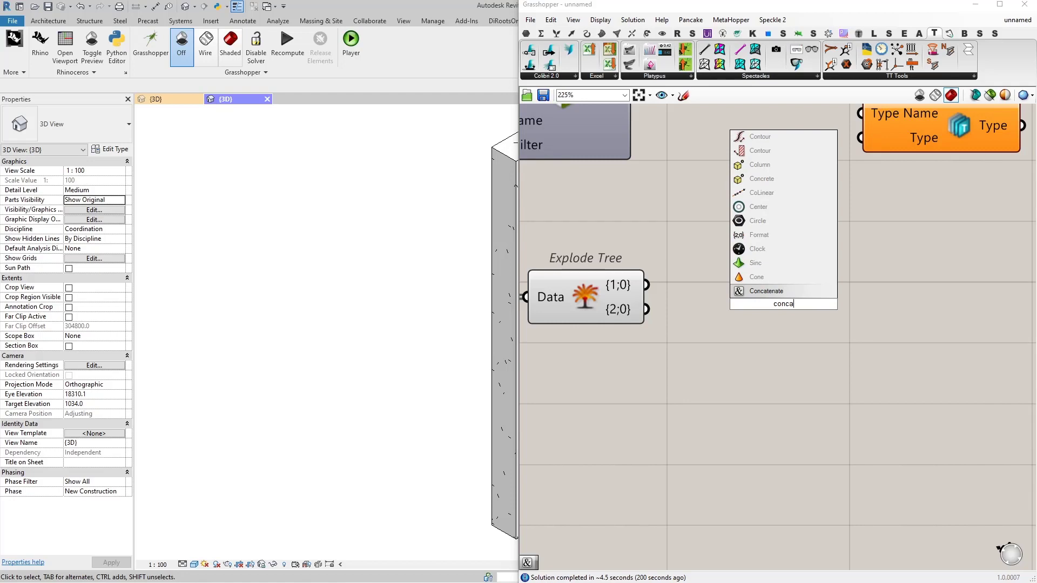
pyautogui.press('Return')
pyautogui.moveTo(784, 303); pyautogui.dragTo(801, 286)
pyautogui.scroll(3, 803, 284)
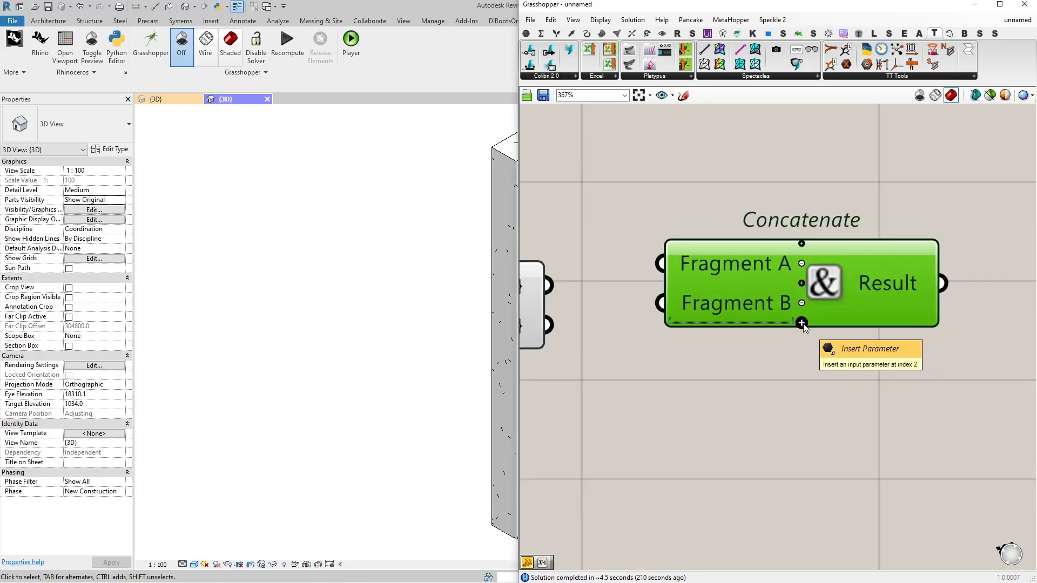
pyautogui.click(801, 323)
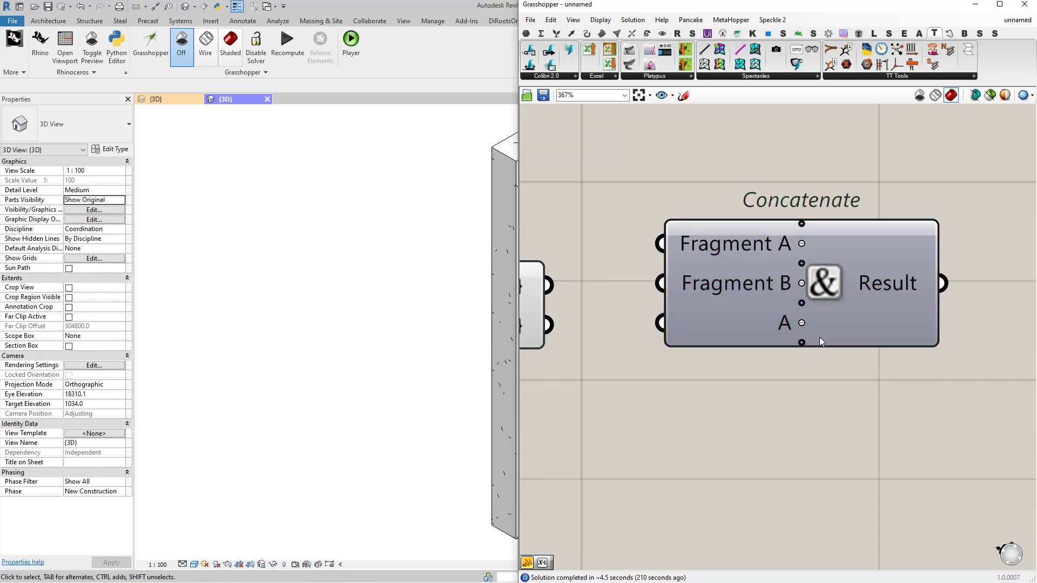
pyautogui.click(802, 343)
pyautogui.scroll(-1, 847, 365)
pyautogui.moveTo(740, 253); pyautogui.dragTo(800, 261)
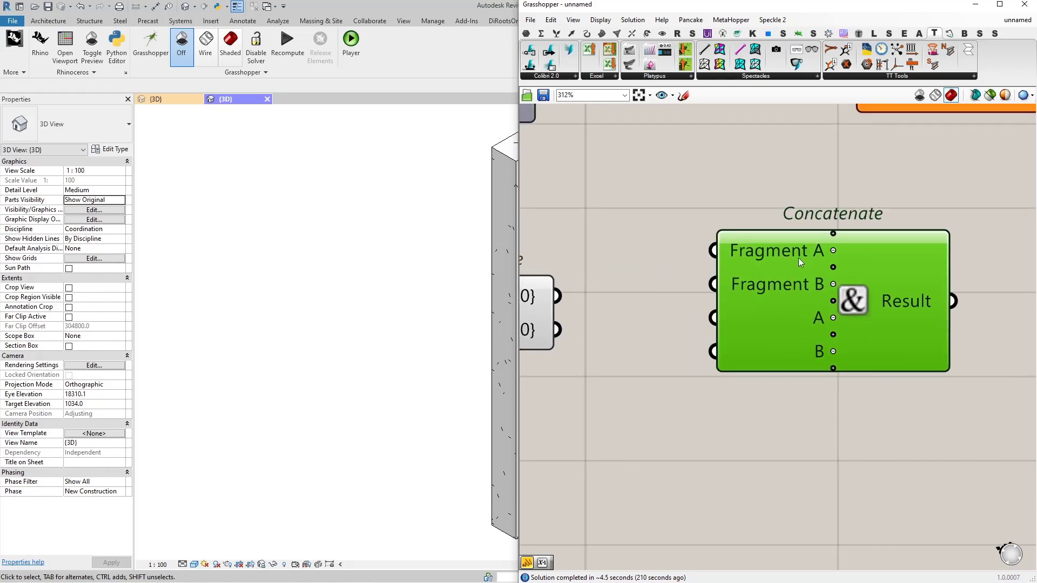
# Connect Explode Tree's {1;0} output to Fragment A of Concatenate and a new panel containing x to Fragment B
pyautogui.scroll(-2, 784, 257)
pyautogui.moveTo(618, 285); pyautogui.dragTo(732, 252)
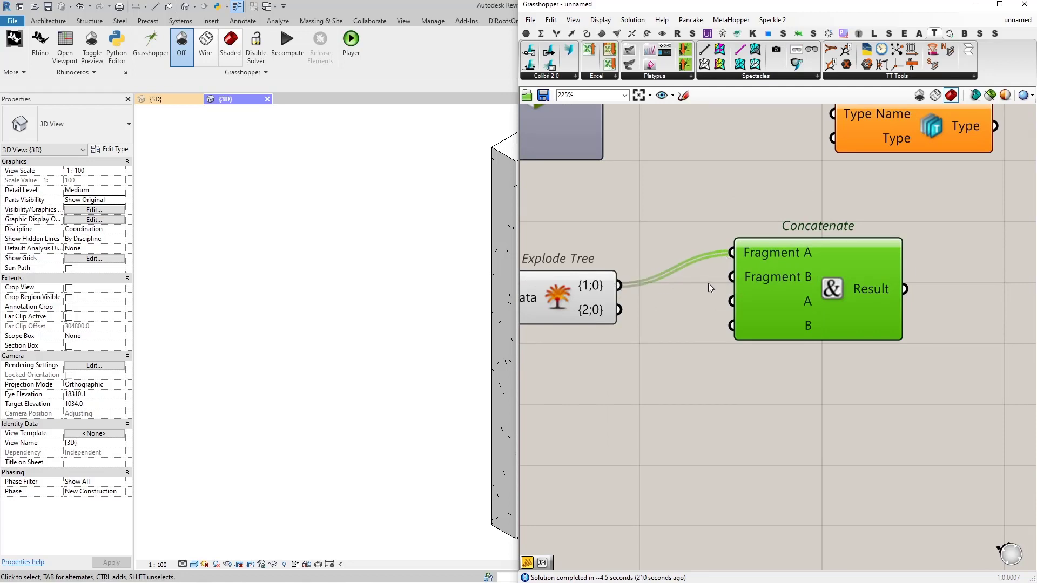
pyautogui.doubleClick(665, 238)
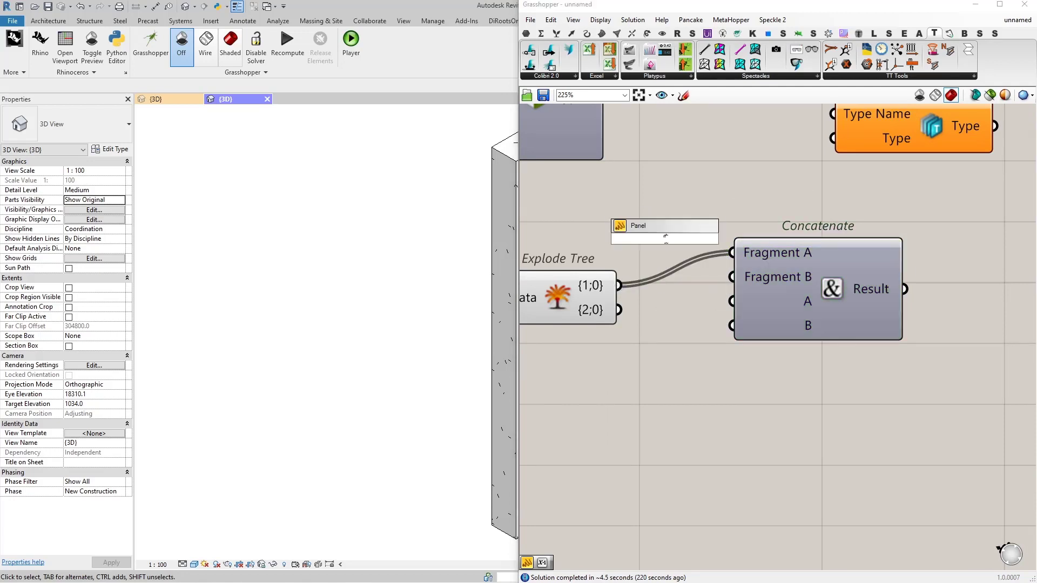
pyautogui.write('"x')
pyautogui.press('Return')
pyautogui.moveTo(686, 239); pyautogui.dragTo(733, 276)
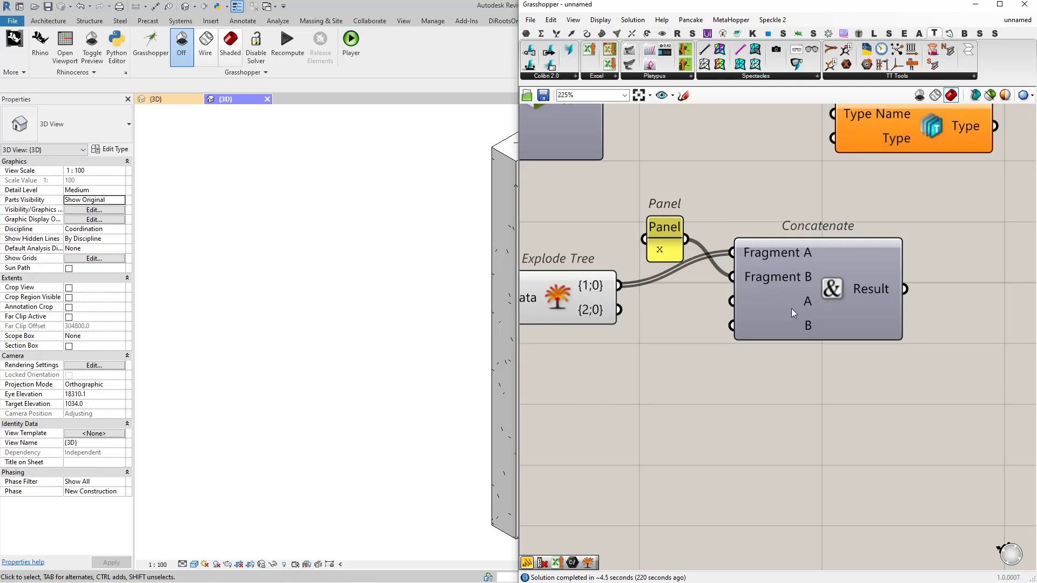
# Connect Explode Tree's {2;0} output to Concatenate's input A and a new panel containing mm to input B
pyautogui.moveTo(619, 309); pyautogui.dragTo(732, 301)
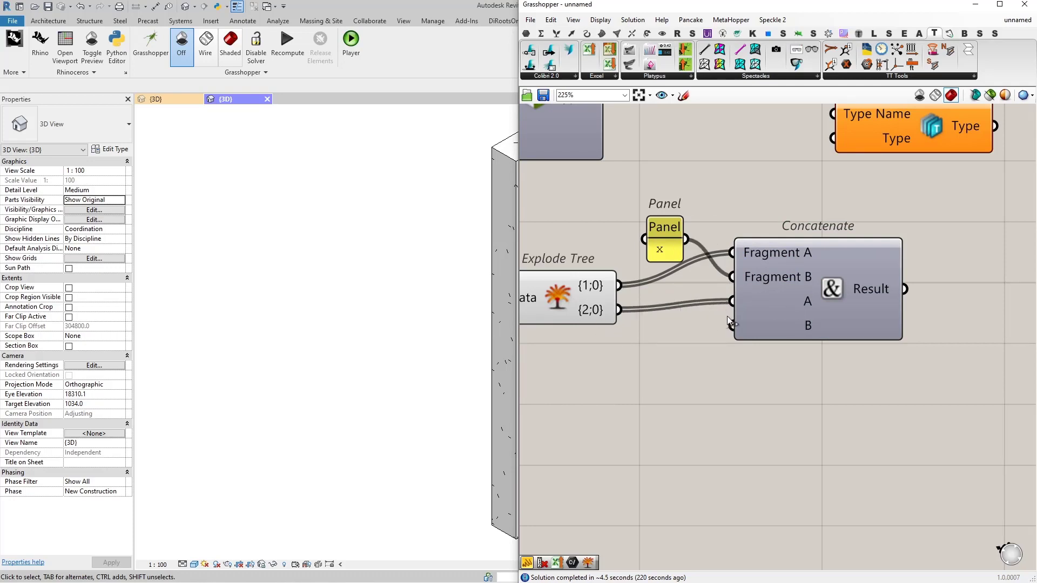
pyautogui.doubleClick(660, 368)
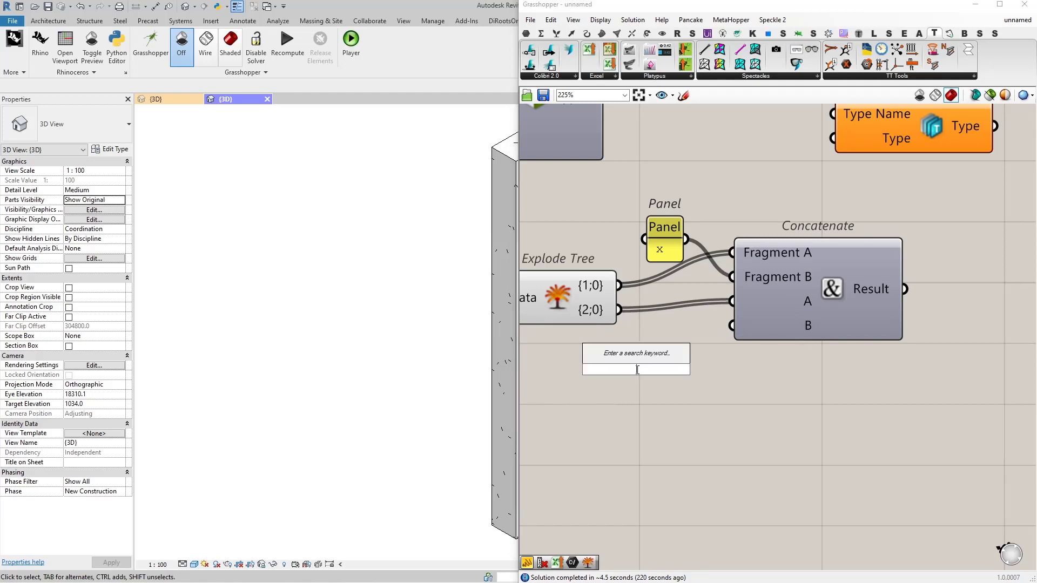
pyautogui.write('"mm')
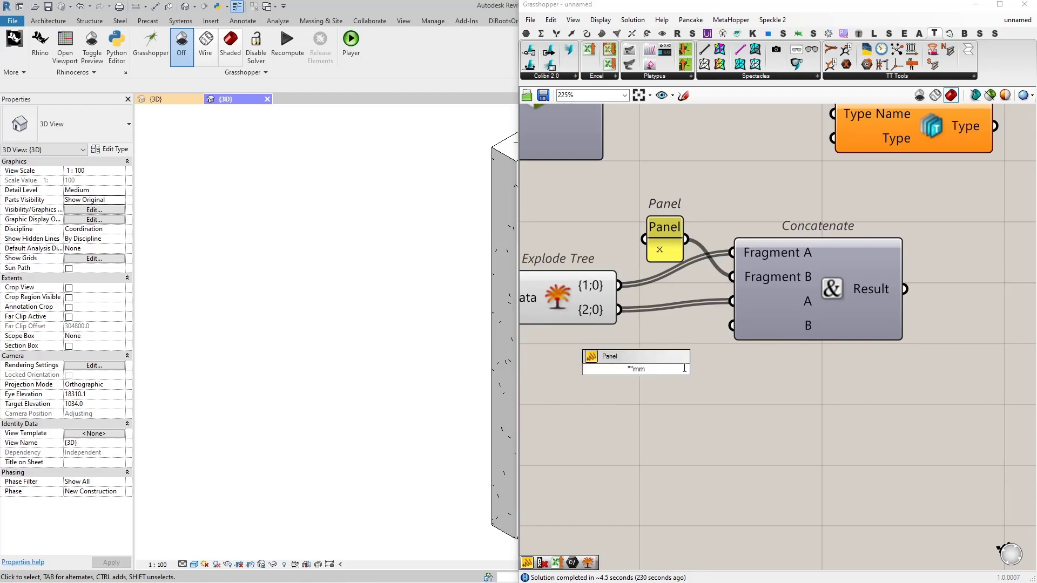
pyautogui.press('Return')
pyautogui.moveTo(661, 372); pyautogui.dragTo(732, 325)
# Review the full list of concatenated type names by connecting the Concatenate result to a temporary panel
pyautogui.scroll(-3, 731, 340)
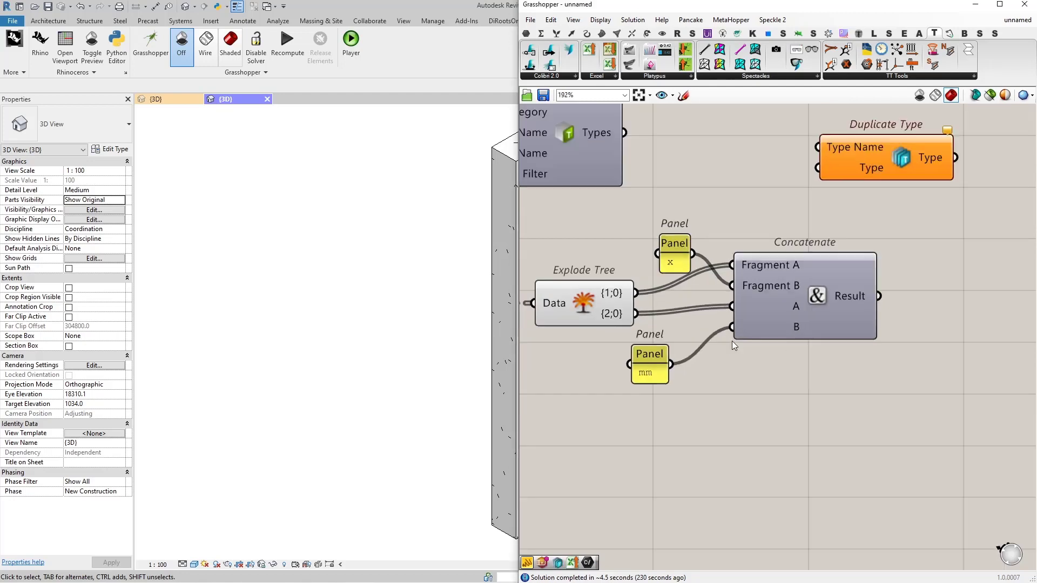
pyautogui.doubleClick(860, 317)
pyautogui.write('panel')
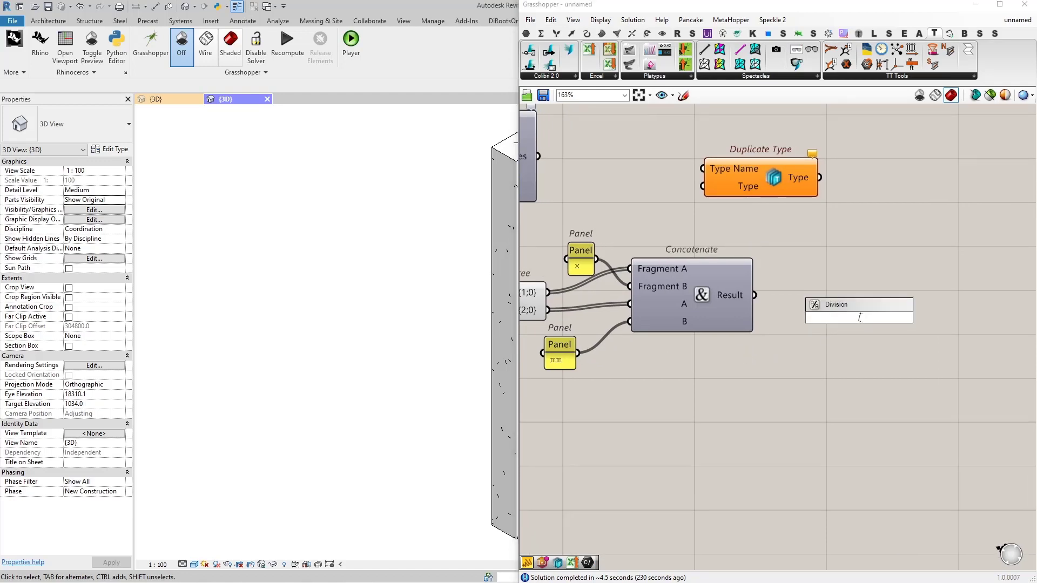
pyautogui.press('Return')
pyautogui.moveTo(755, 296); pyautogui.dragTo(788, 317)
pyautogui.scroll(2, 832, 296)
pyautogui.scroll(1, 840, 296)
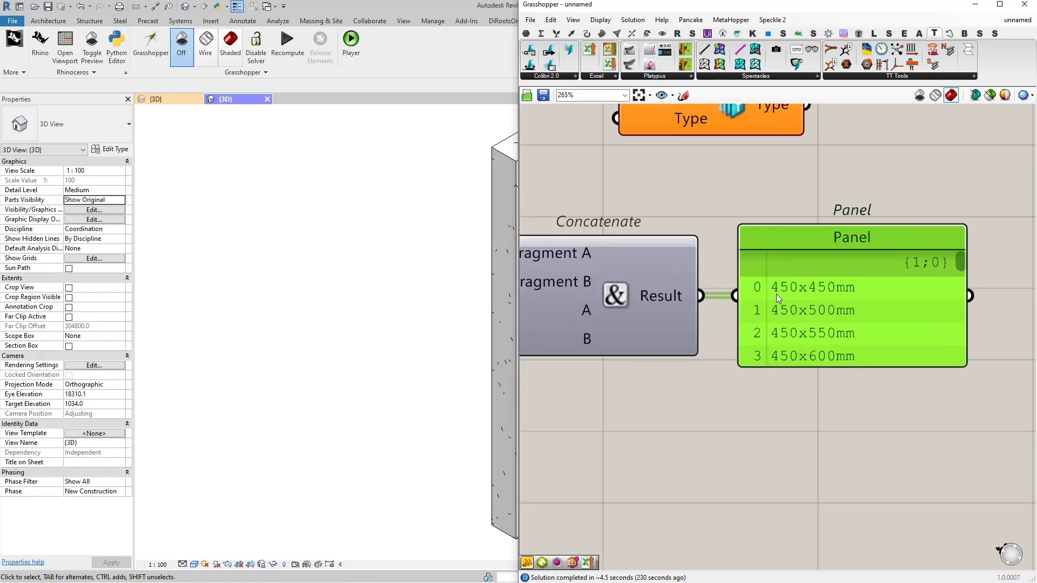
pyautogui.moveTo(960, 263); pyautogui.dragTo(971, 357)
pyautogui.scroll(-3, 840, 323)
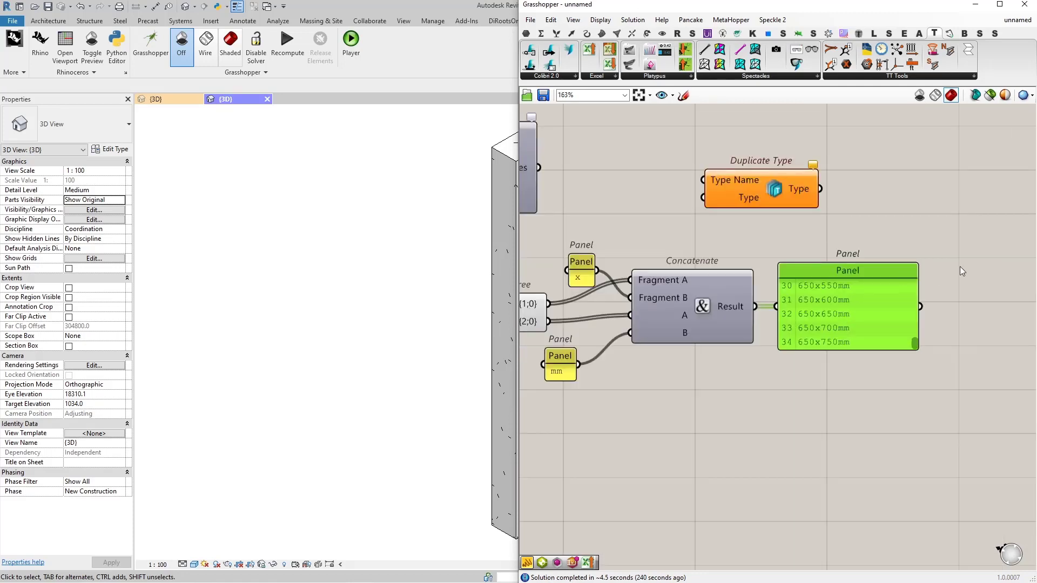
# Remove the panel behind Concatenate and move Duplicate Type farther right, above Concatenate's output side
pyautogui.moveTo(961, 267); pyautogui.dragTo(861, 372)
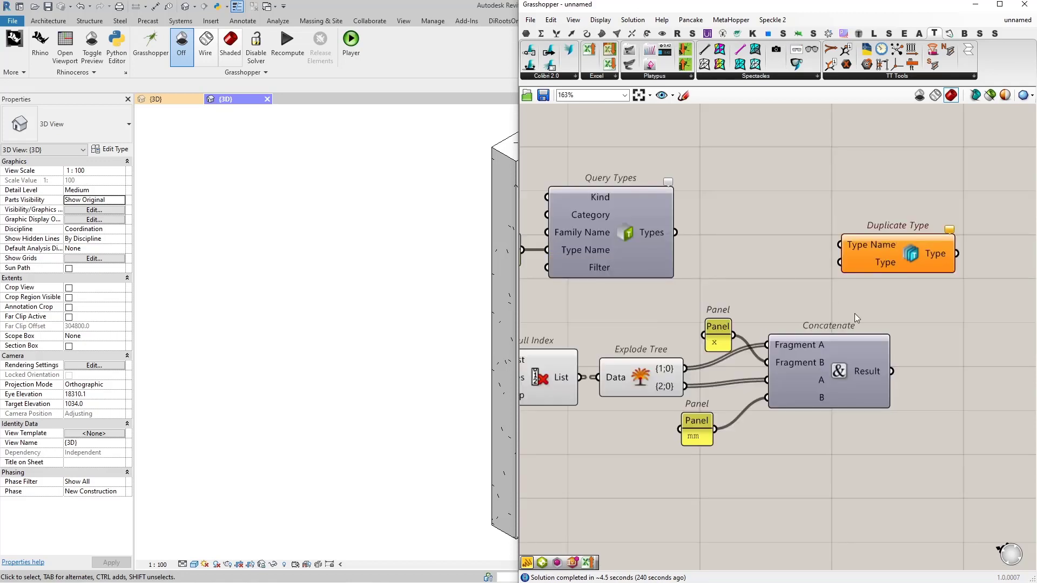
pyautogui.moveTo(855, 313); pyautogui.dragTo(822, 314, button='right')
pyautogui.moveTo(815, 253); pyautogui.dragTo(888, 230)
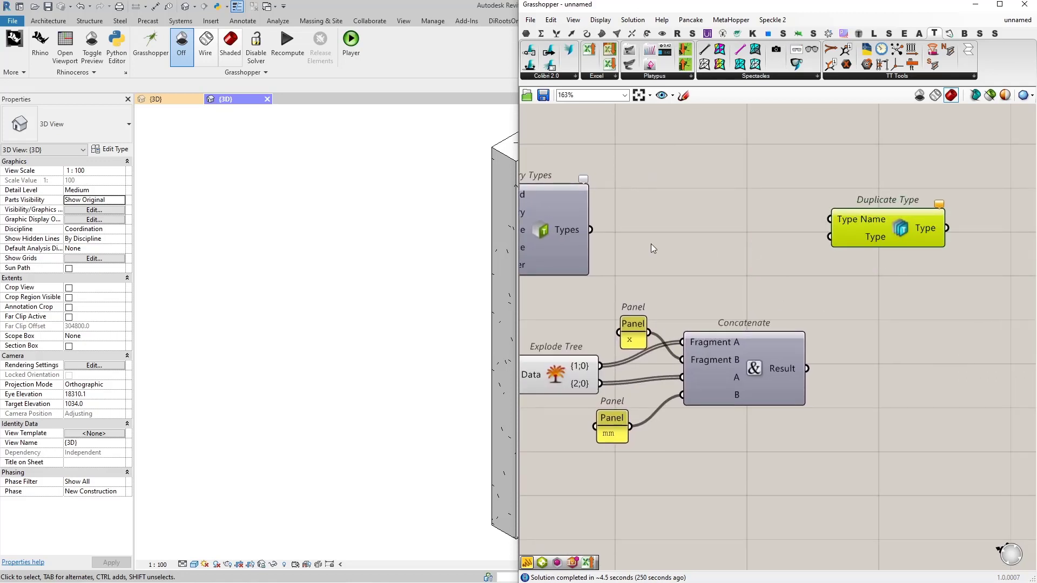
# Wire Query Types' Types output and Concatenate's Result into Duplicate Type's Type and Type Name inputs, and graft the Type Name input
pyautogui.moveTo(591, 229); pyautogui.dragTo(888, 228)
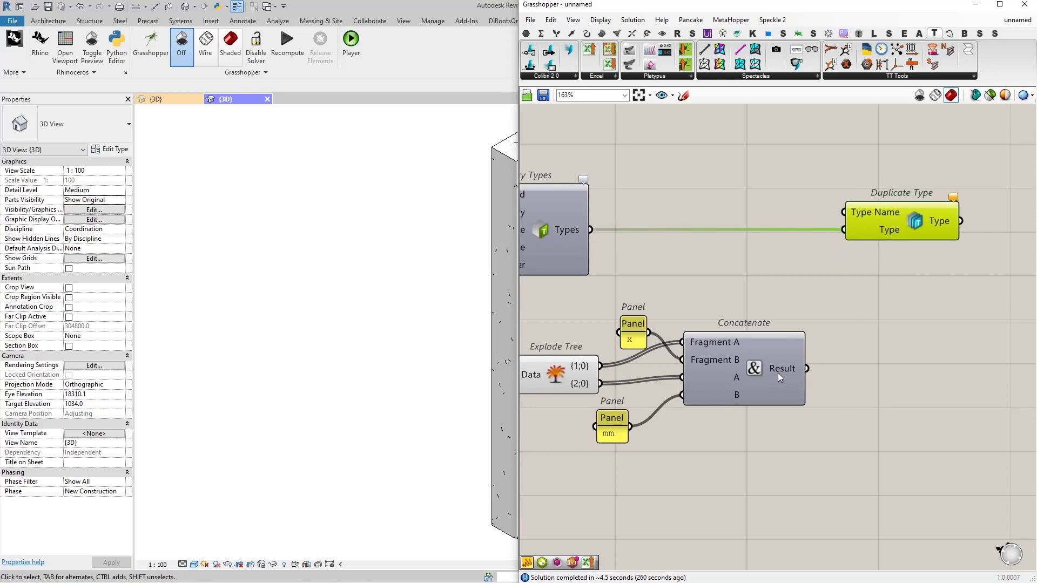
pyautogui.moveTo(807, 368); pyautogui.dragTo(845, 213)
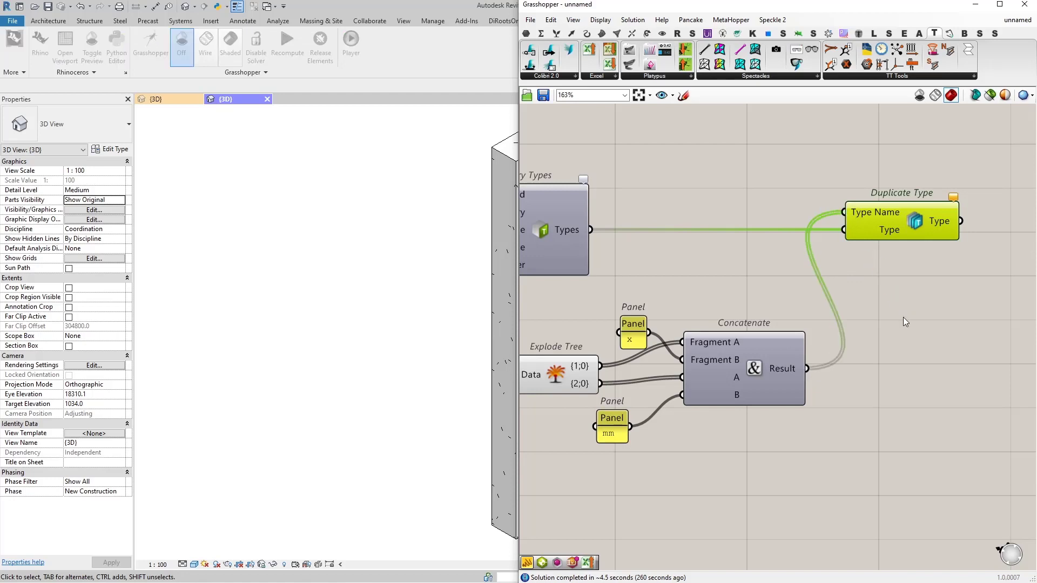
pyautogui.moveTo(870, 231)
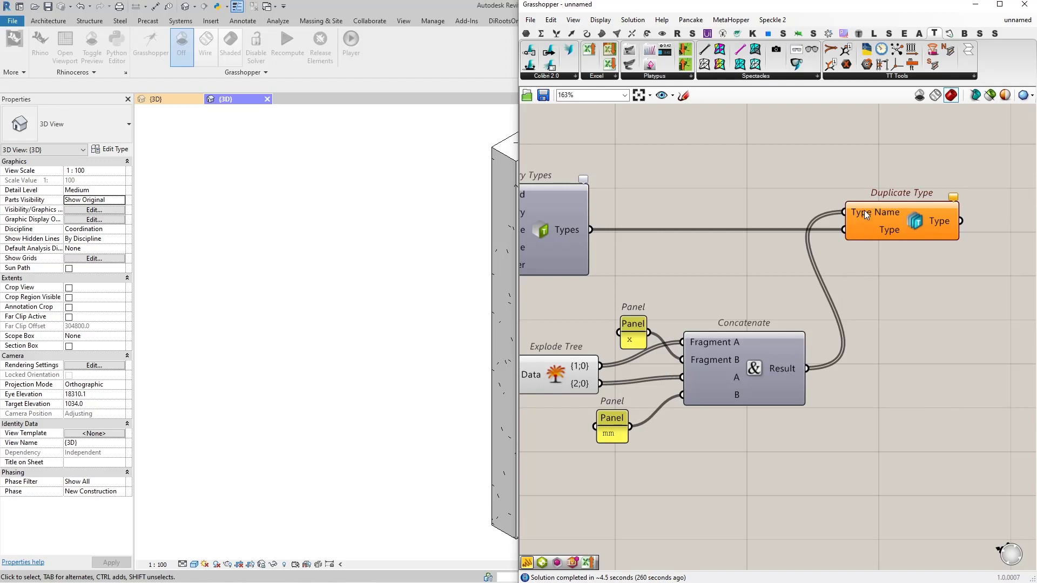
pyautogui.rightClick(865, 211)
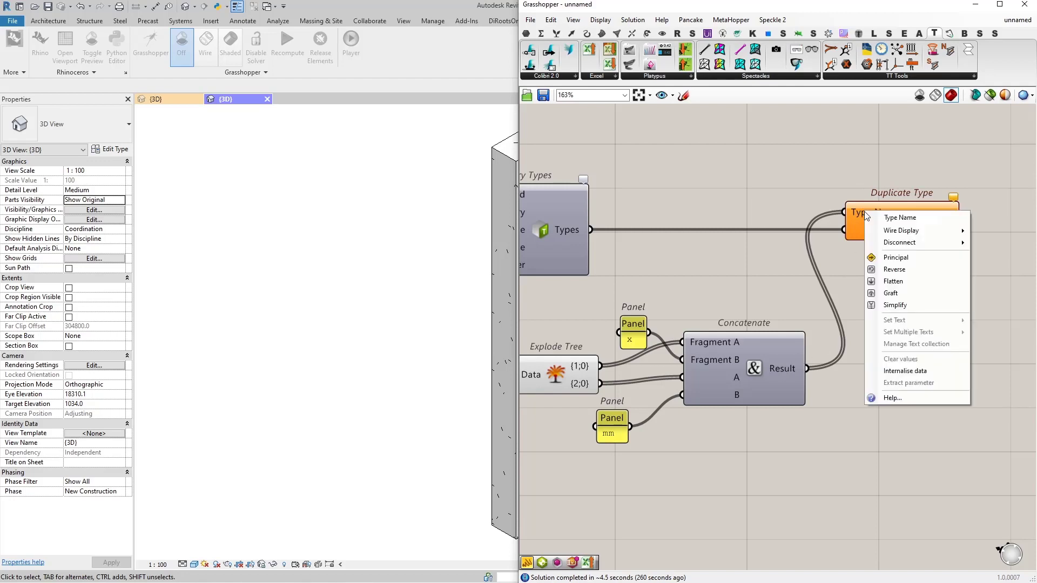
pyautogui.click(890, 295)
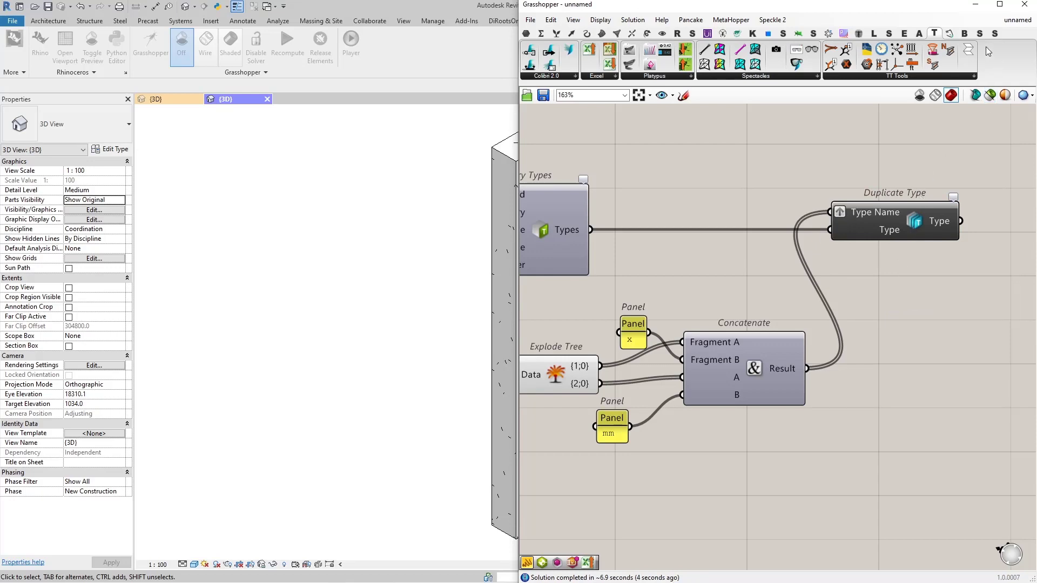
# Switch to Revit and review the duplicated Concrete Rectangular types from 450x450mm to 650x750mm under Structural Columns
pyautogui.click(978, 4)
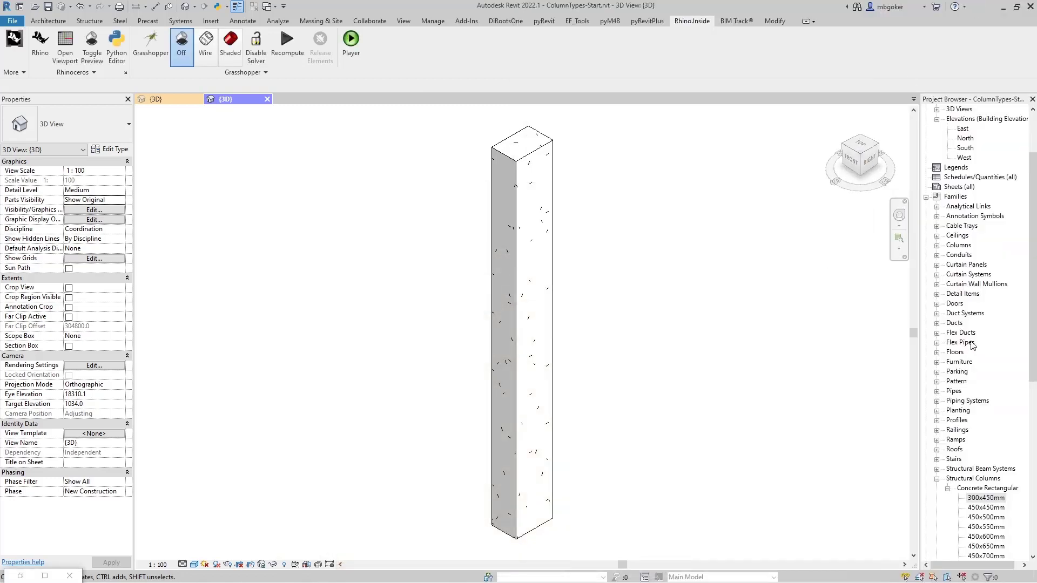
pyautogui.scroll(-9, 1019, 341)
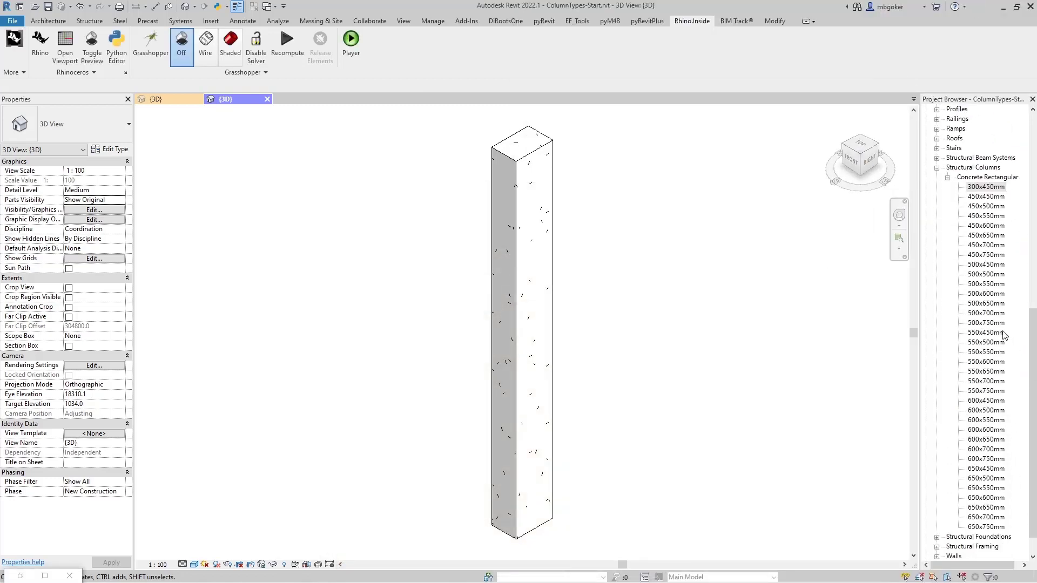
pyautogui.click(986, 197)
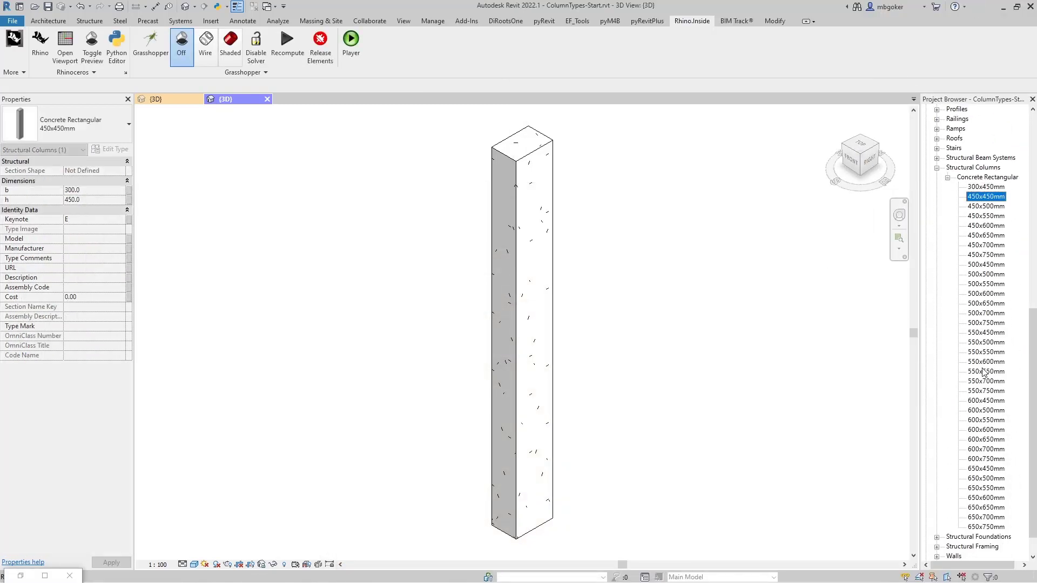
pyautogui.keyDown('shift'); pyautogui.click(988, 528); pyautogui.keyUp('shift')
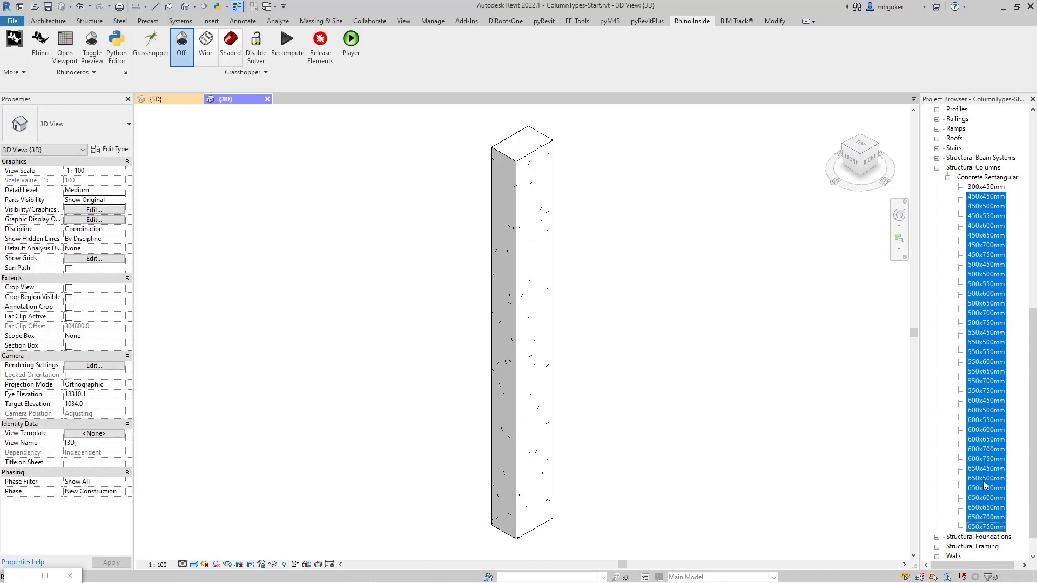
pyautogui.click(732, 318)
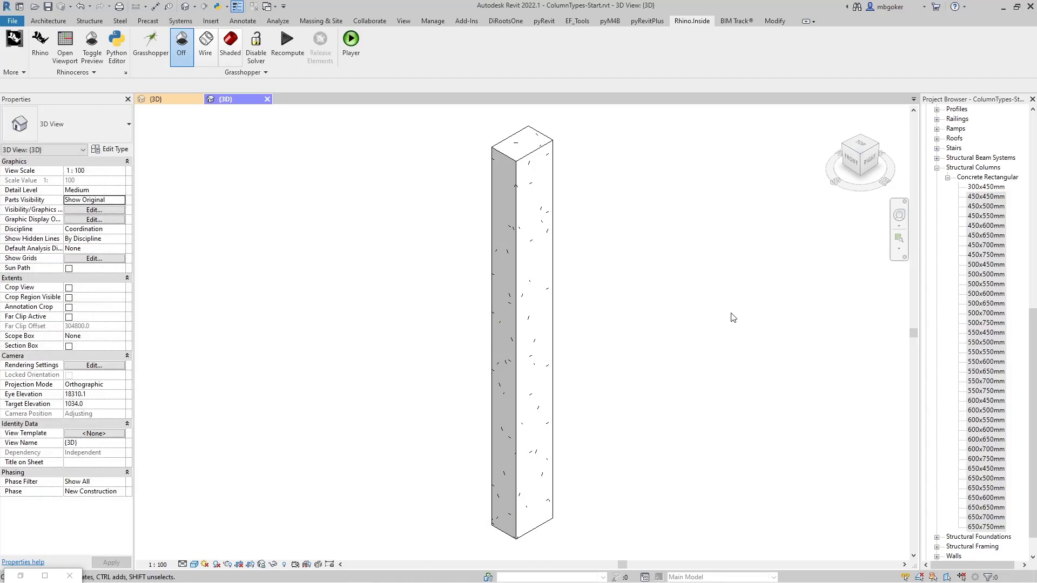
# Check the b and h dimensions in the 450x450mm column's type properties without changing them, and return to Grasshopper
pyautogui.click(972, 198)
pyautogui.rightClick(972, 201)
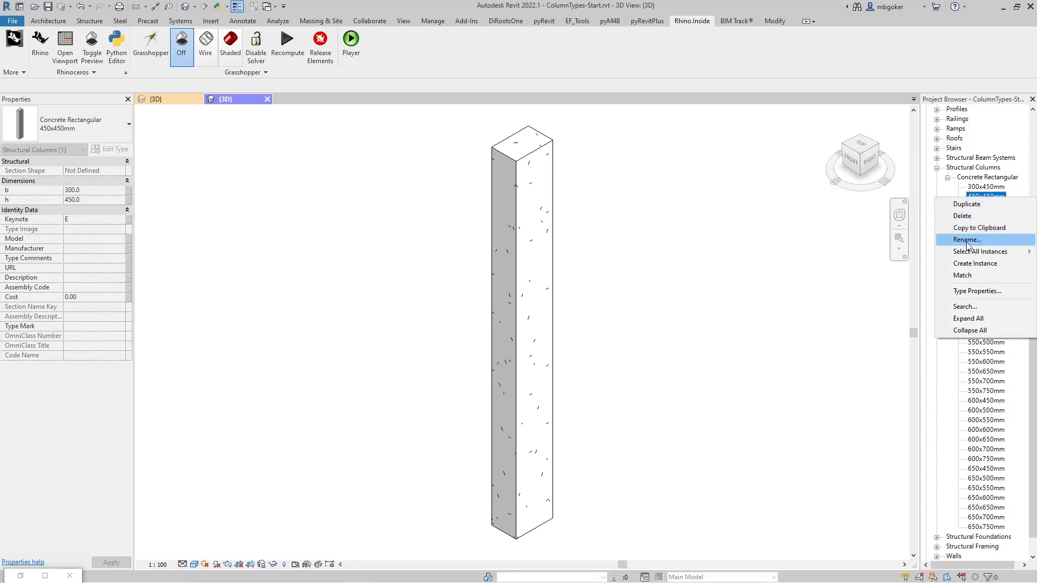
pyautogui.click(967, 292)
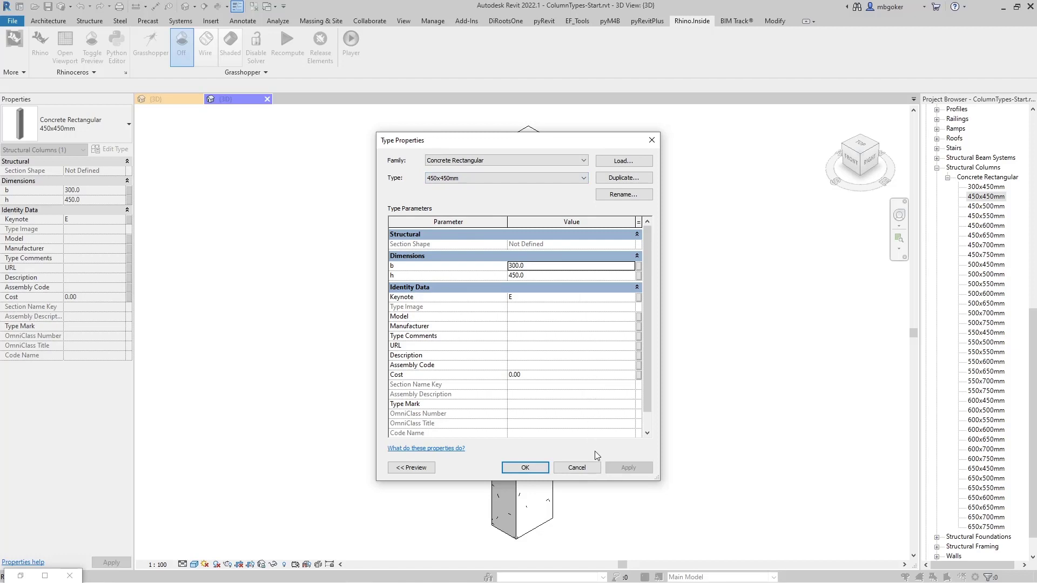
pyautogui.click(582, 474)
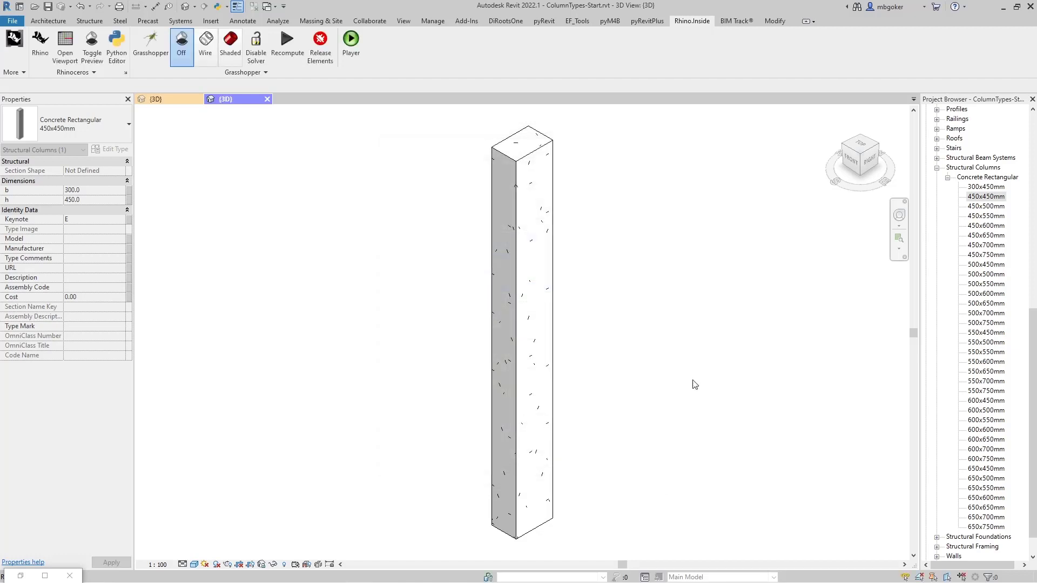
pyautogui.click(176, 465)
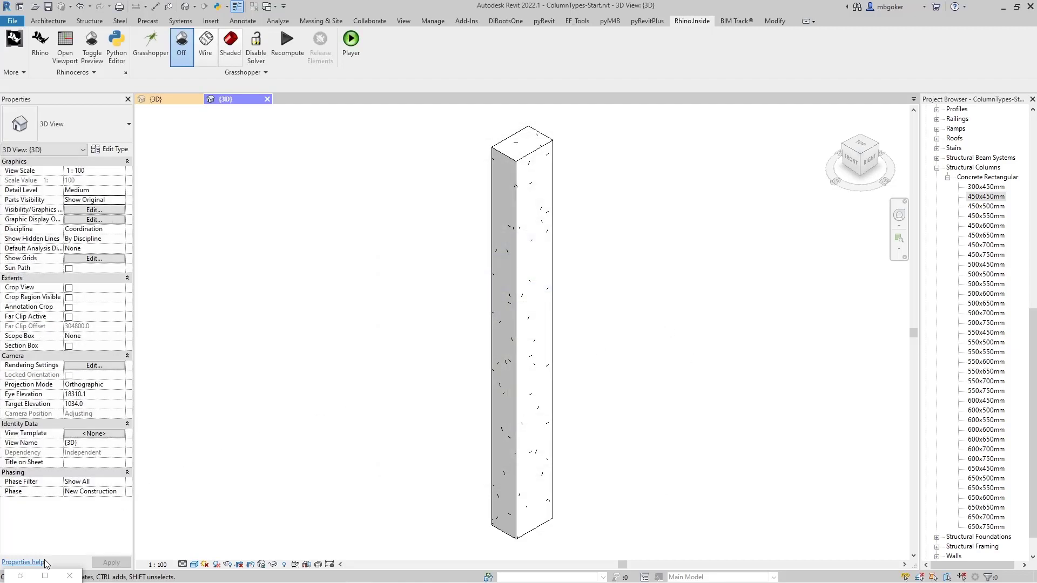
pyautogui.click(21, 577)
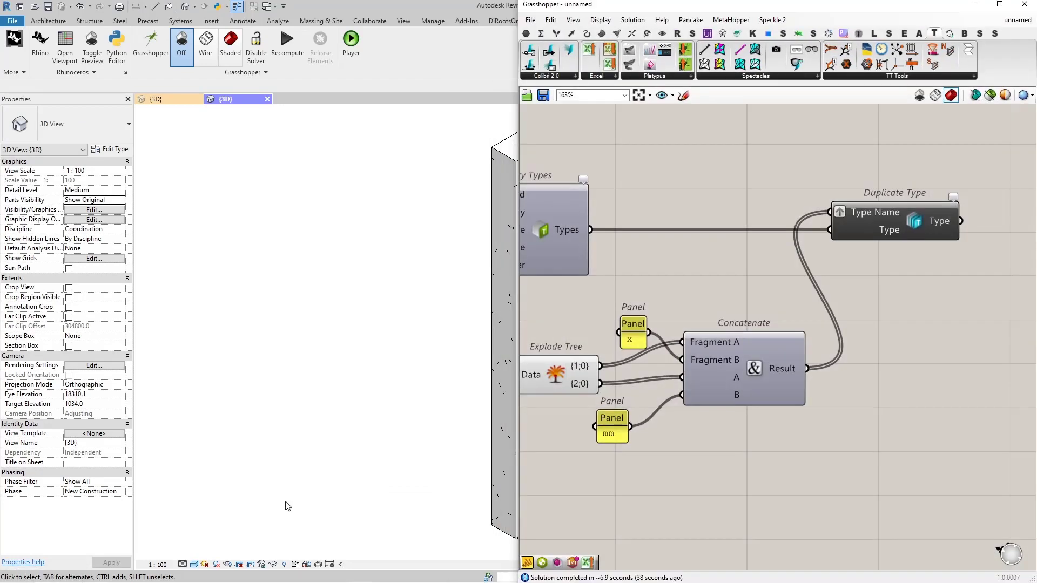
# Move Concatenate and its x and mm panels up beside Duplicate Type, and shift Duplicate Type slightly right
pyautogui.scroll(-2, 765, 368)
pyautogui.scroll(3, 783, 375)
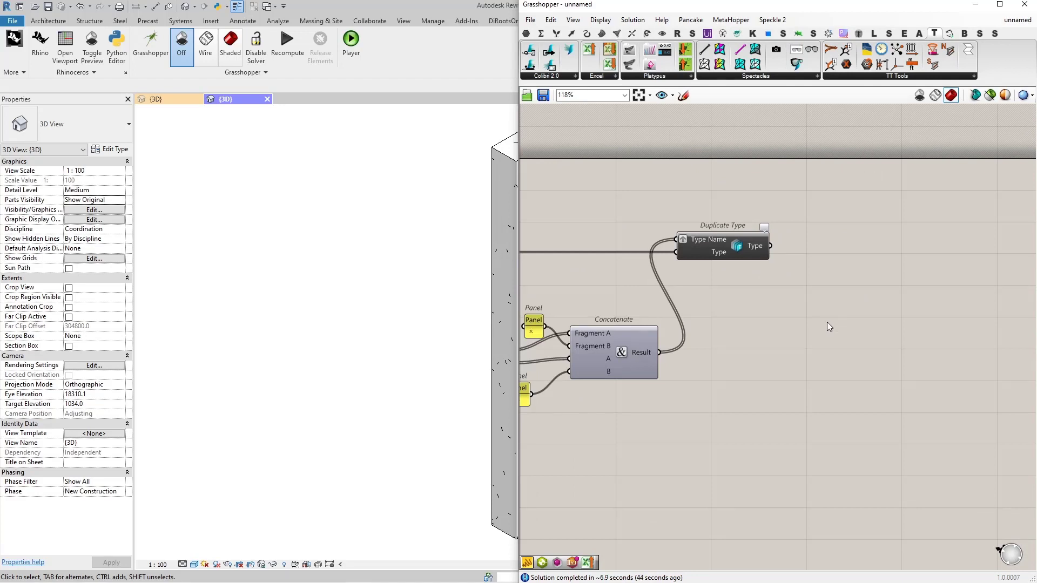
pyautogui.moveTo(822, 324); pyautogui.dragTo(877, 314, button='right')
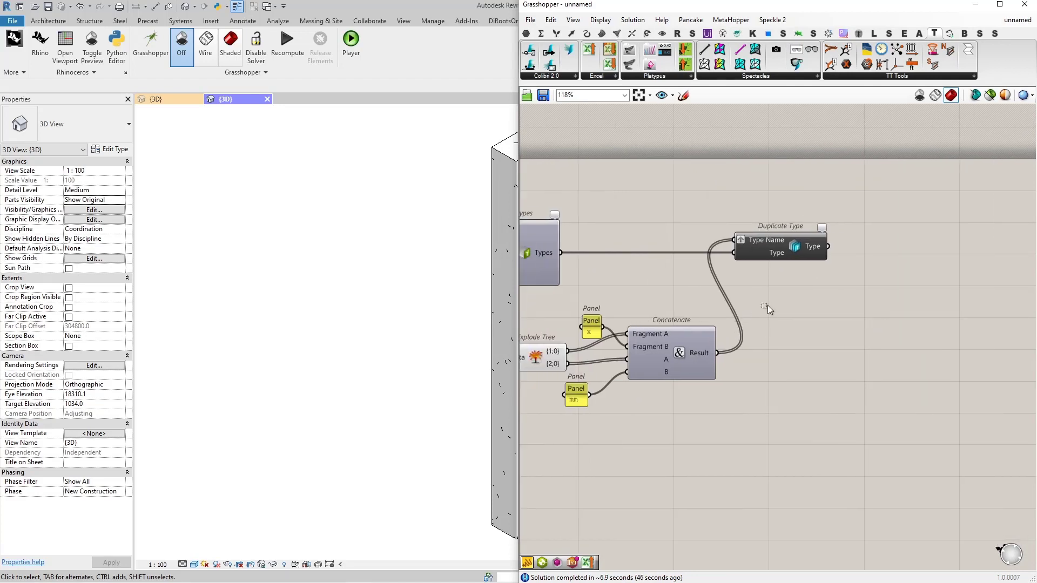
pyautogui.moveTo(771, 304); pyautogui.dragTo(591, 439)
pyautogui.moveTo(668, 370); pyautogui.dragTo(686, 297)
pyautogui.moveTo(787, 257); pyautogui.dragTo(814, 258)
pyautogui.click(853, 323)
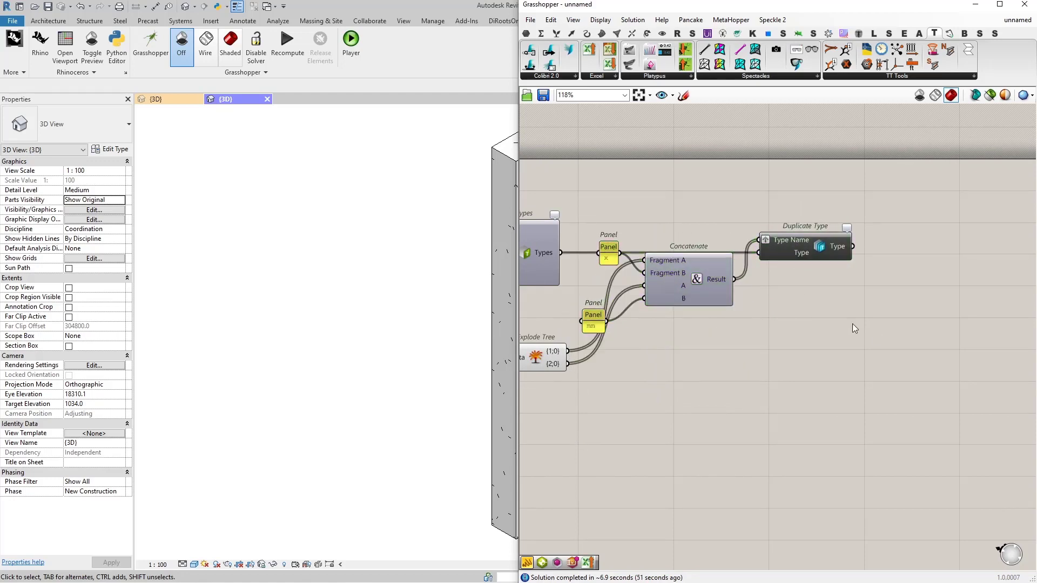
# Add an Element Parameter component beyond Duplicate Type and connect Duplicate Type's Type output to its Element input
pyautogui.moveTo(853, 323); pyautogui.dragTo(789, 278, button='right')
pyautogui.scroll(2, 804, 280)
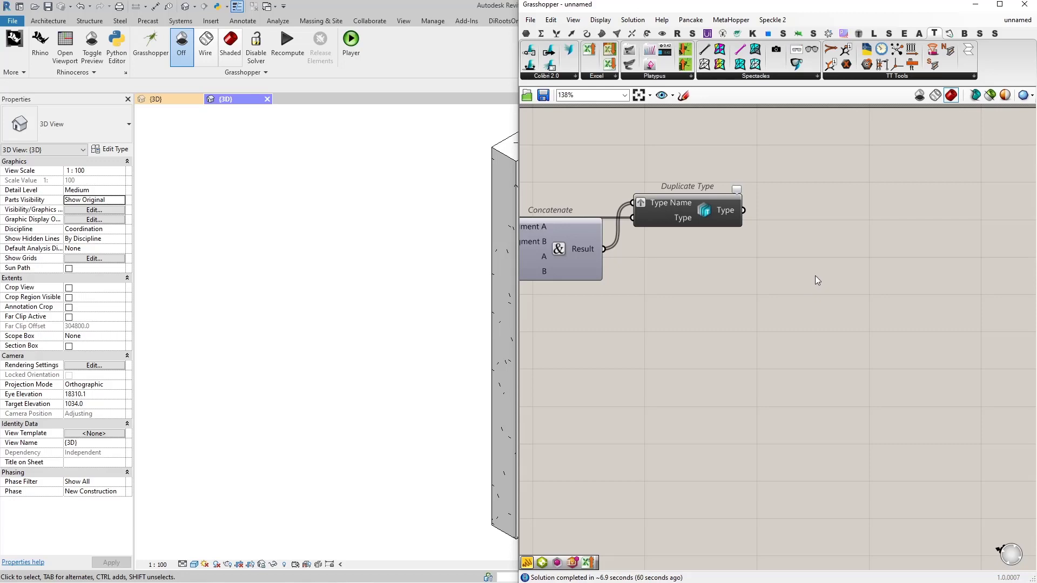
pyautogui.rightClick(815, 280)
pyautogui.moveTo(827, 262); pyautogui.dragTo(793, 265, button='right')
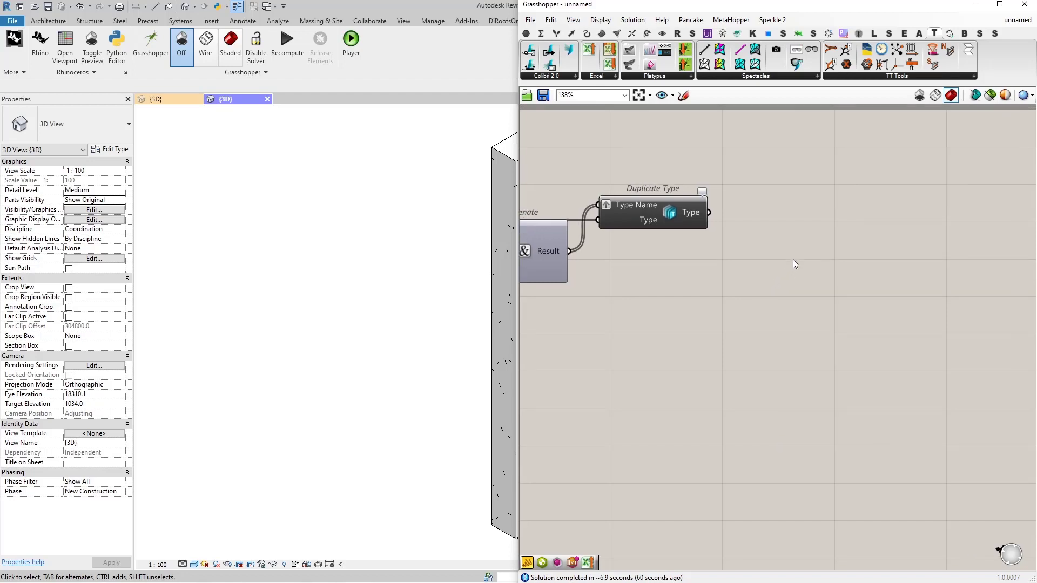
pyautogui.doubleClick(793, 259)
pyautogui.write('element parameter')
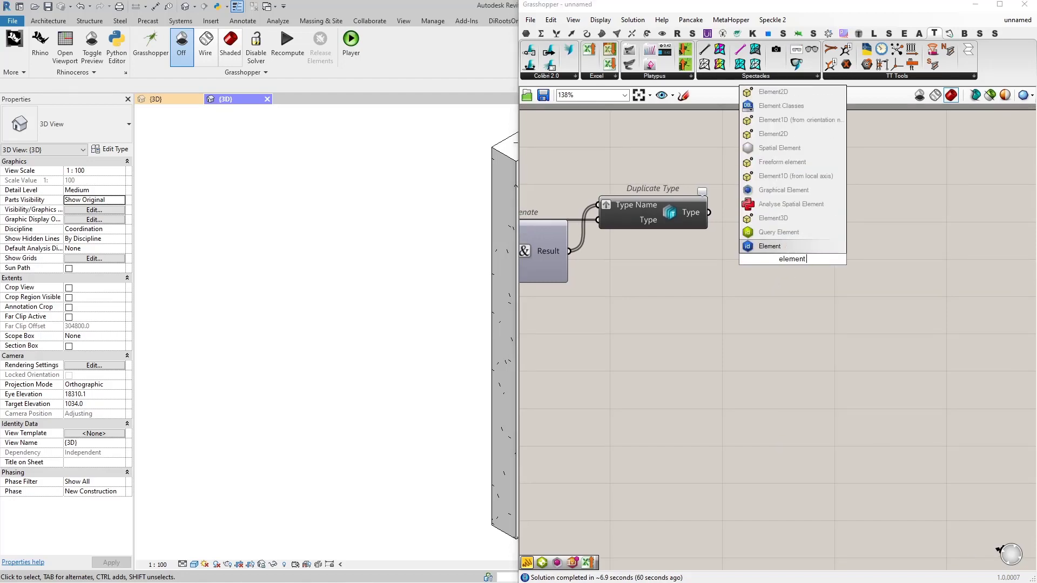
pyautogui.press('Return')
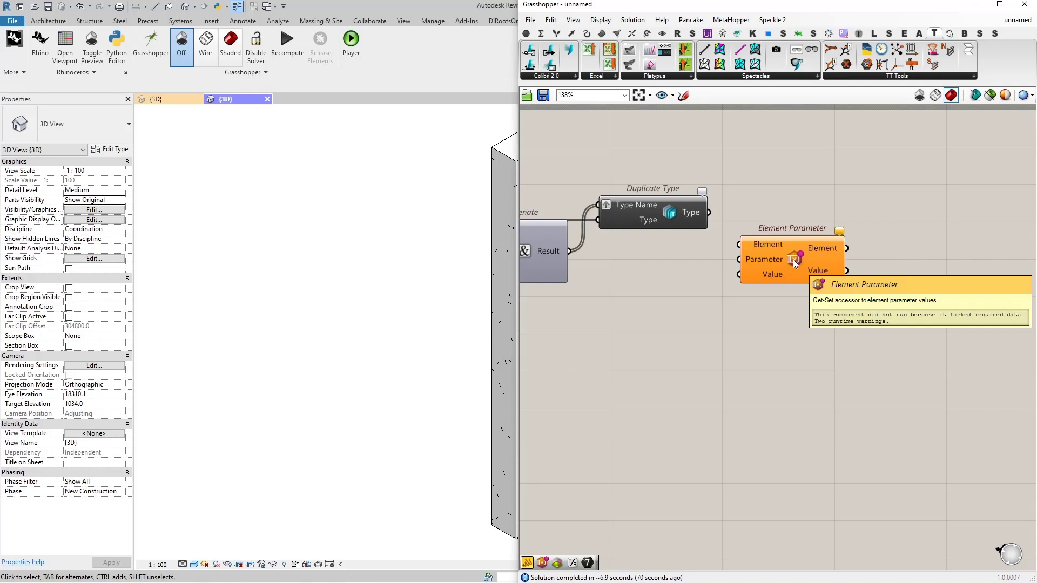
pyautogui.moveTo(709, 213); pyautogui.dragTo(735, 230)
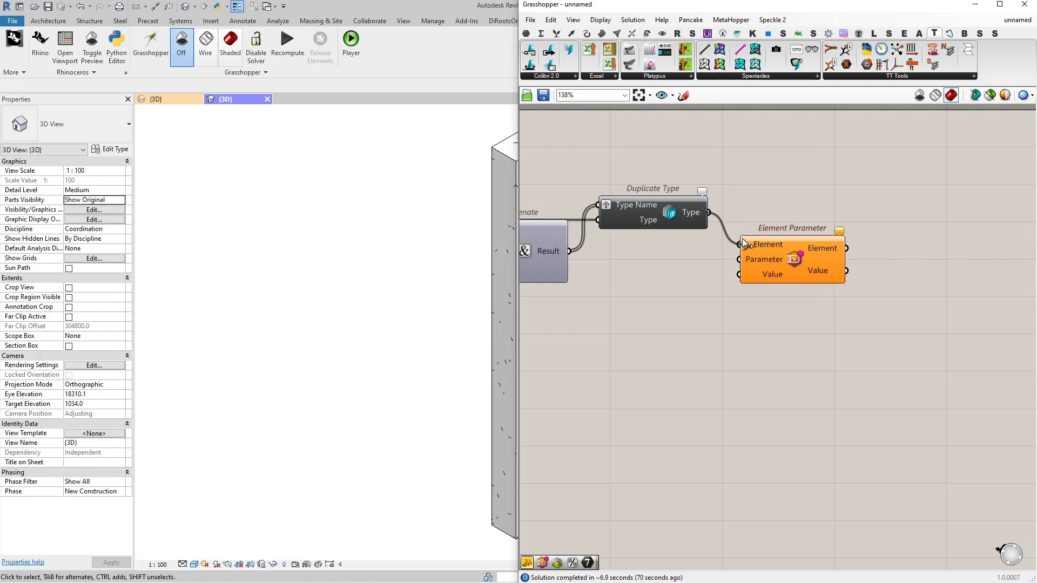
pyautogui.moveTo(780, 257); pyautogui.dragTo(799, 238)
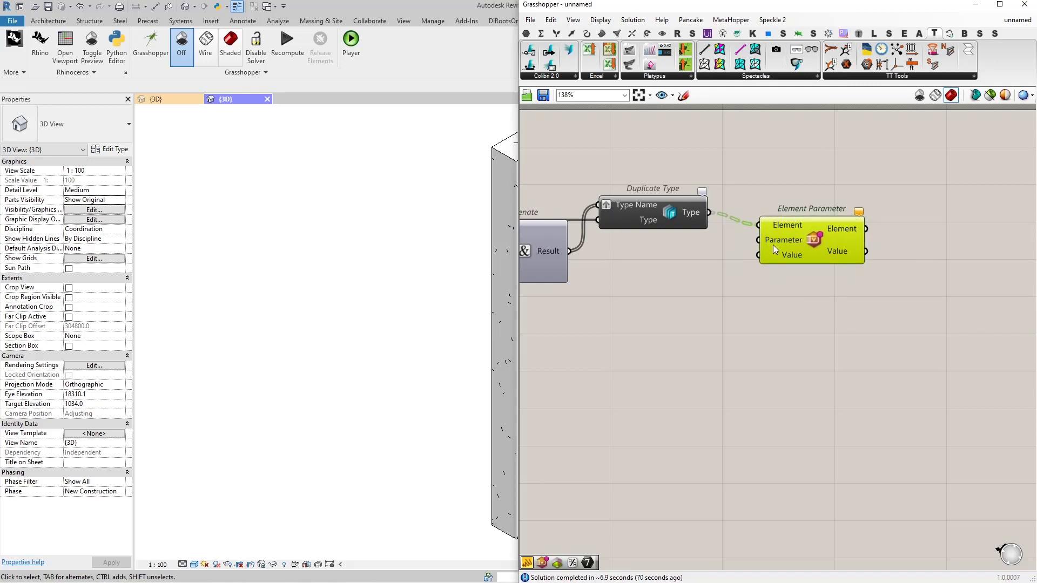
# Add a panel containing b below Duplicate Type and connect it to Element Parameter's Parameter input
pyautogui.scroll(2, 776, 244)
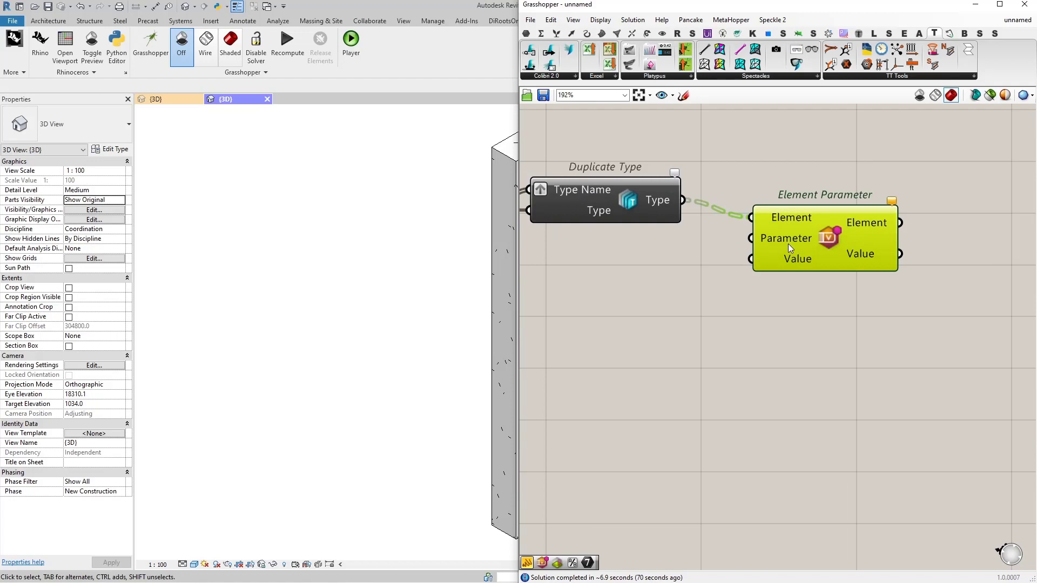
pyautogui.doubleClick(639, 261)
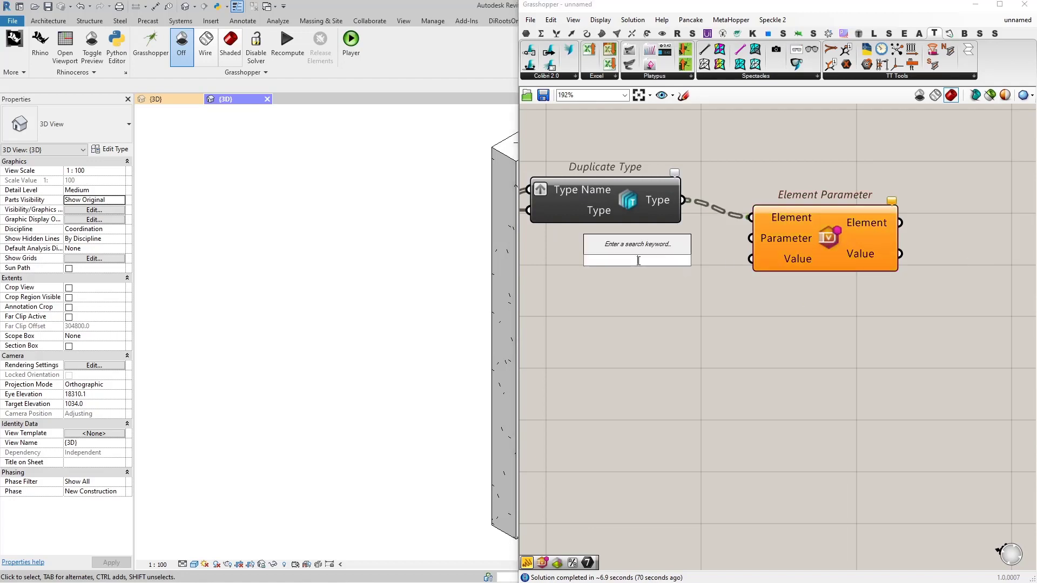
pyautogui.write('panel')
pyautogui.press('Return')
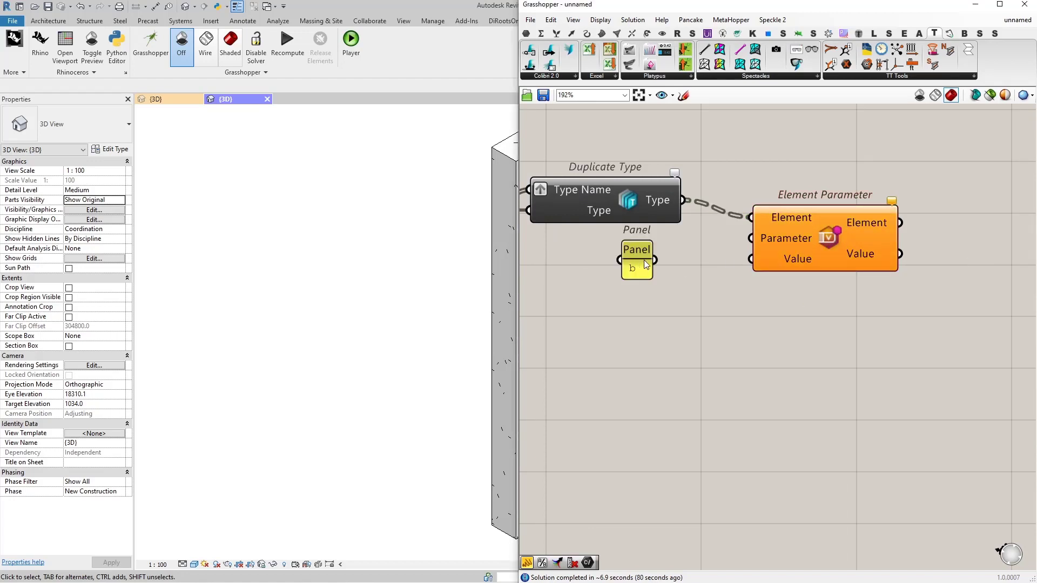
pyautogui.moveTo(655, 261); pyautogui.dragTo(754, 245)
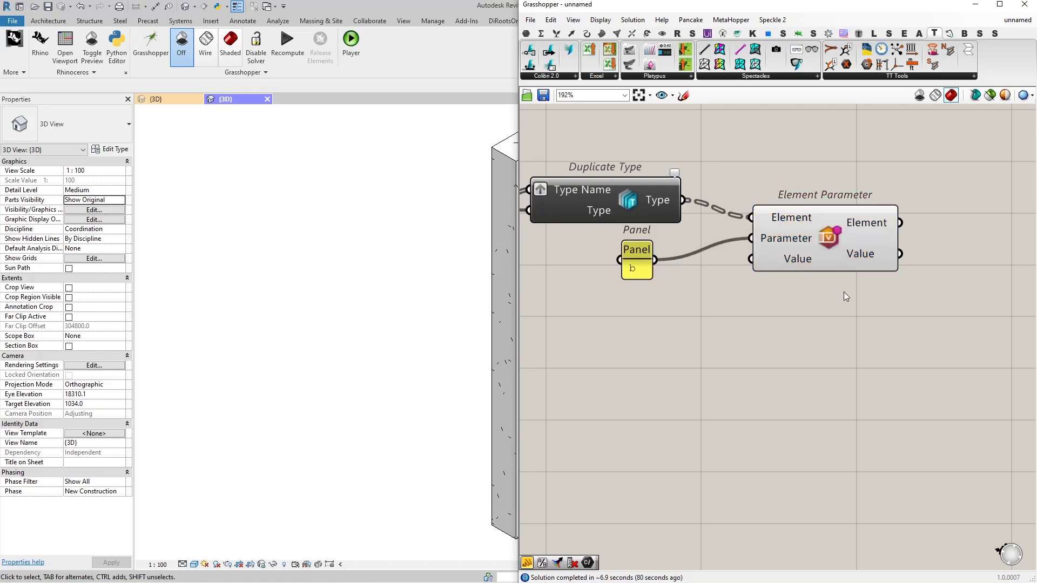
# Graft the Type output of Duplicate Type
pyautogui.moveTo(845, 297); pyautogui.dragTo(757, 280, button='right')
pyautogui.moveTo(789, 243)
pyautogui.rightClick(601, 183)
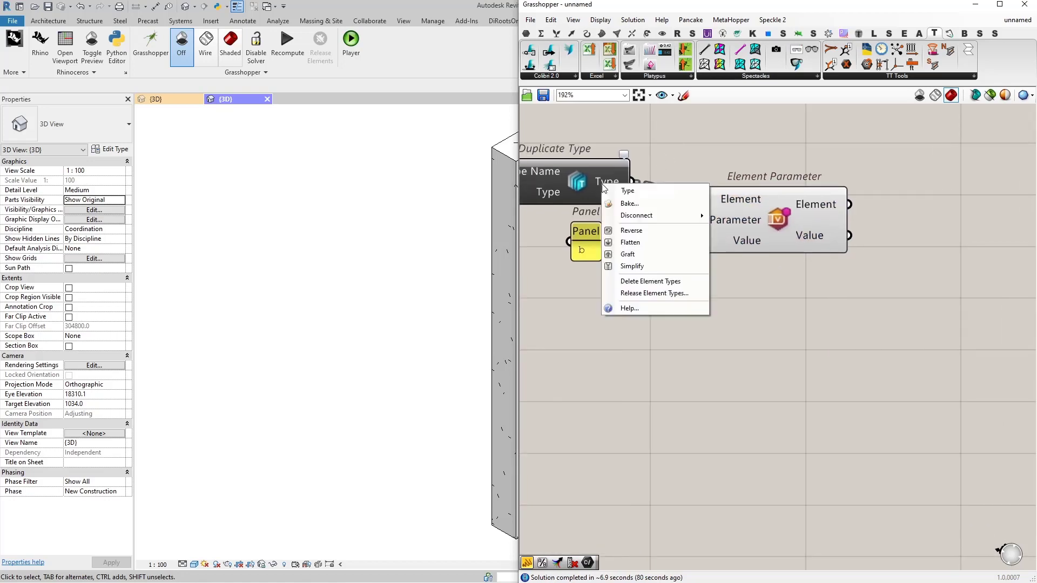
pyautogui.click(627, 254)
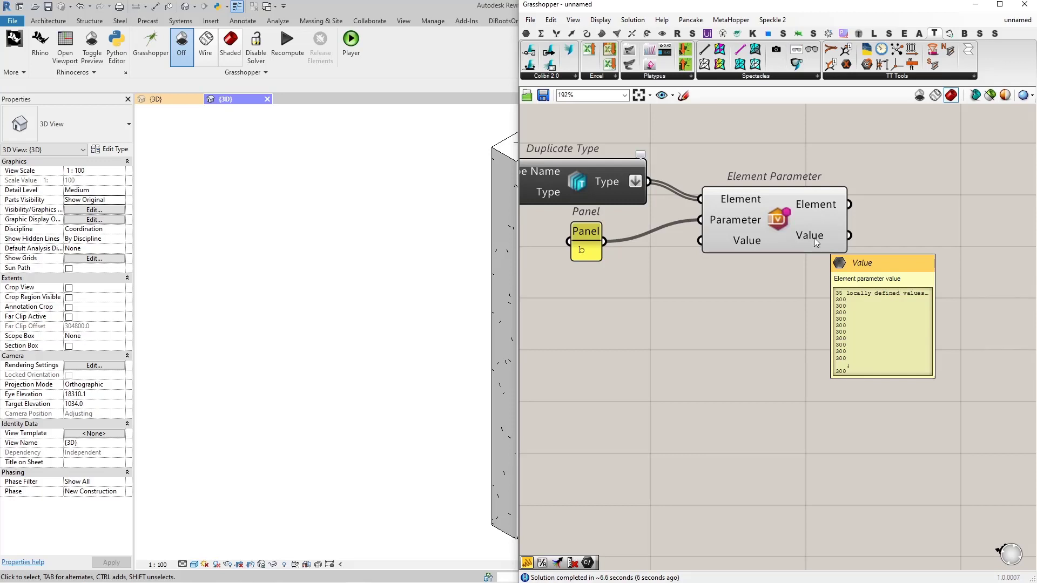
# Check the values in Explode Tree's {1;0} output and connect it to Element Parameter's Value input
pyautogui.scroll(-4, 814, 238)
pyautogui.scroll(5, 794, 281)
pyautogui.scroll(2, 732, 278)
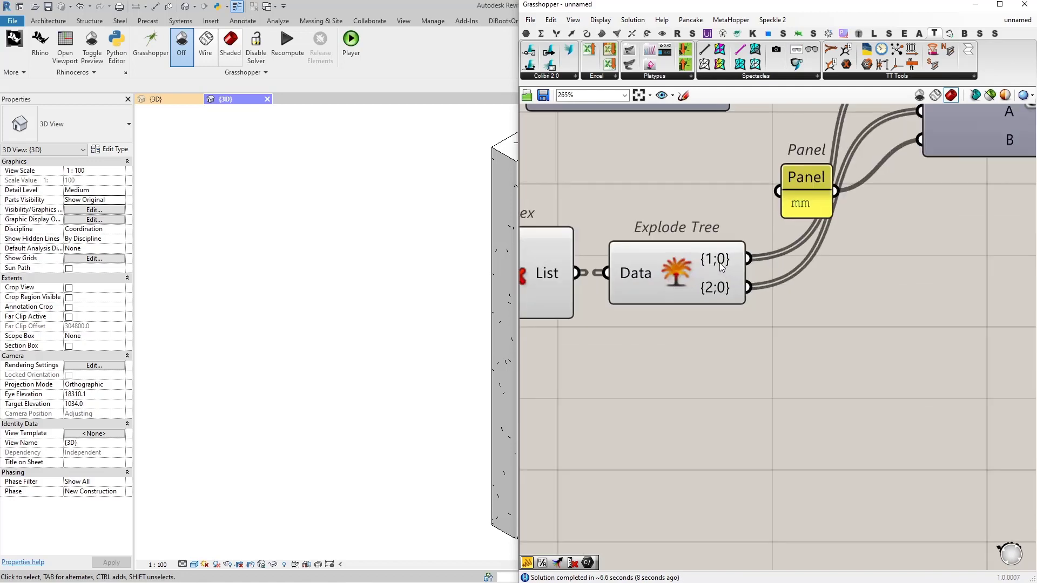
pyautogui.moveTo(716, 264)
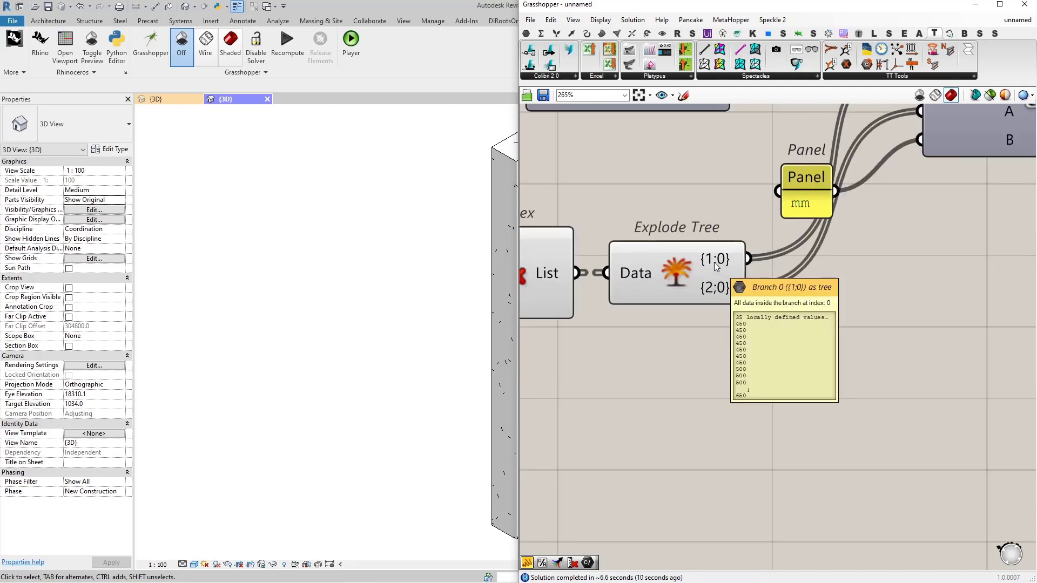
pyautogui.scroll(-5, 767, 240)
pyautogui.moveTo(761, 240); pyautogui.dragTo(970, 201)
# Examine the remarks reported by the Element Parameter component
pyautogui.scroll(2, 958, 243)
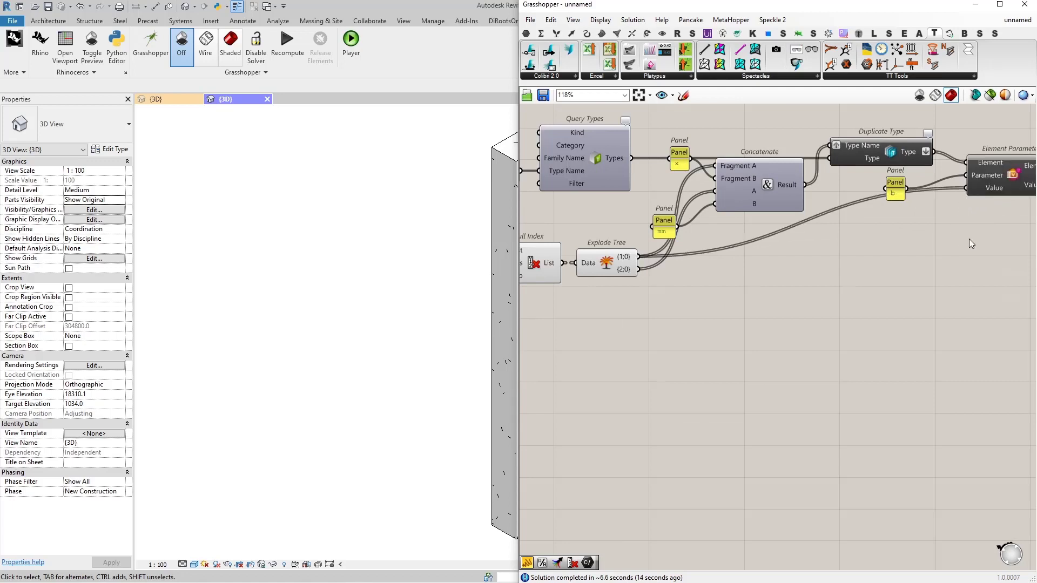
pyautogui.scroll(6, 969, 238)
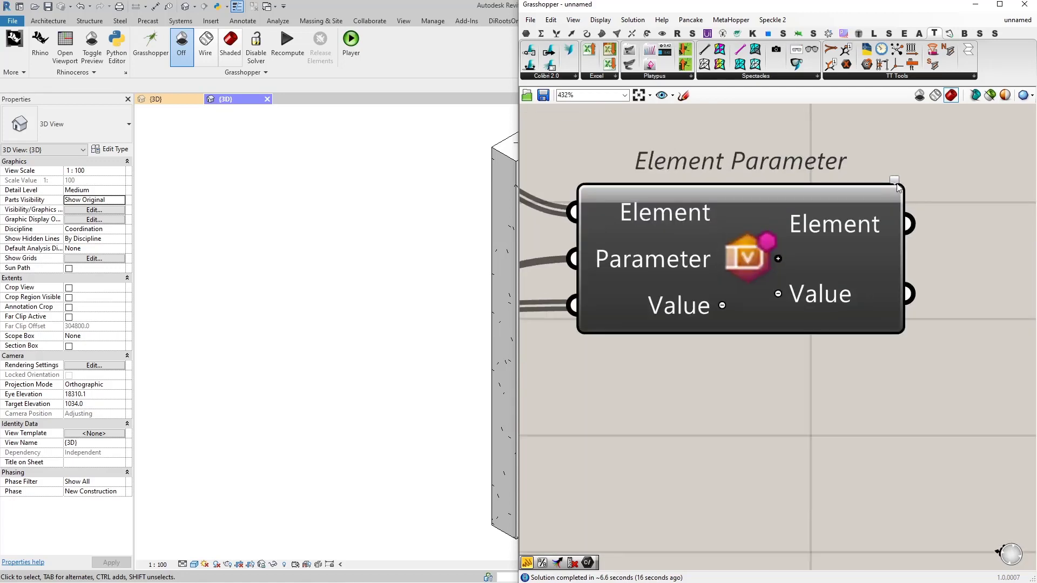
pyautogui.moveTo(896, 185)
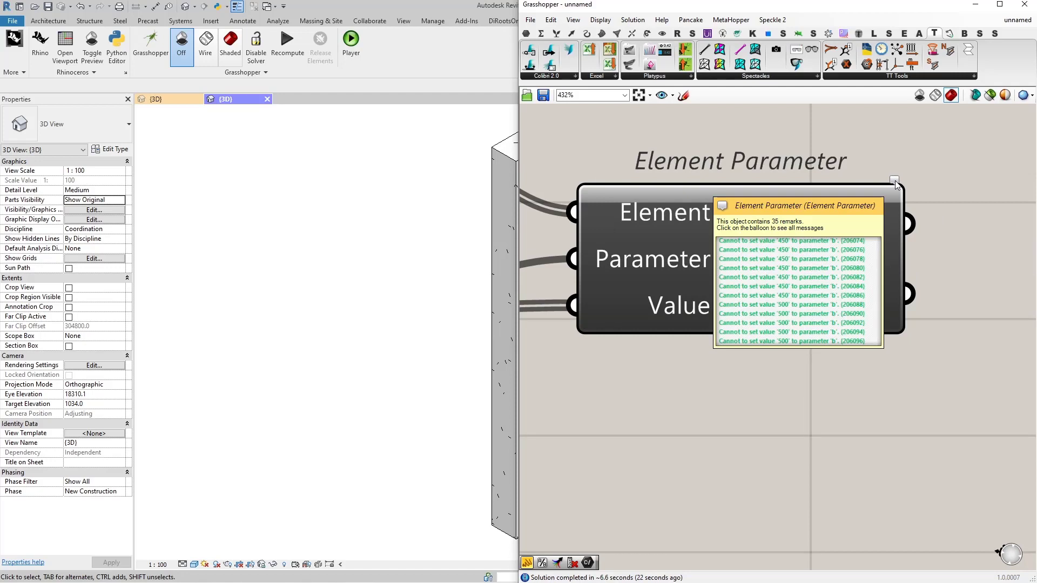
# Add a Number parameter beside Explode Tree and connect the {1;0} output to it
pyautogui.scroll(-8, 897, 187)
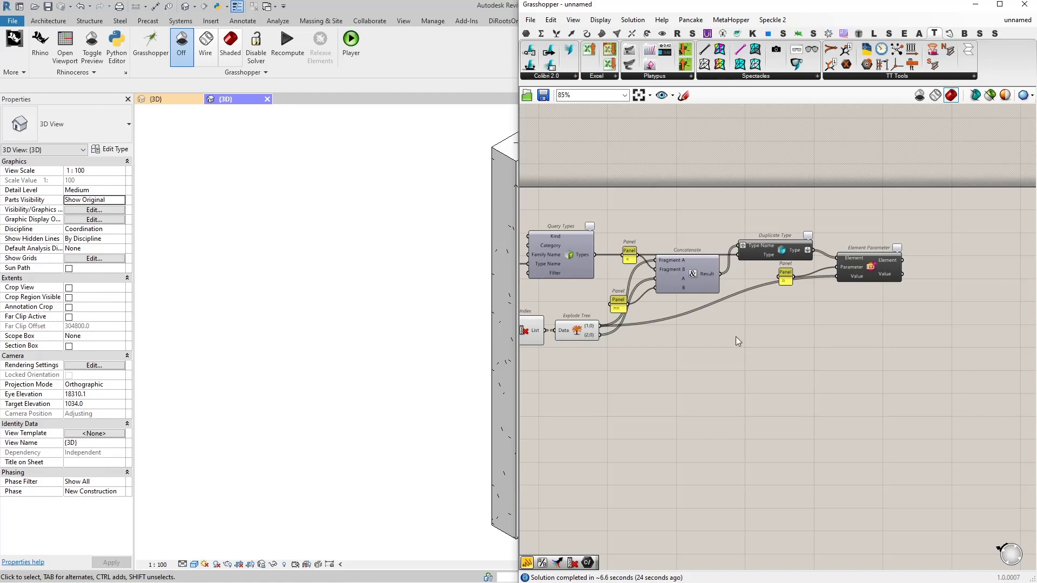
pyautogui.scroll(4, 597, 325)
pyautogui.moveTo(594, 335)
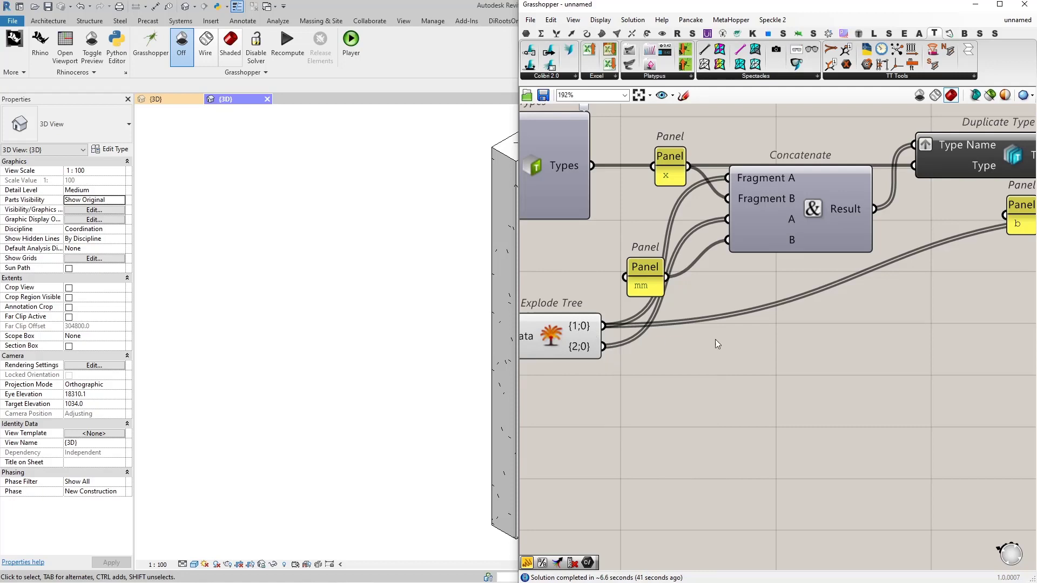
pyautogui.moveTo(751, 369); pyautogui.dragTo(780, 348, button='right')
pyautogui.doubleClick(740, 340)
pyautogui.write('number')
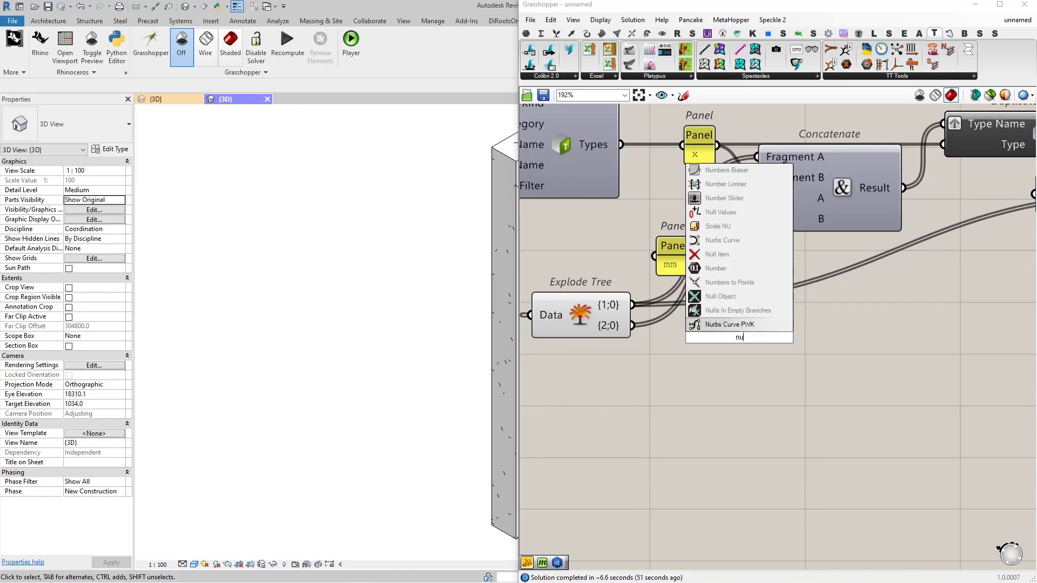
pyautogui.press('Return')
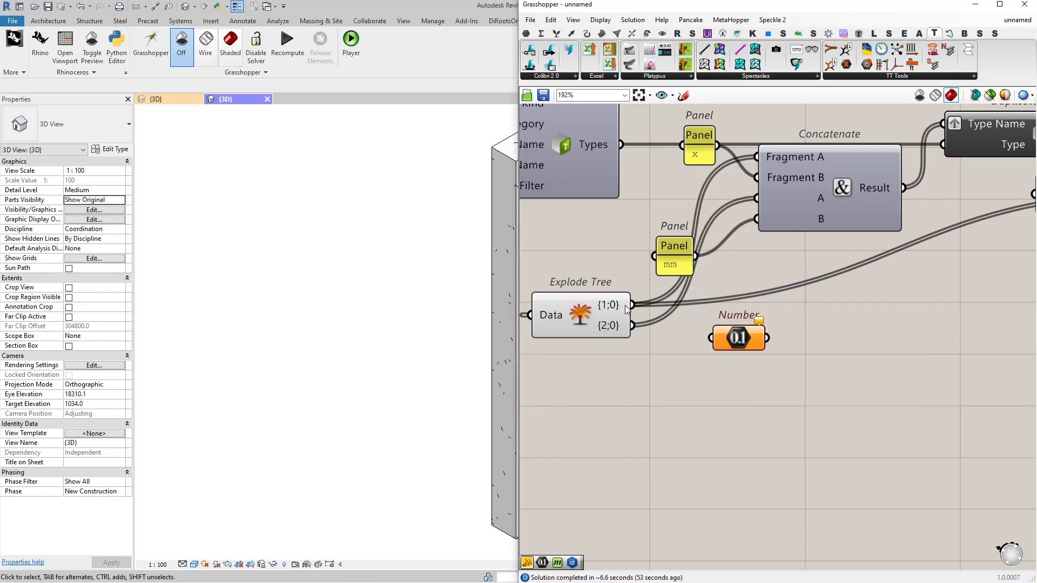
pyautogui.moveTo(632, 305); pyautogui.dragTo(724, 304)
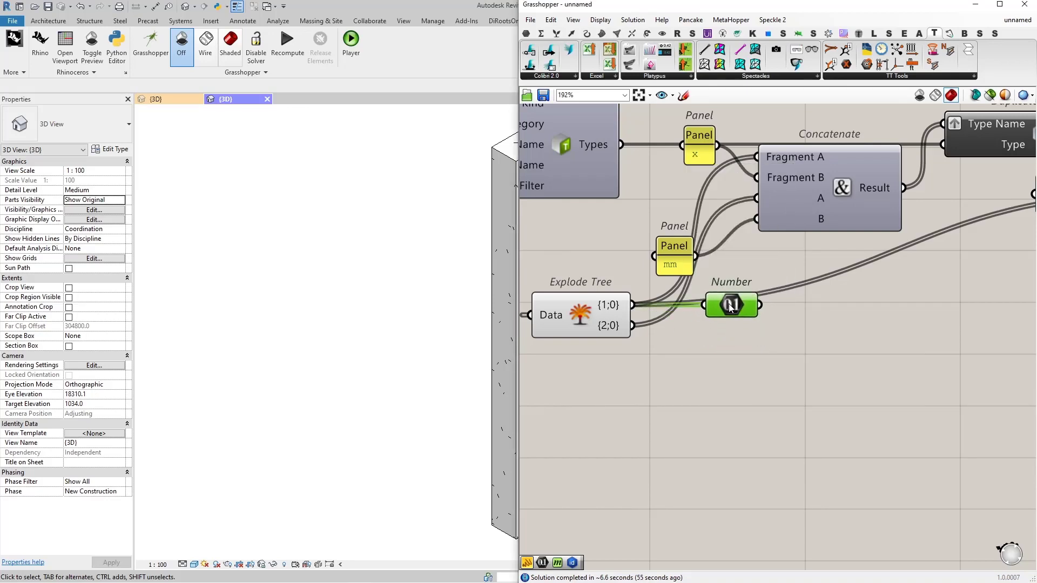
# Connect the Number parameter to Element Parameter's Value input, replacing the direct wire from Explode Tree
pyautogui.moveTo(882, 311); pyautogui.dragTo(665, 350, button='right')
pyautogui.scroll(-1, 665, 349)
pyautogui.moveTo(556, 342); pyautogui.dragTo(899, 246)
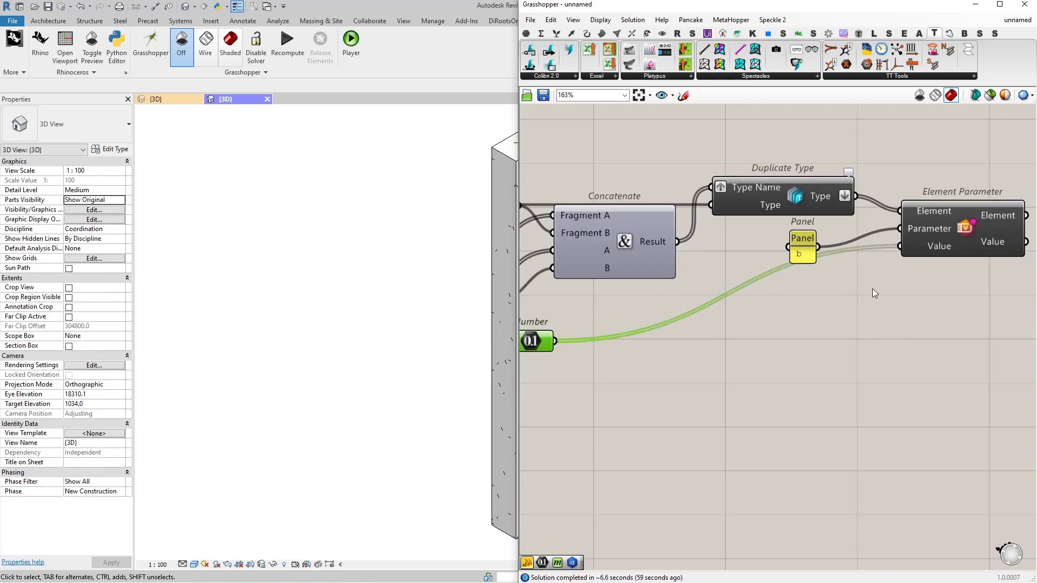
pyautogui.scroll(3, 873, 288)
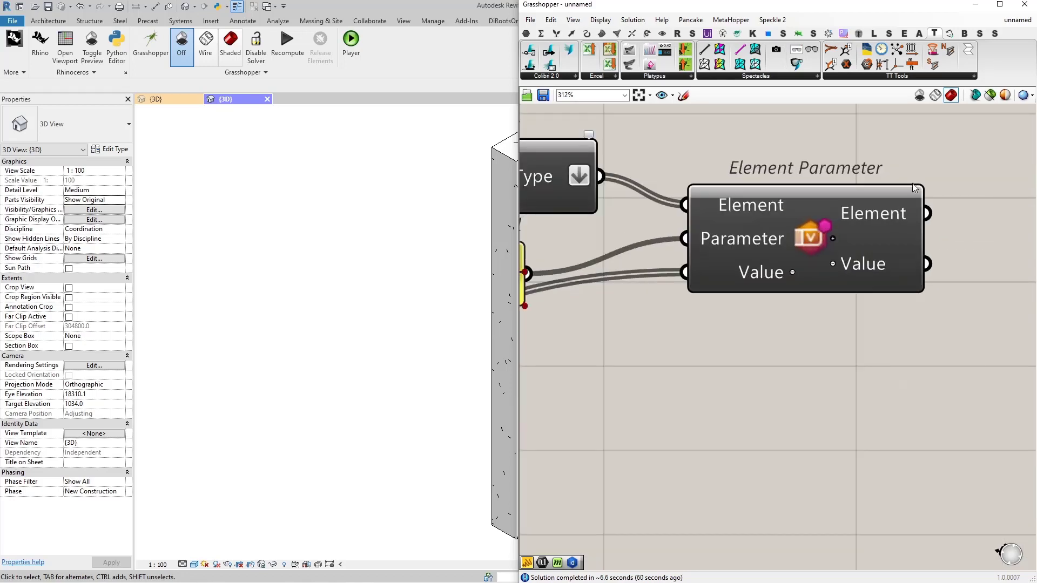
pyautogui.scroll(-2, 898, 194)
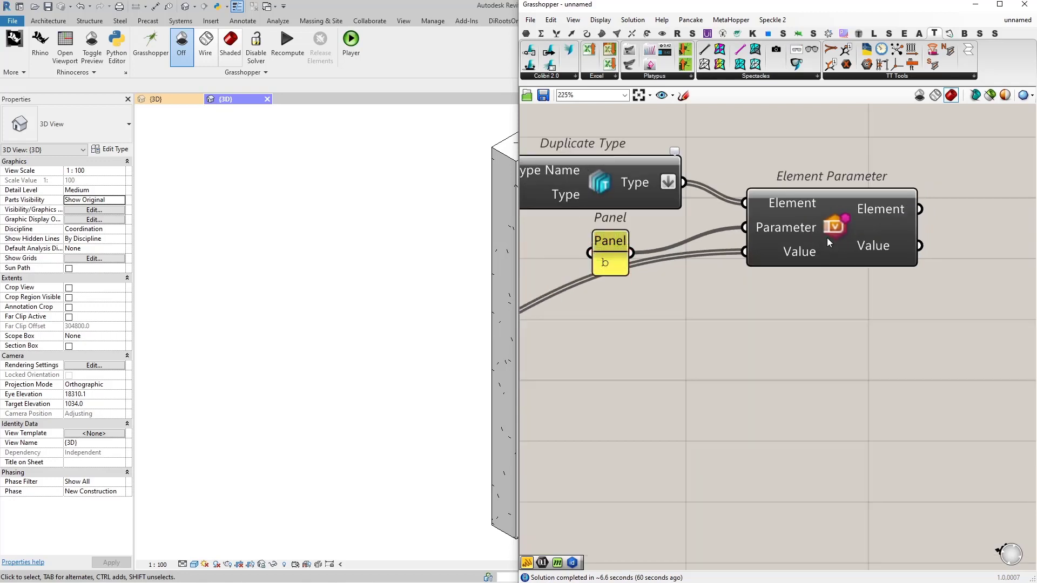
# Switch to Revit and inspect the b and h dimensions in the type properties of the 550x500mm column type
pyautogui.click(976, 5)
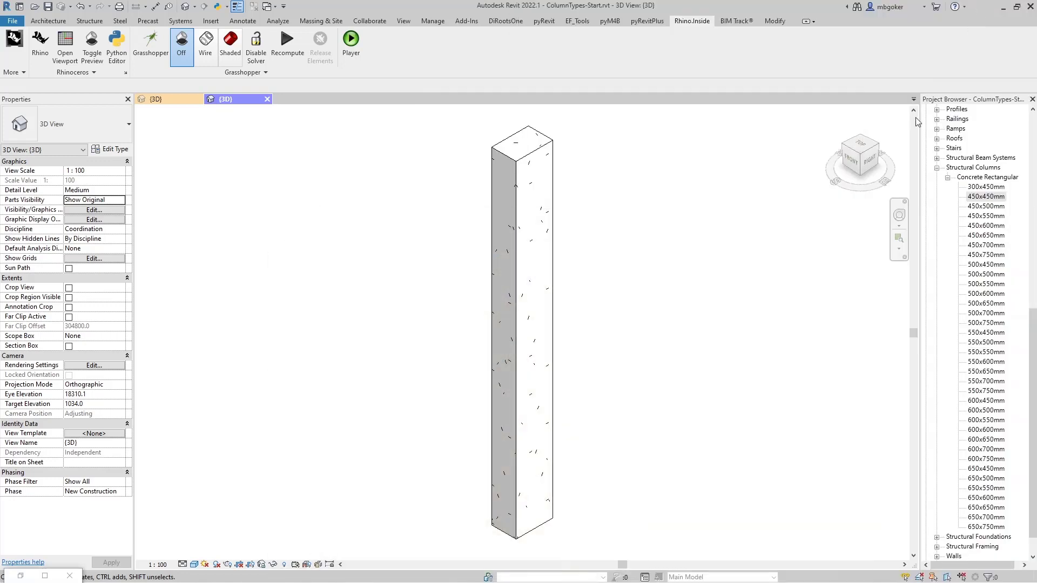
pyautogui.click(983, 344)
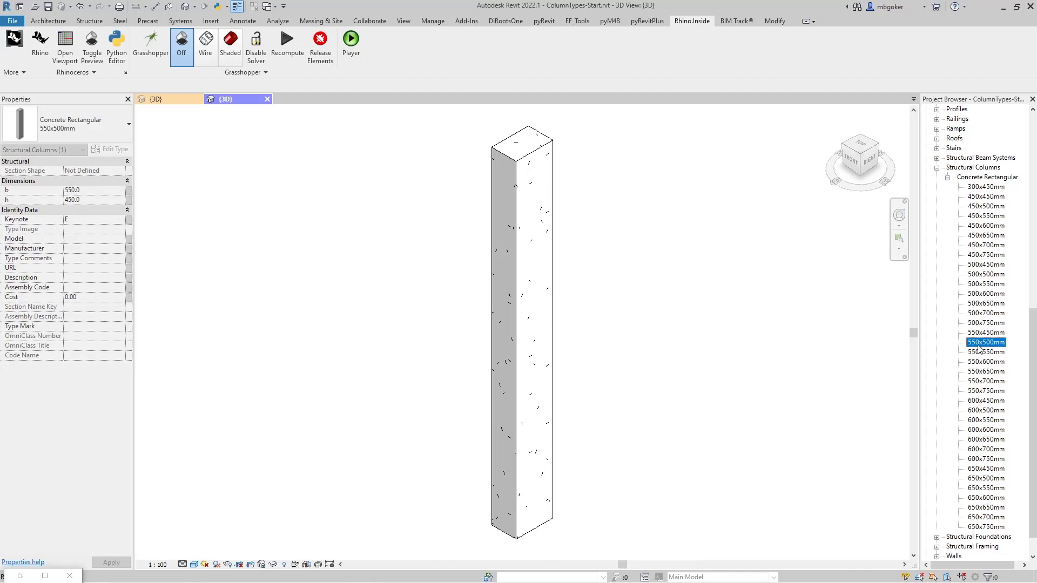
pyautogui.rightClick(979, 345)
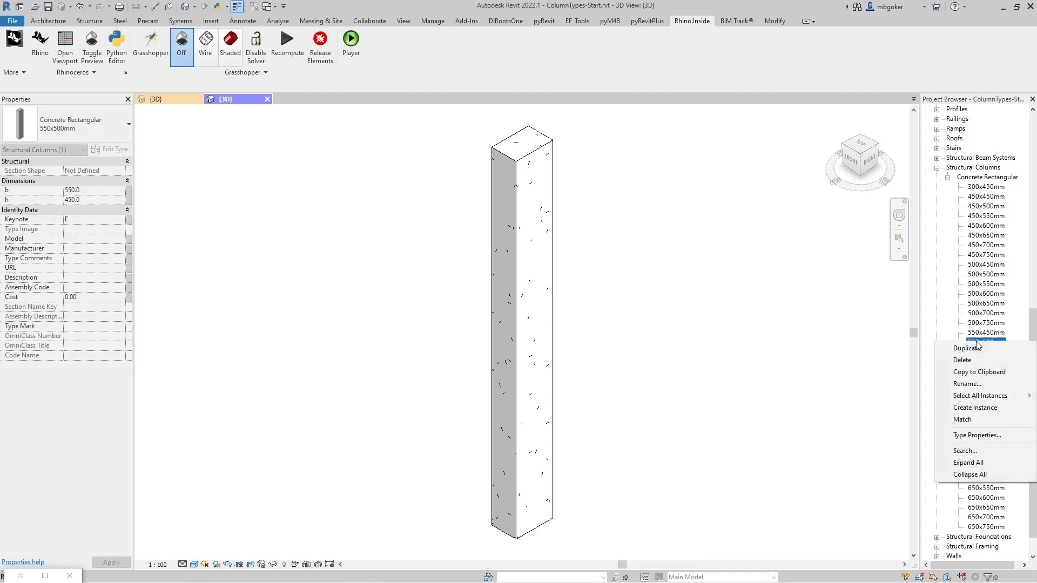
pyautogui.click(975, 436)
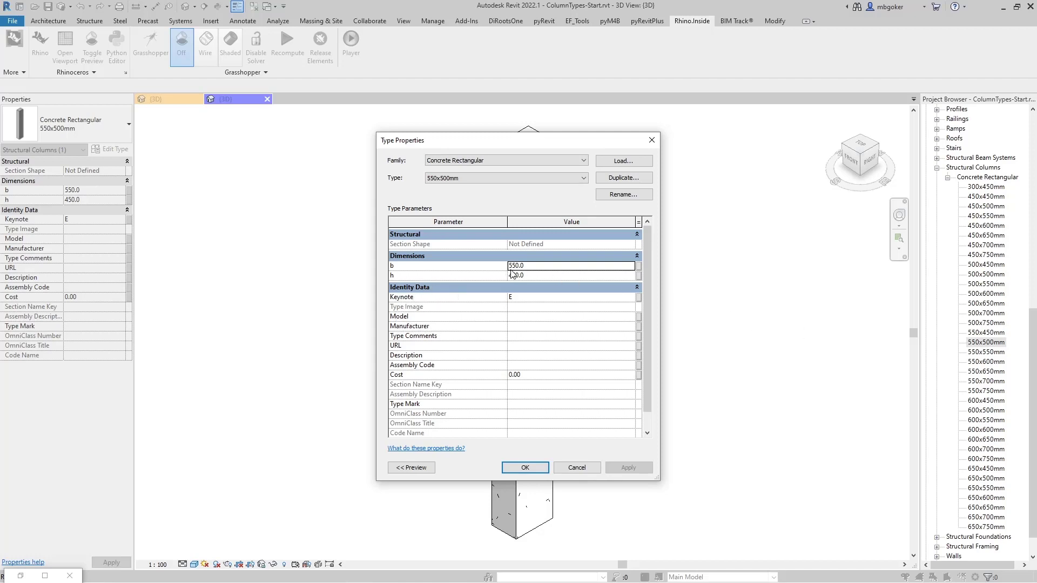
pyautogui.click(580, 469)
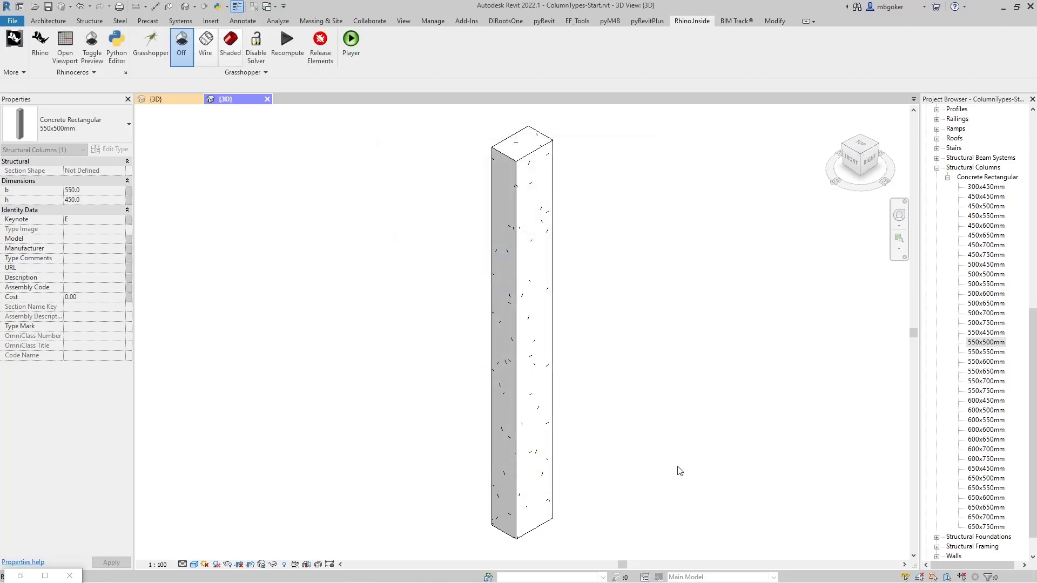
pyautogui.click(679, 471)
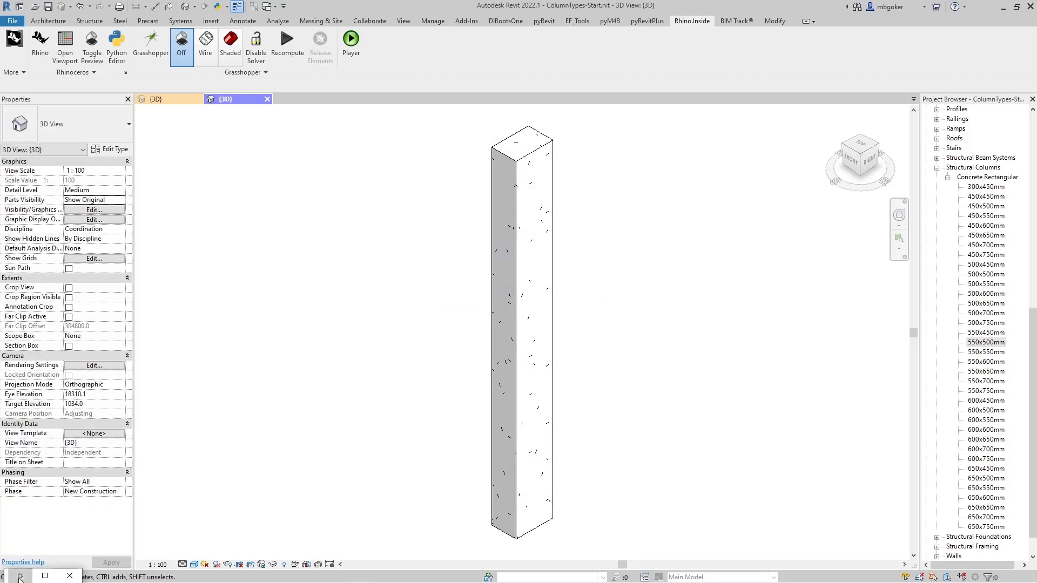
# Back in Grasshopper, add a second Element Parameter component and feed its Element input from the first one's Element output
pyautogui.click(20, 577)
pyautogui.scroll(-3, 864, 324)
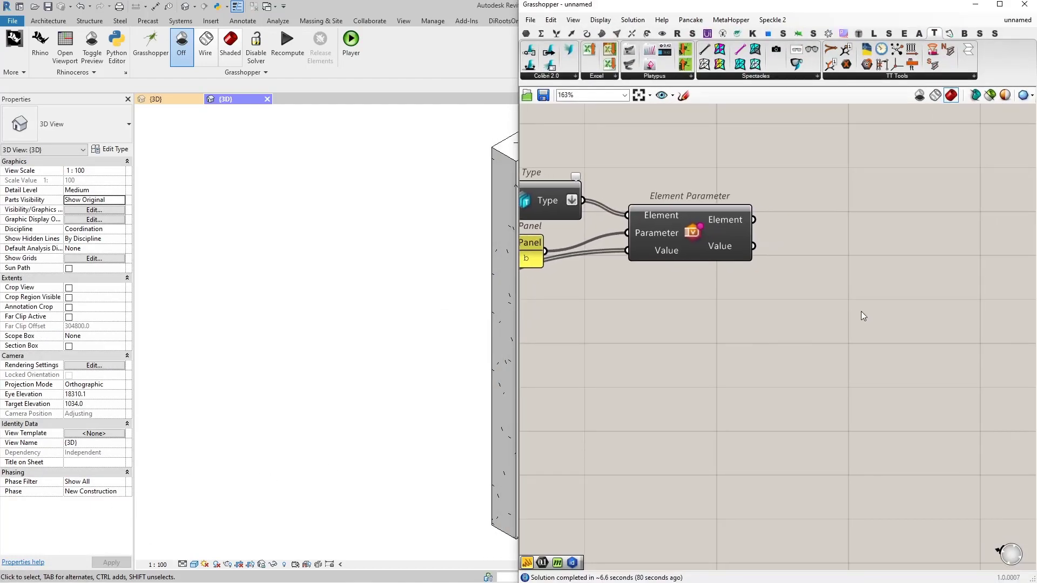
pyautogui.doubleClick(861, 315)
pyautogui.write('element param')
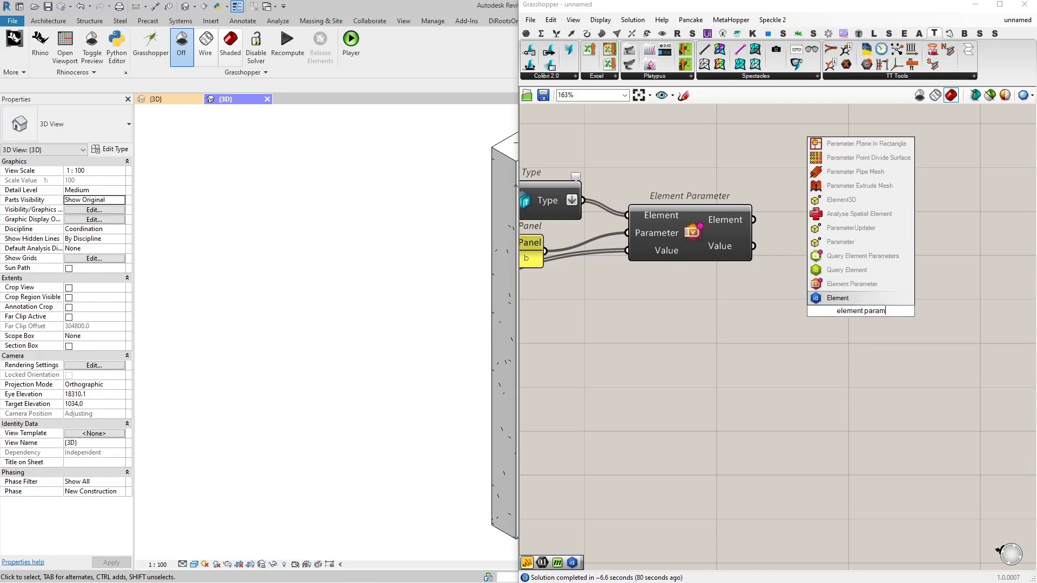
pyautogui.press('Return')
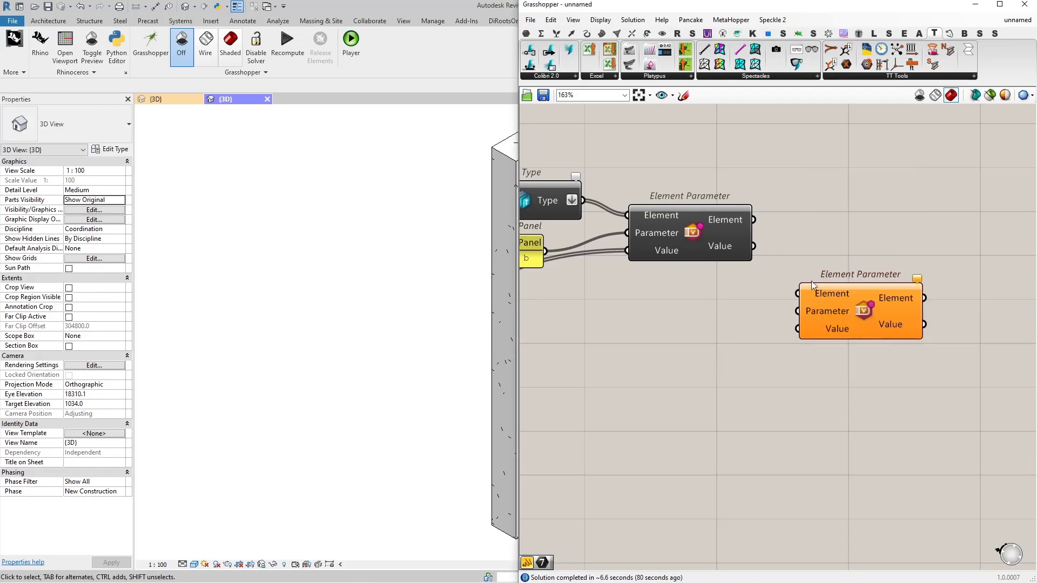
pyautogui.moveTo(754, 220); pyautogui.dragTo(797, 294)
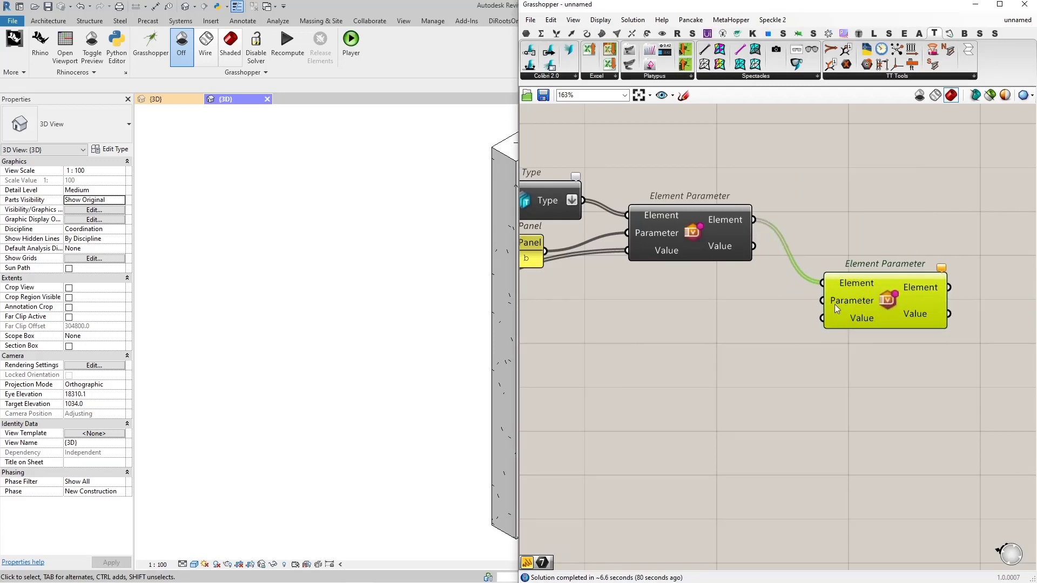
# Add a panel containing h, connect it to the second Element Parameter's Parameter input and check the Value output
pyautogui.moveTo(685, 330); pyautogui.dragTo(724, 329, button='right')
pyautogui.doubleClick(725, 329)
pyautogui.write('"h')
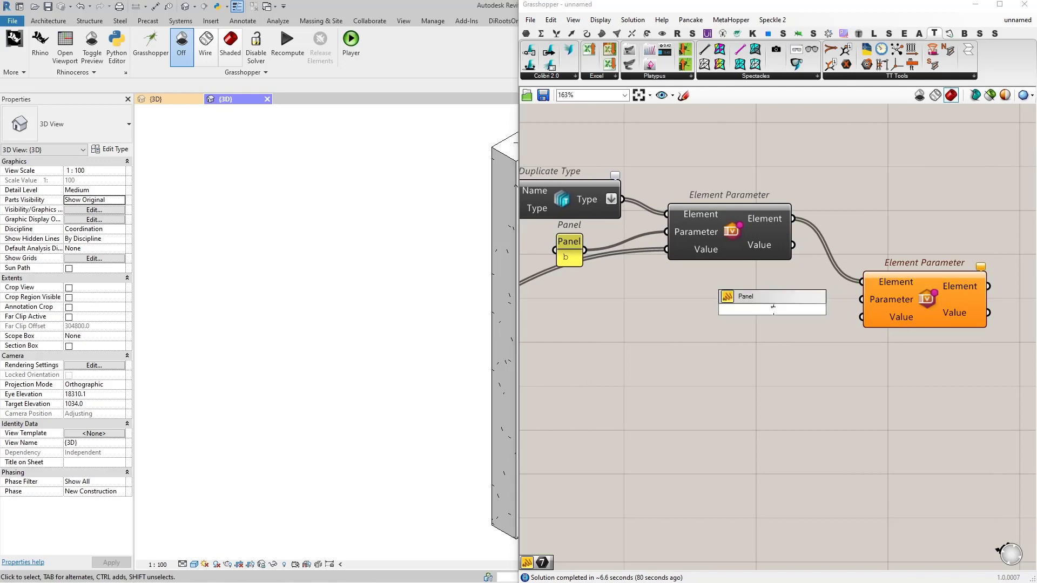
pyautogui.press('Return')
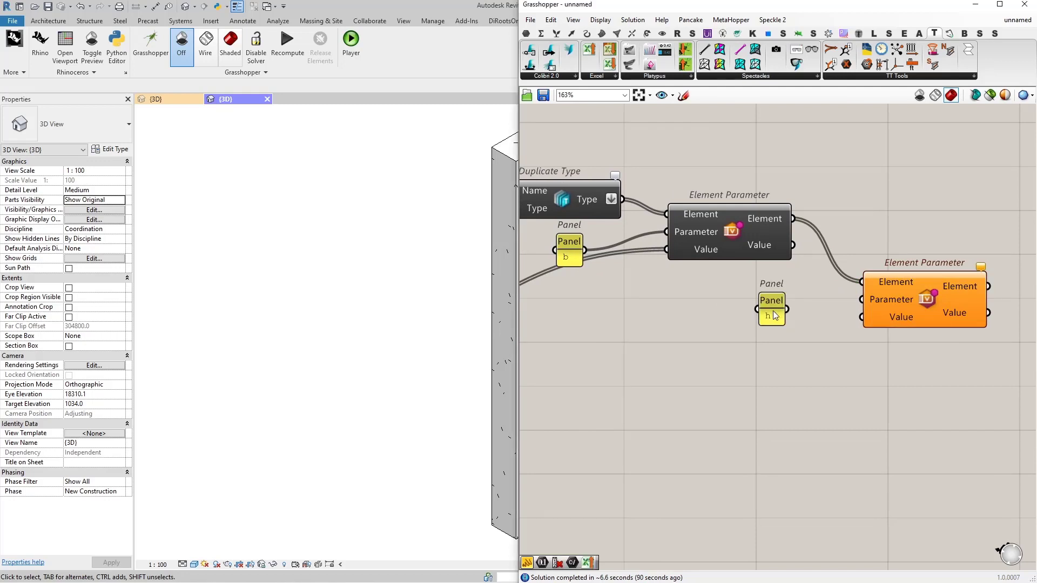
pyautogui.moveTo(789, 308)
pyautogui.mouseDown()
pyautogui.moveTo(863, 300)
pyautogui.moveTo(774, 303)
pyautogui.moveTo(780, 296)
pyautogui.mouseUp()
pyautogui.moveTo(780, 296); pyautogui.dragTo(654, 282, button='right')
pyautogui.scroll(2, 825, 296)
pyautogui.moveTo(818, 290)
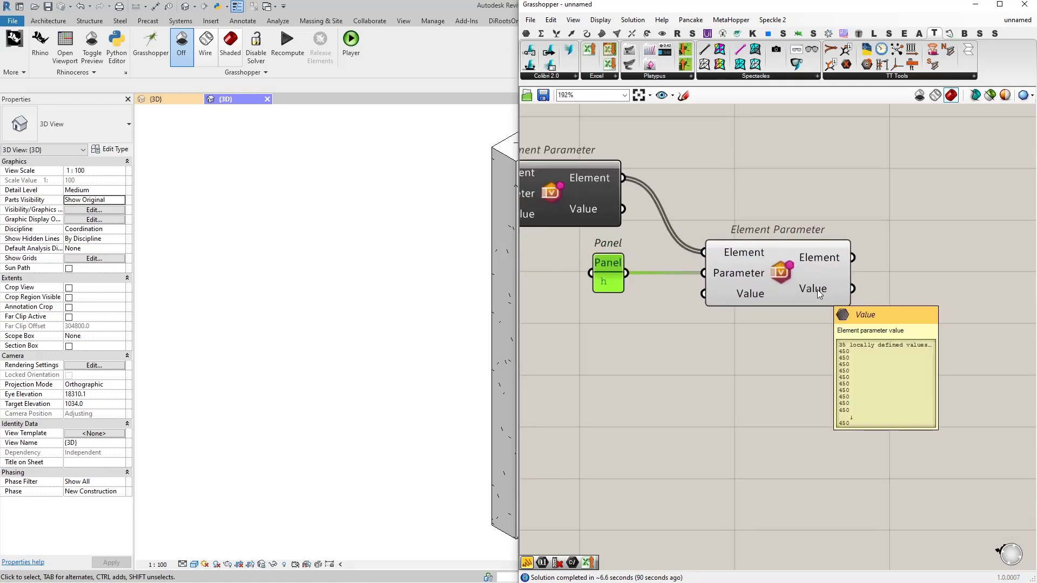
# Add another Number parameter below the first and connect Explode Tree's {2;0} output to it
pyautogui.scroll(-5, 818, 289)
pyautogui.moveTo(667, 353); pyautogui.dragTo(806, 329, button='right')
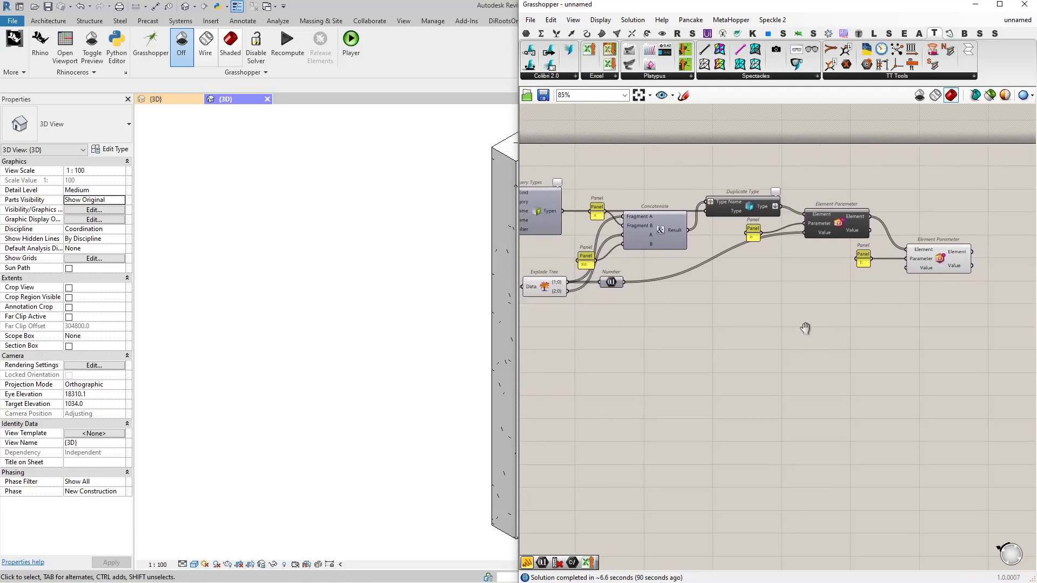
pyautogui.scroll(5, 562, 276)
pyautogui.doubleClick(679, 352)
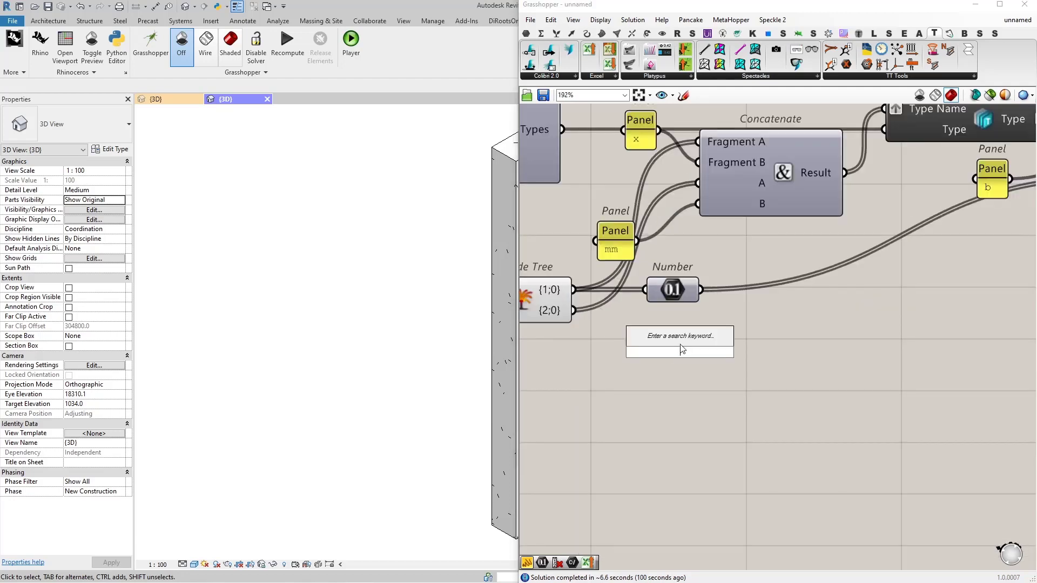
pyautogui.write('number')
pyautogui.press('Return')
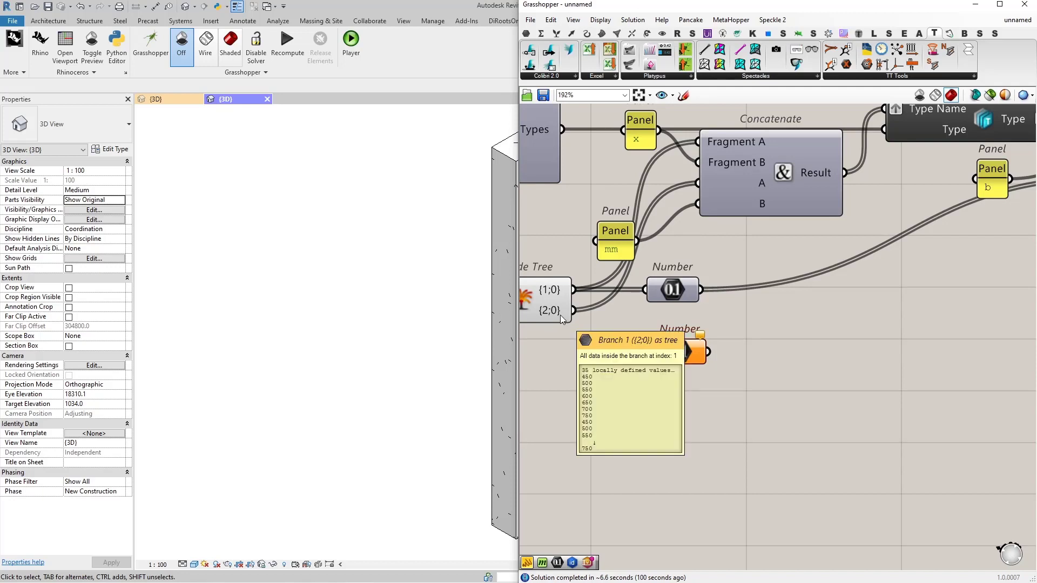
pyautogui.moveTo(562, 319); pyautogui.dragTo(686, 357)
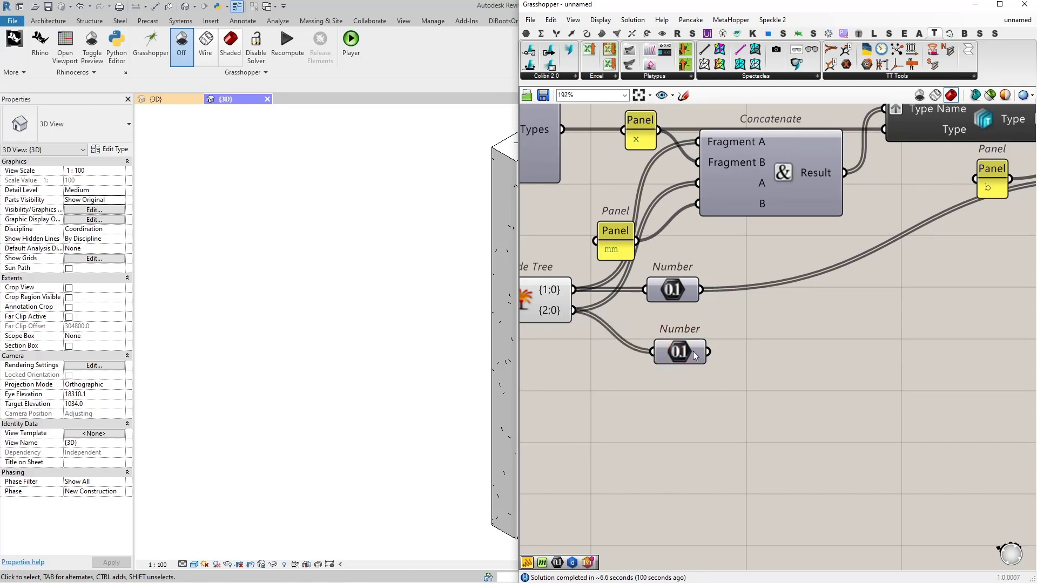
# Connect the lower Number parameter to the second Element Parameter's Value input
pyautogui.moveTo(696, 353)
pyautogui.scroll(-3, 696, 352)
pyautogui.moveTo(728, 371); pyautogui.dragTo(588, 326, button='right')
pyautogui.moveTo(567, 309); pyautogui.dragTo(900, 248)
pyautogui.scroll(2, 851, 251)
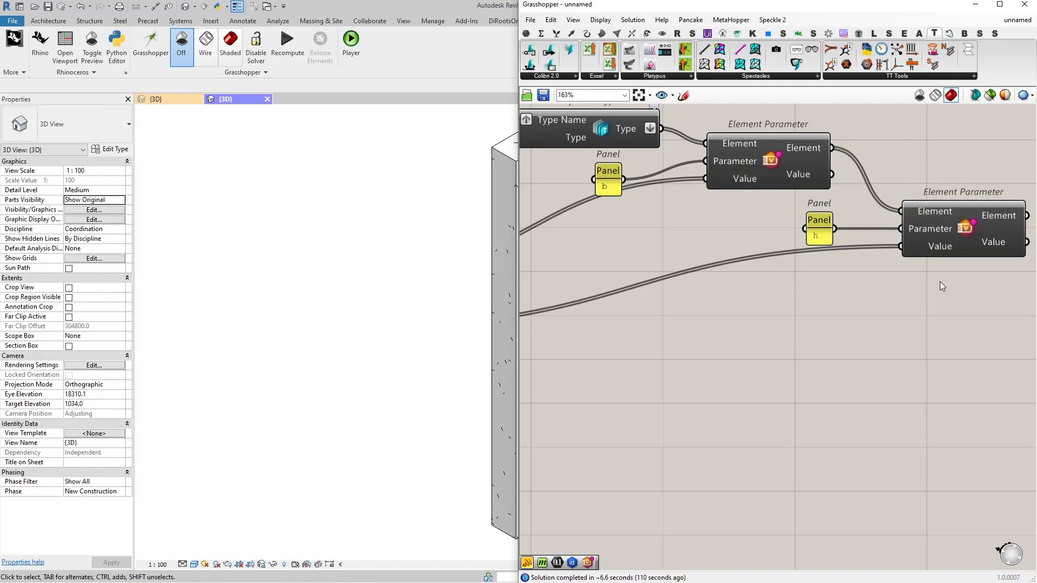
pyautogui.scroll(5, 880, 225)
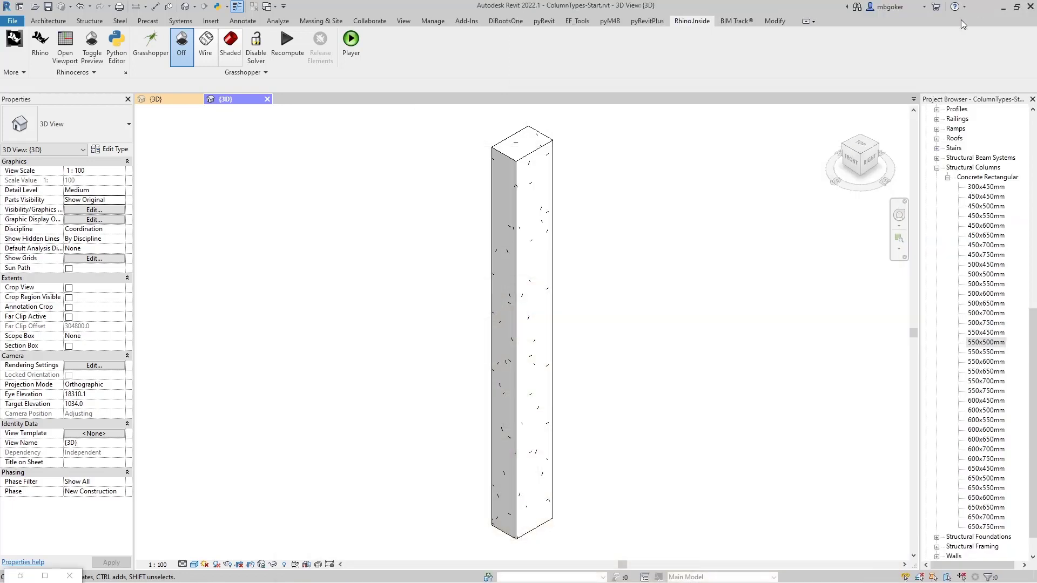
# Switch to Revit and check the b and h dimensions in the type properties of the 600x750mm column type
pyautogui.click(976, 5)
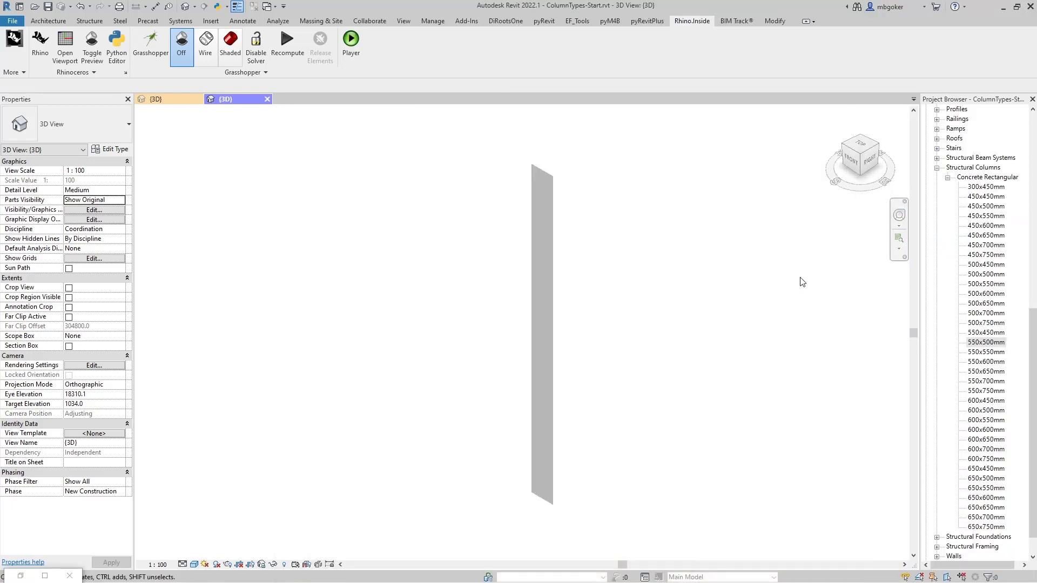
pyautogui.click(978, 459)
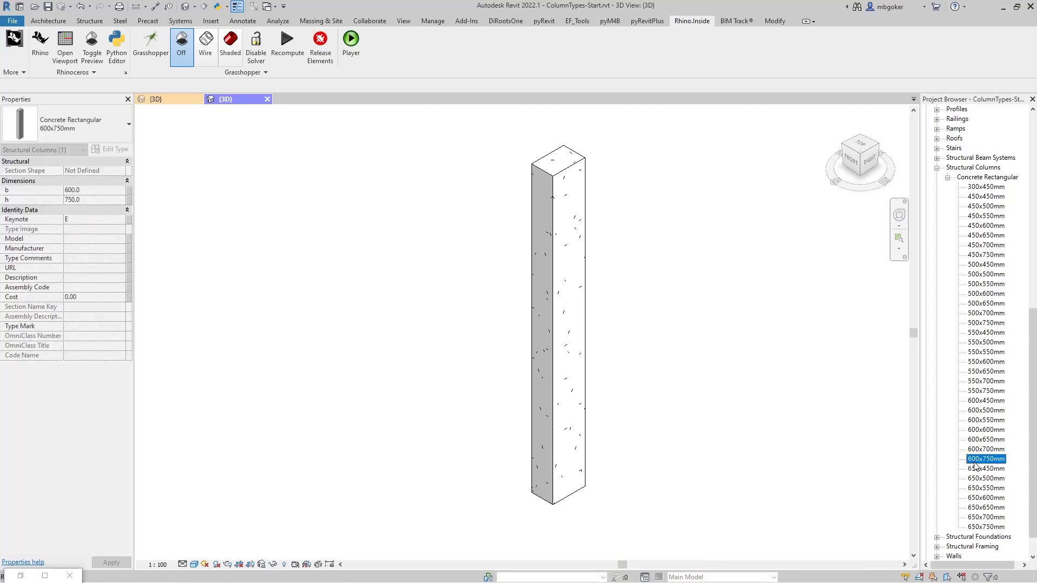
pyautogui.rightClick(980, 460)
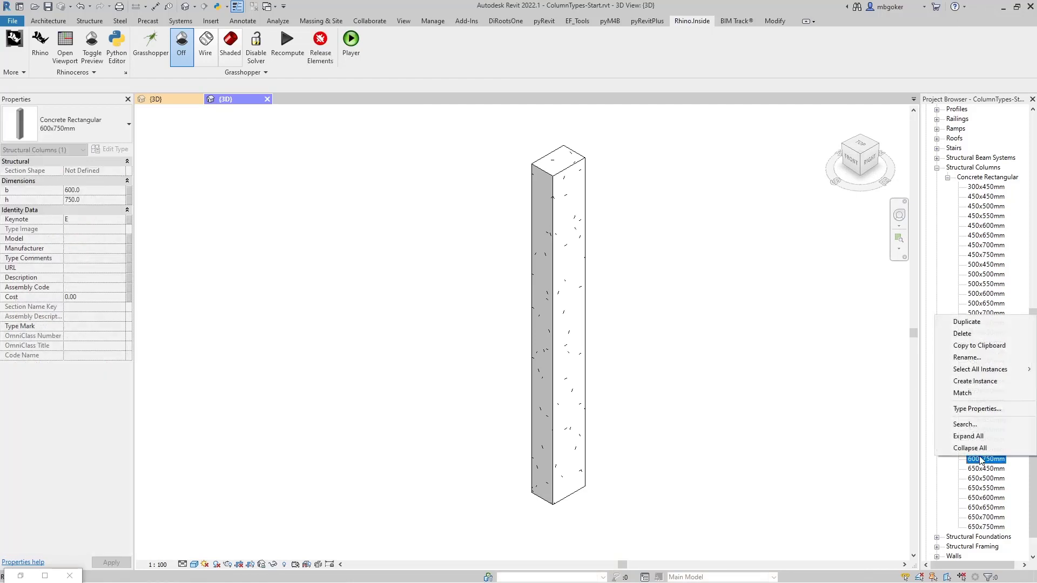
pyautogui.click(977, 408)
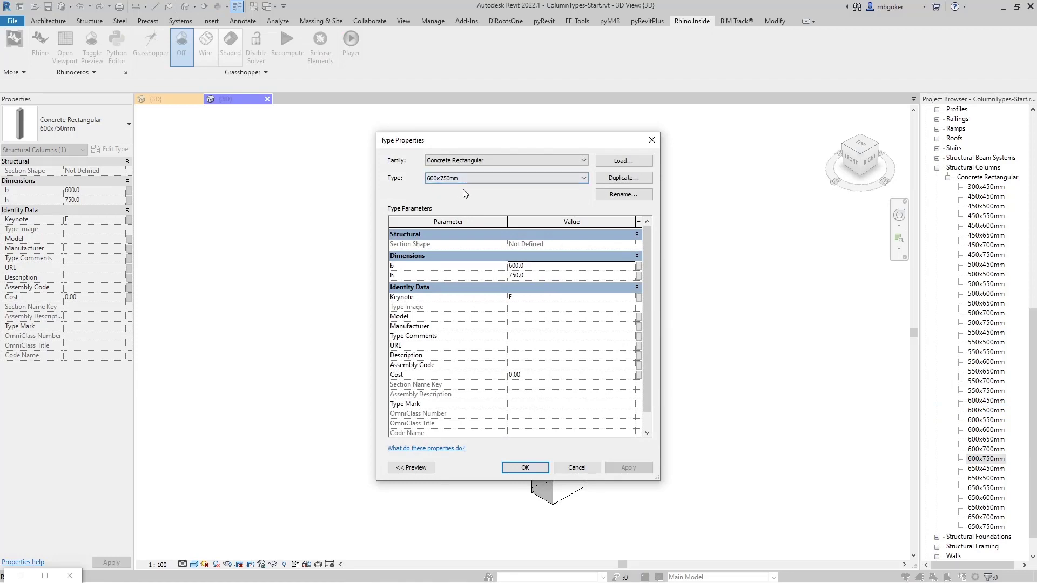
pyautogui.click(651, 140)
pyautogui.click(398, 308)
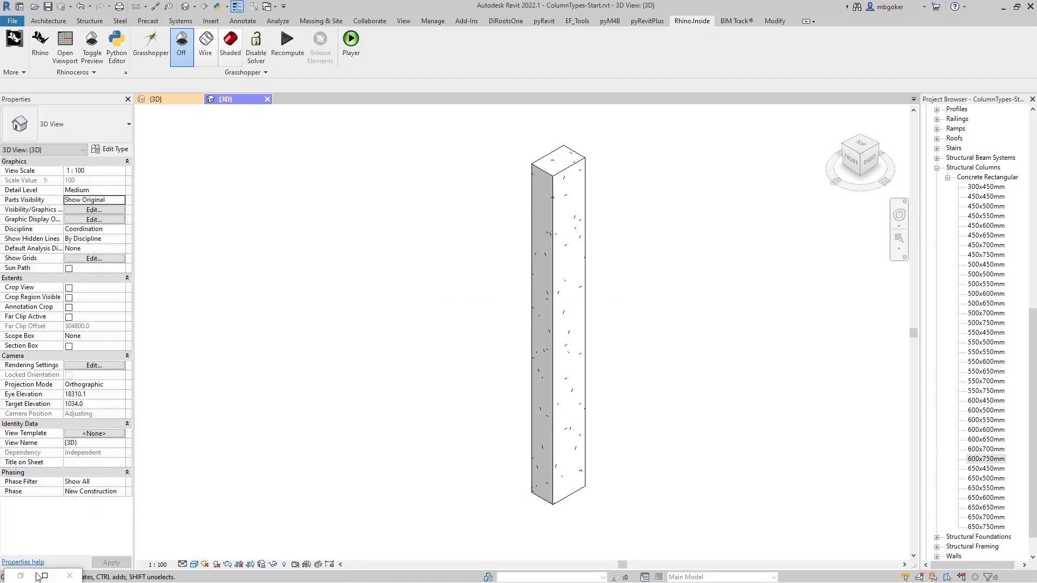
# Return to Grasshopper and review the whole definition from the Excel input to the second Element Parameter
pyautogui.click(20, 577)
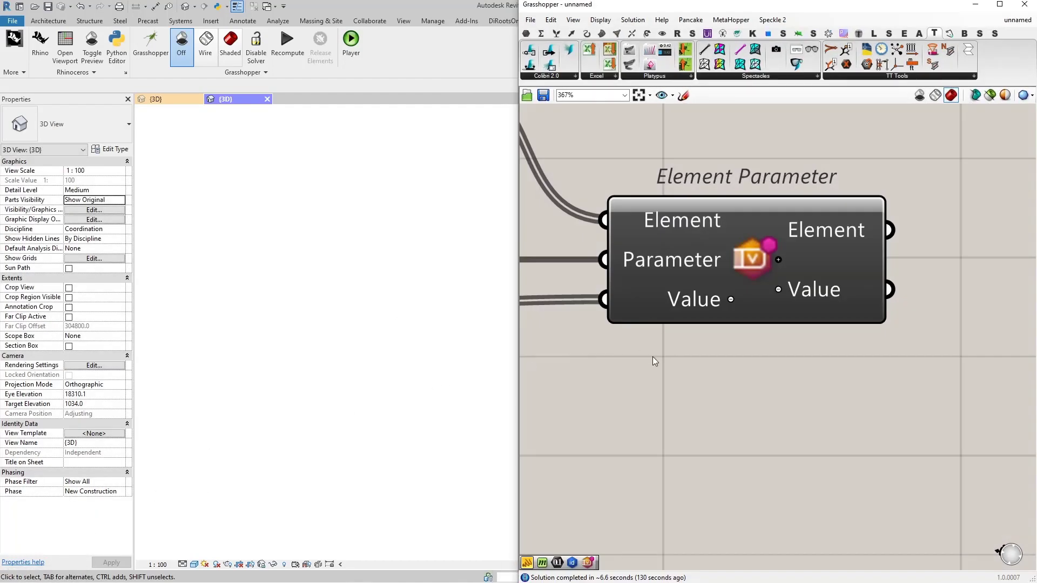
pyautogui.scroll(-6, 679, 409)
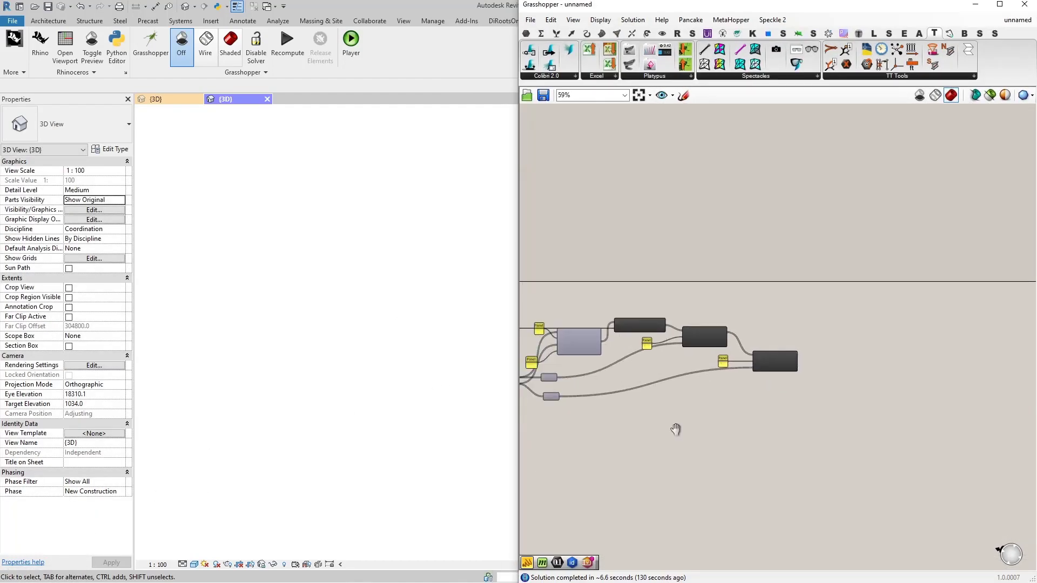
pyautogui.moveTo(676, 428); pyautogui.dragTo(816, 379, button='right')
pyautogui.scroll(-1, 752, 398)
pyautogui.scroll(1, 734, 316)
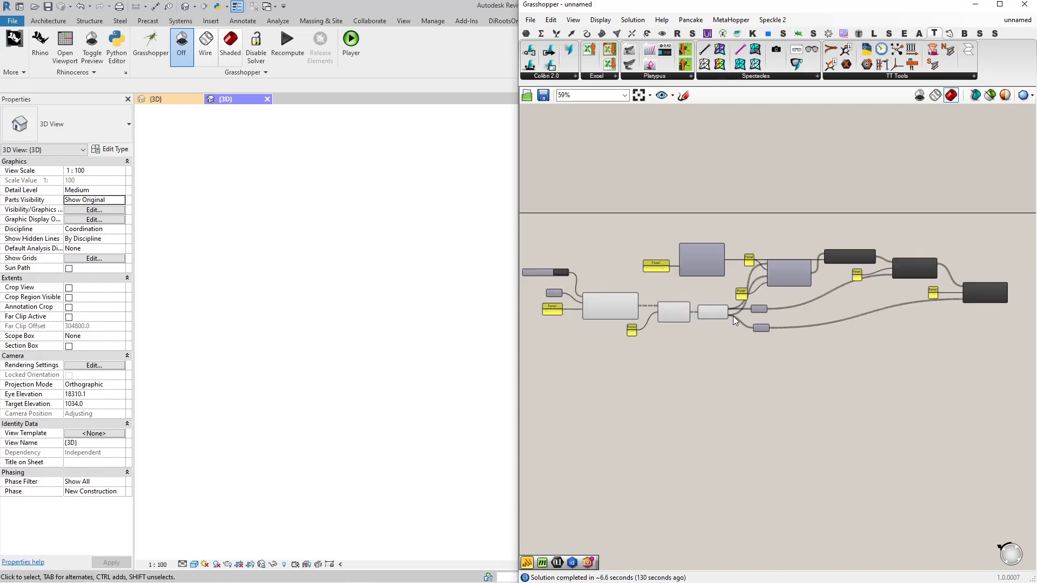